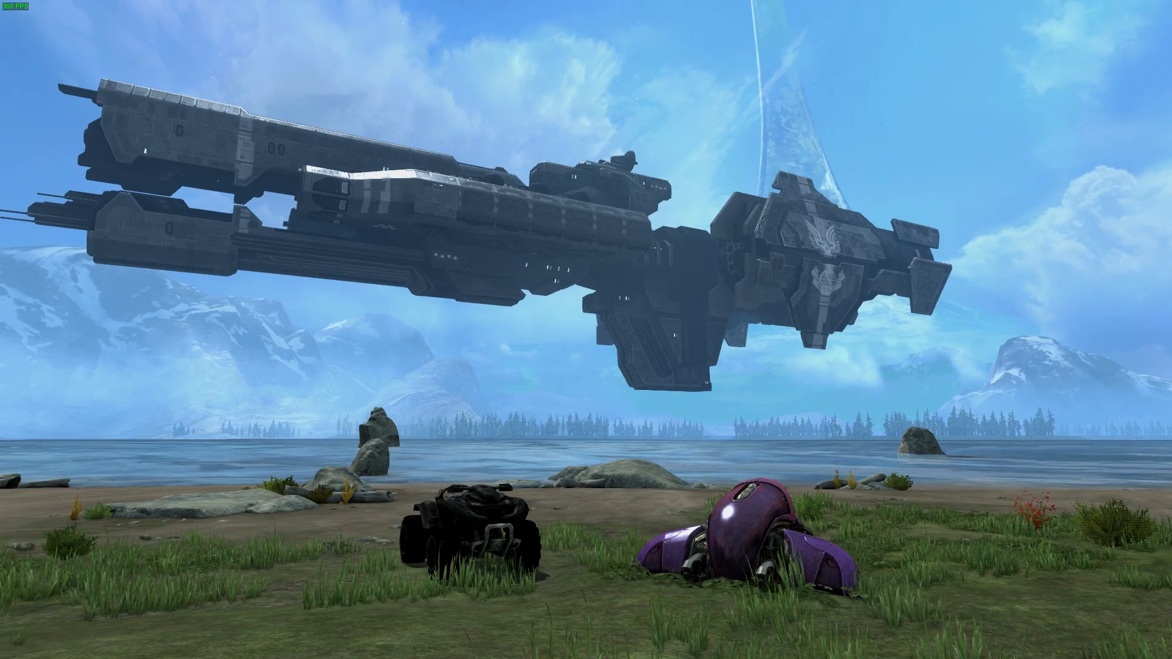
Step: Switch to Assembly and bring up the tag classes further down the list in forge_halo.map
key(alt+Tab)
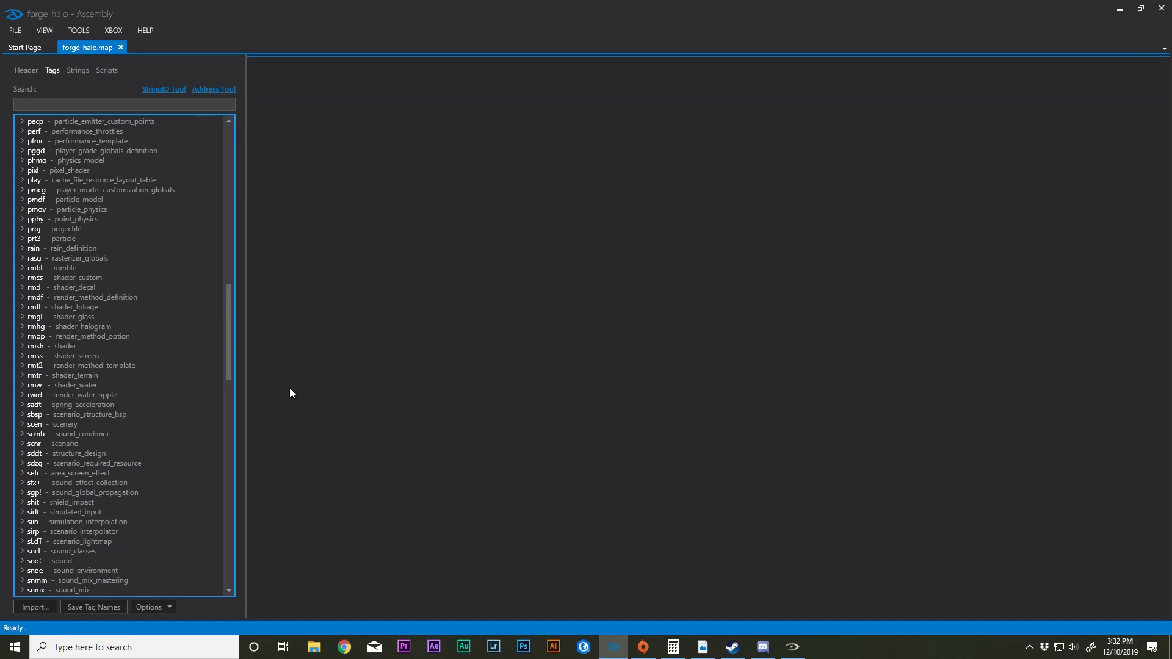
scroll(56, 507, down, 8)
double_click(56, 511)
scroll(56, 514, down, 4)
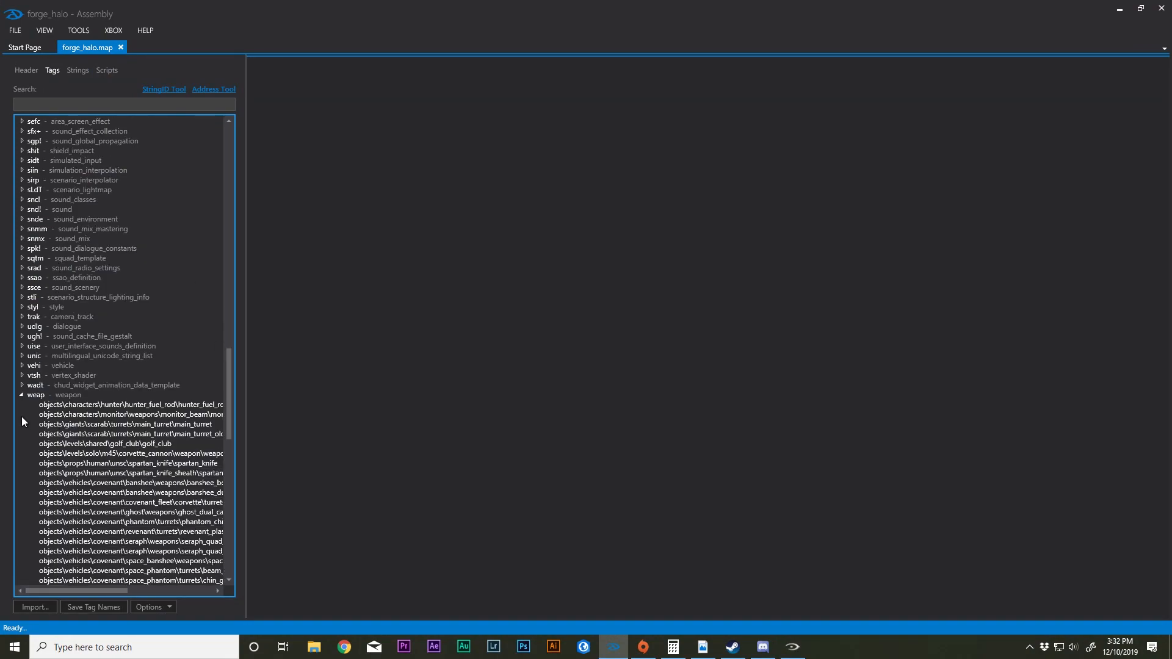
click(21, 395)
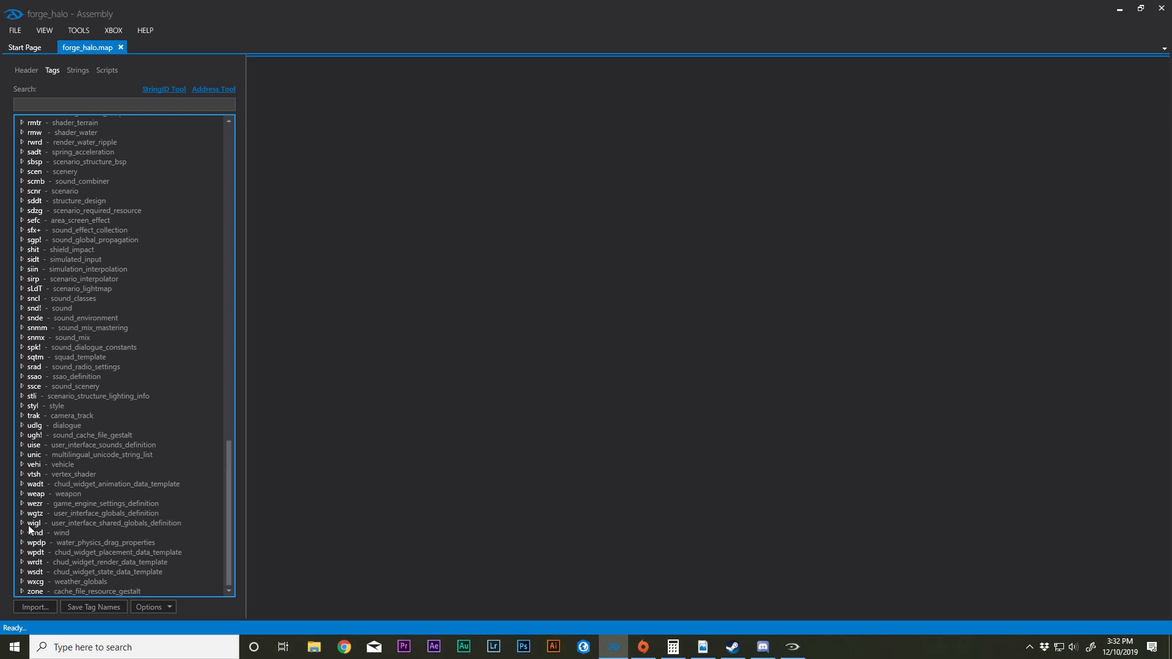
Step: Expand the vehicle (vehi) tag class and open the objects\vehicles\human\mongoose\mongoose tag
click(20, 464)
scroll(107, 478, down, 10)
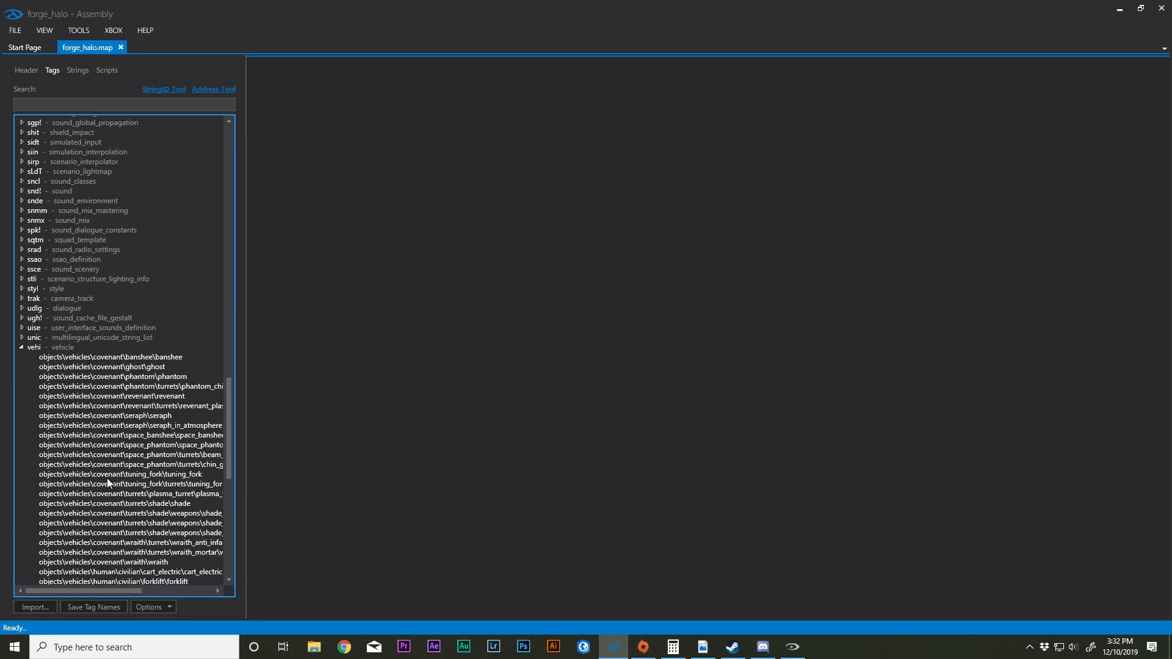
scroll(125, 428, down, 5)
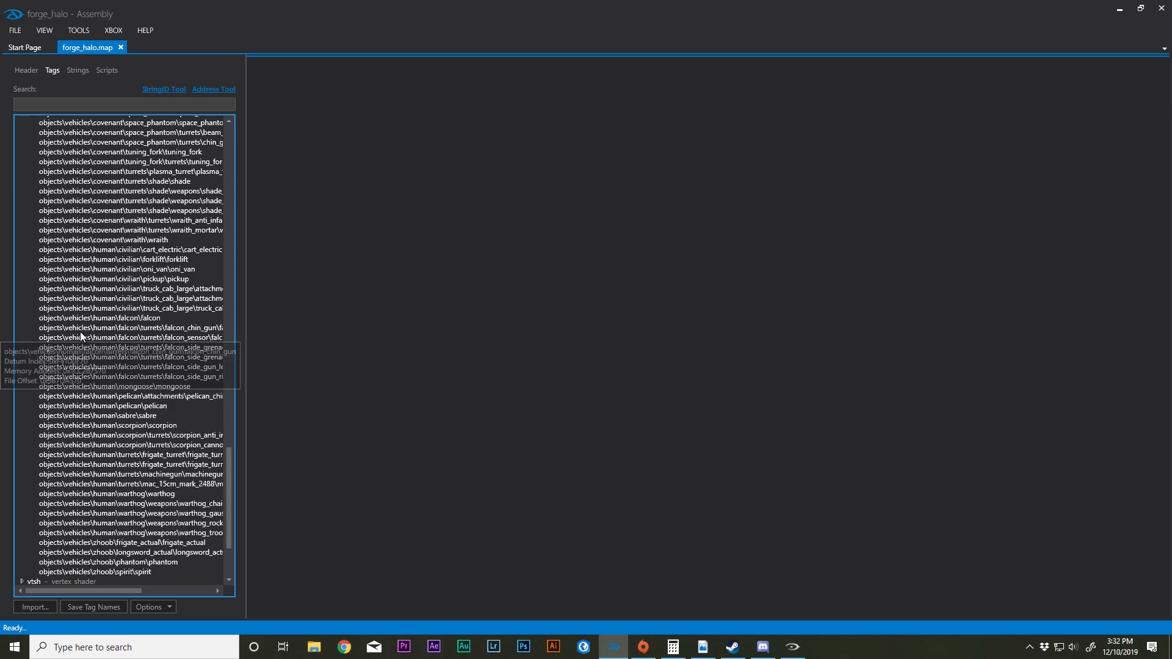
click(107, 387)
Step: Set Engine Maximum Angular Velocity to 25 in the mongoose's Engine Motion Properties and poke the change
scroll(837, 357, down, 15)
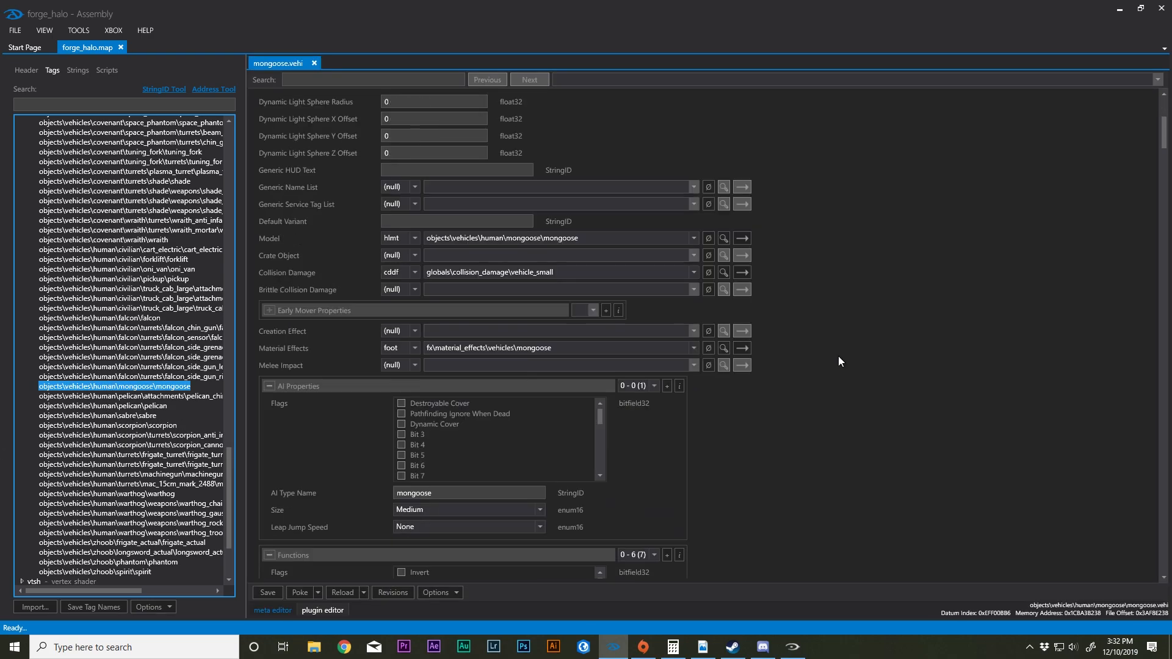
scroll(848, 373, down, 8)
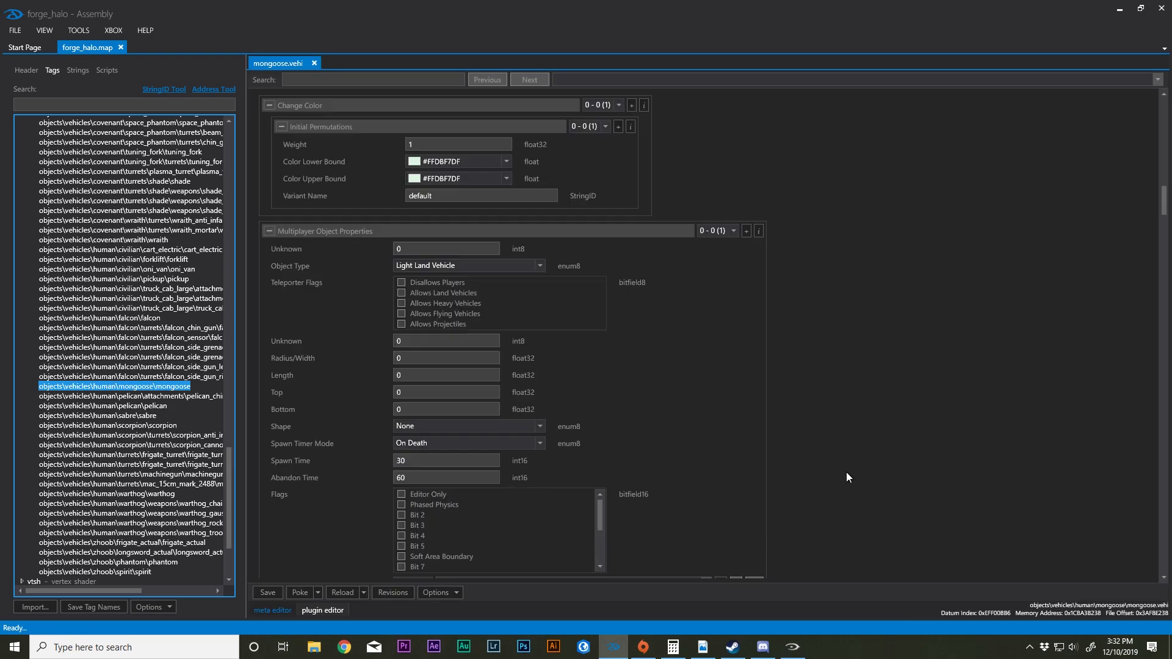
scroll(968, 275, down, 15)
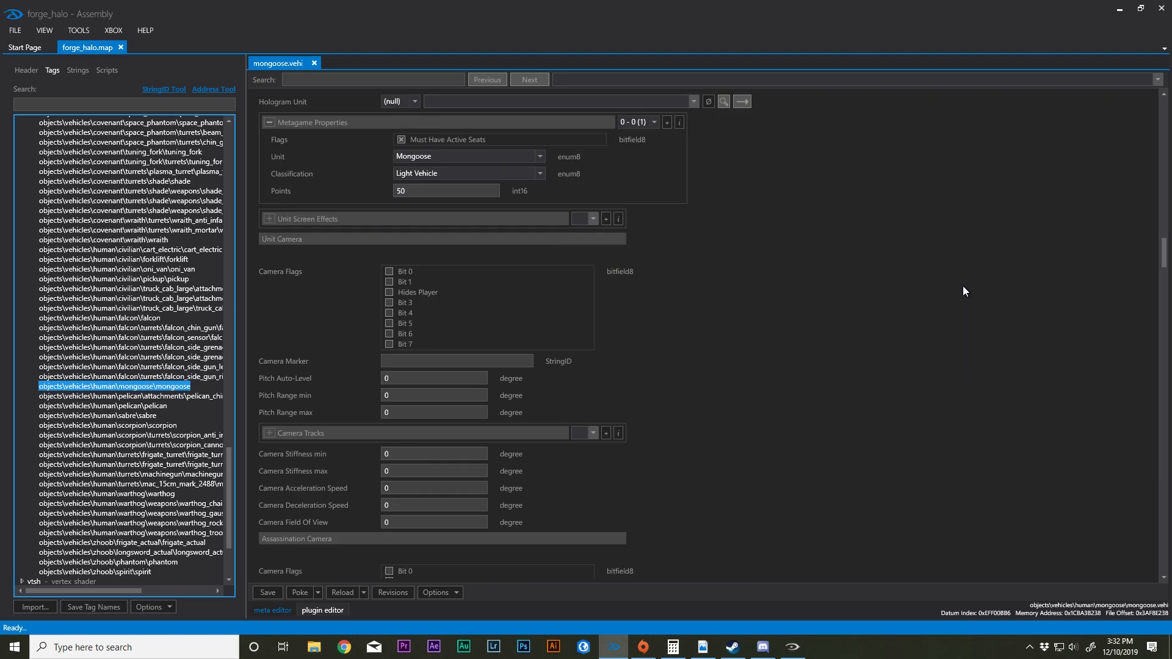
scroll(955, 299, down, 15)
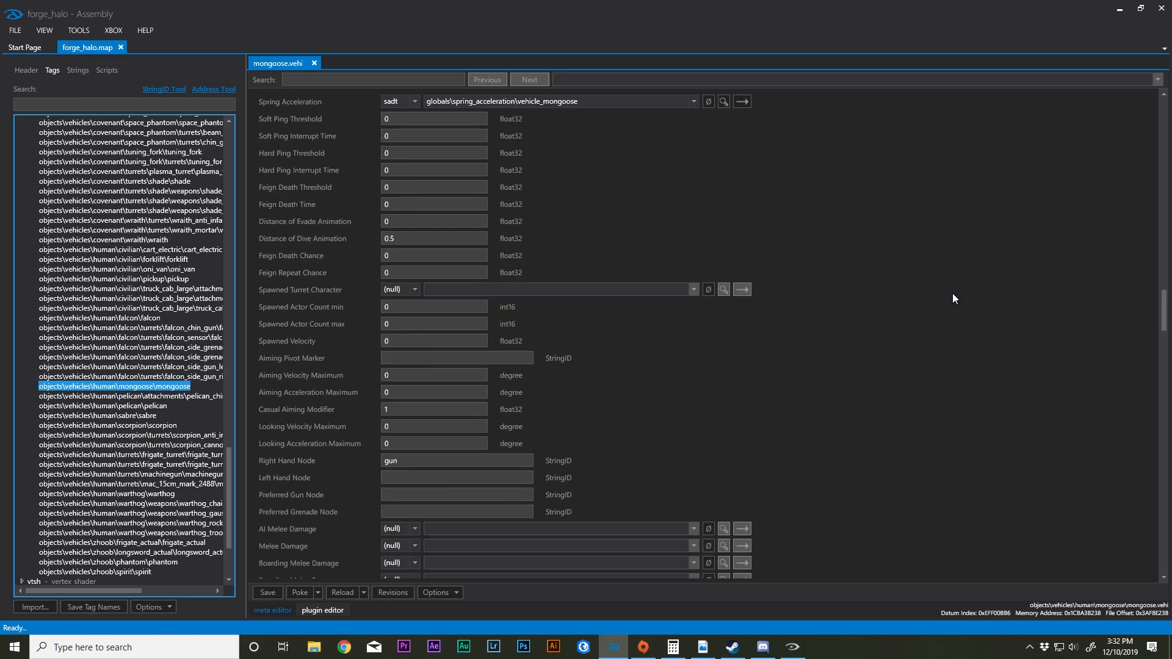
scroll(950, 306, down, 15)
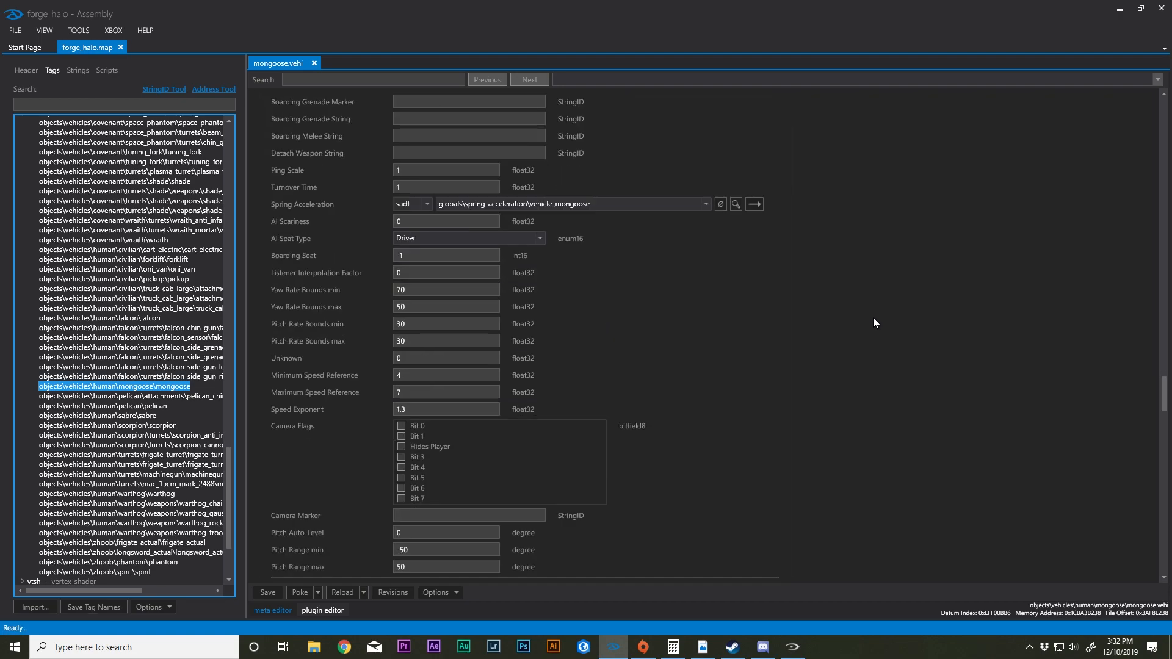
scroll(725, 345, down, 15)
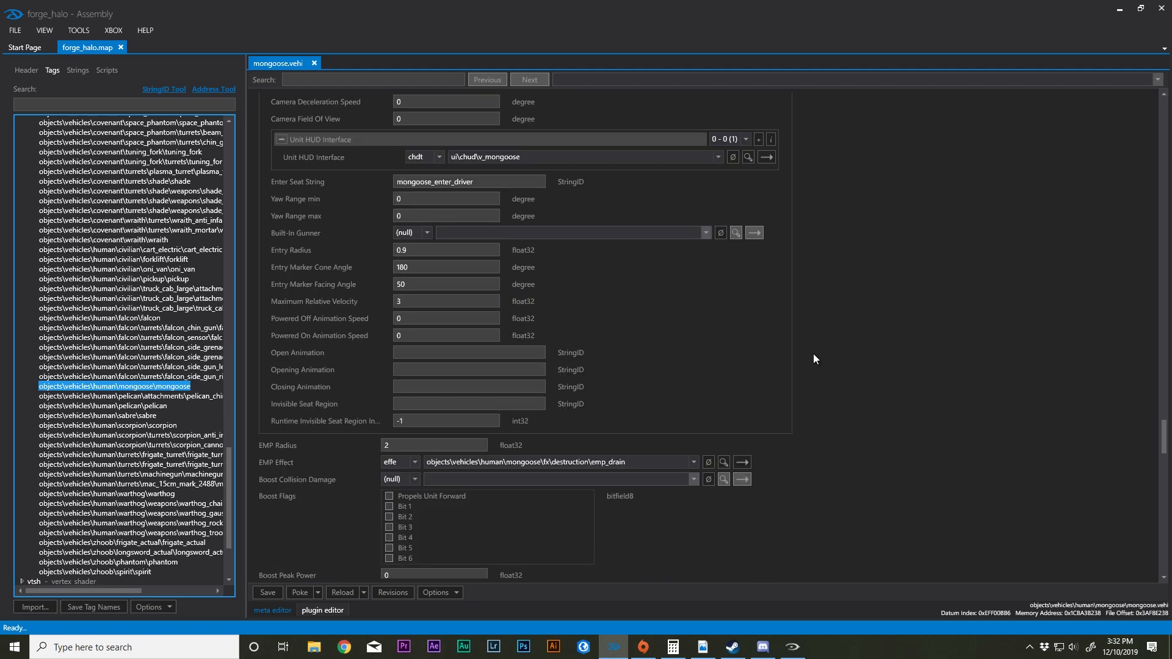
scroll(813, 353, down, 10)
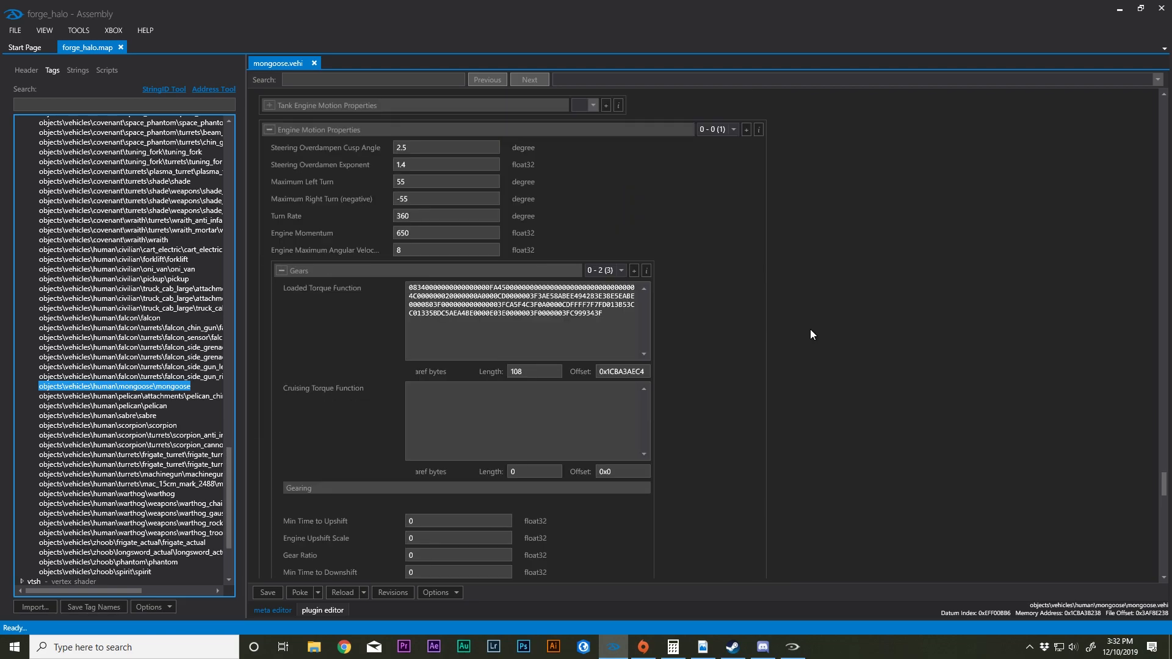
scroll(316, 194, up, 5)
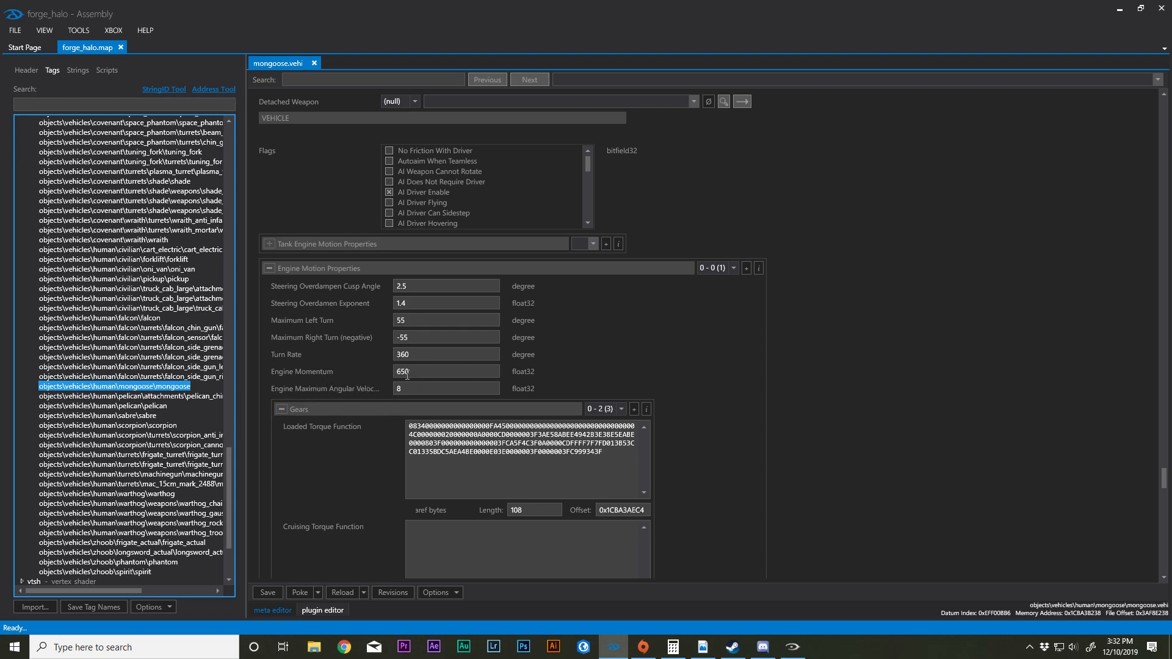
double_click(429, 389)
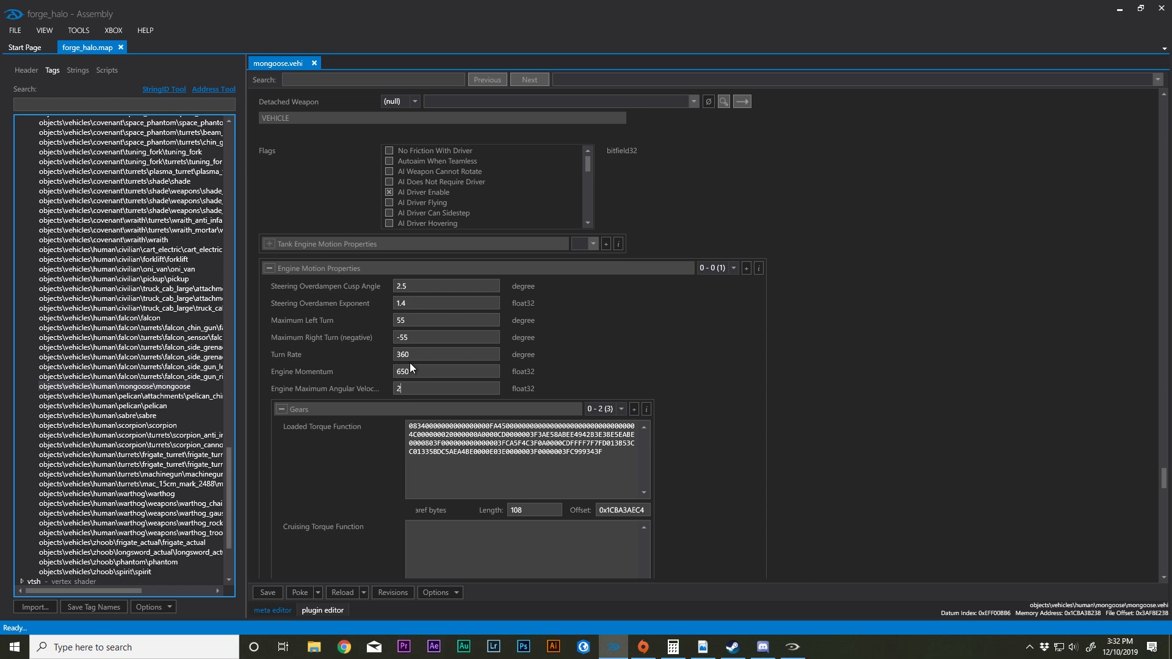
click(300, 592)
Step: Switch to the running game, walk up to the Mongoose and board it as the driver
key(alt+Tab)
key(w)
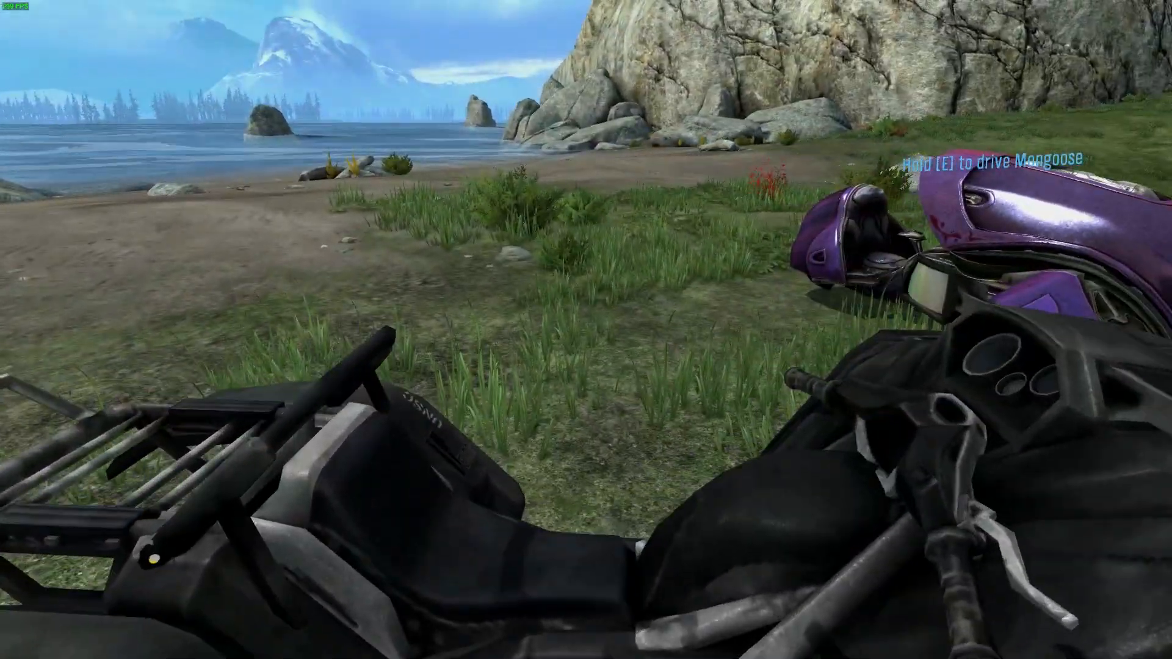
key(e)
Step: Test-drive the Mongoose across the hills and water to check its speed and handling
key(w)
key(w)
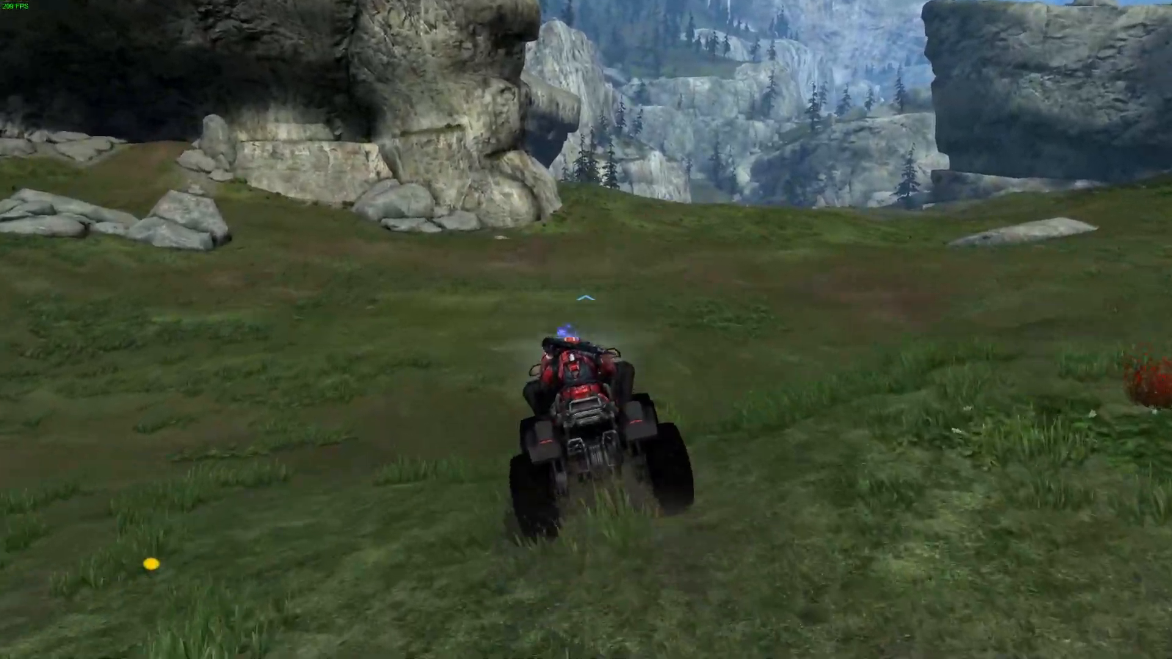
key(w)
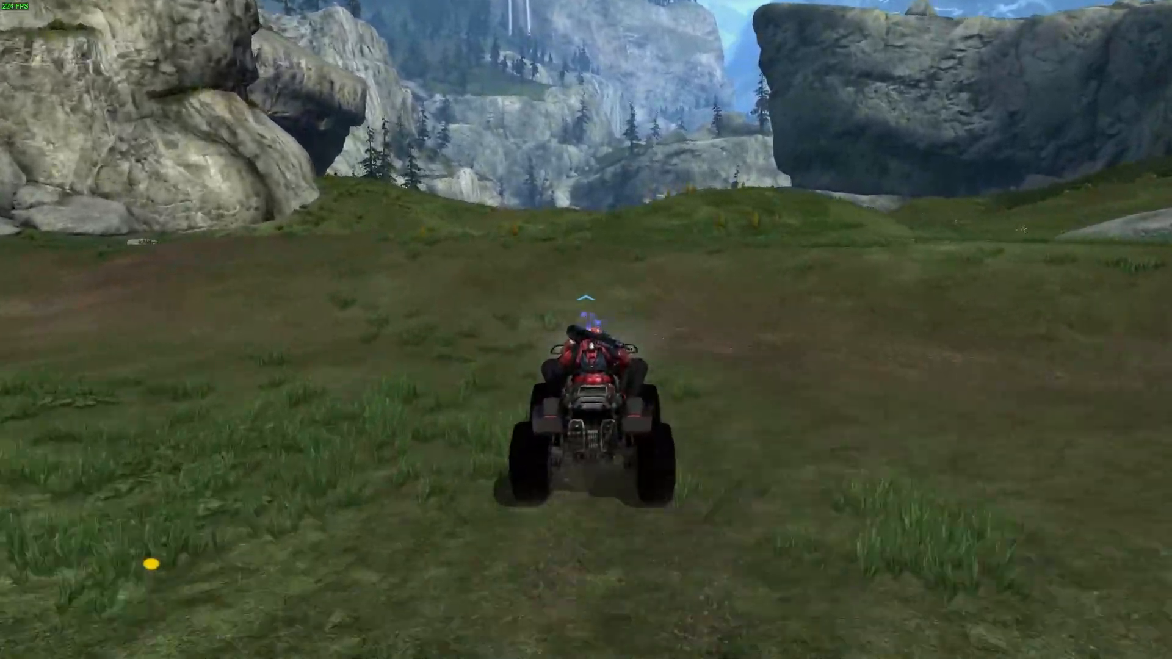
key(w)
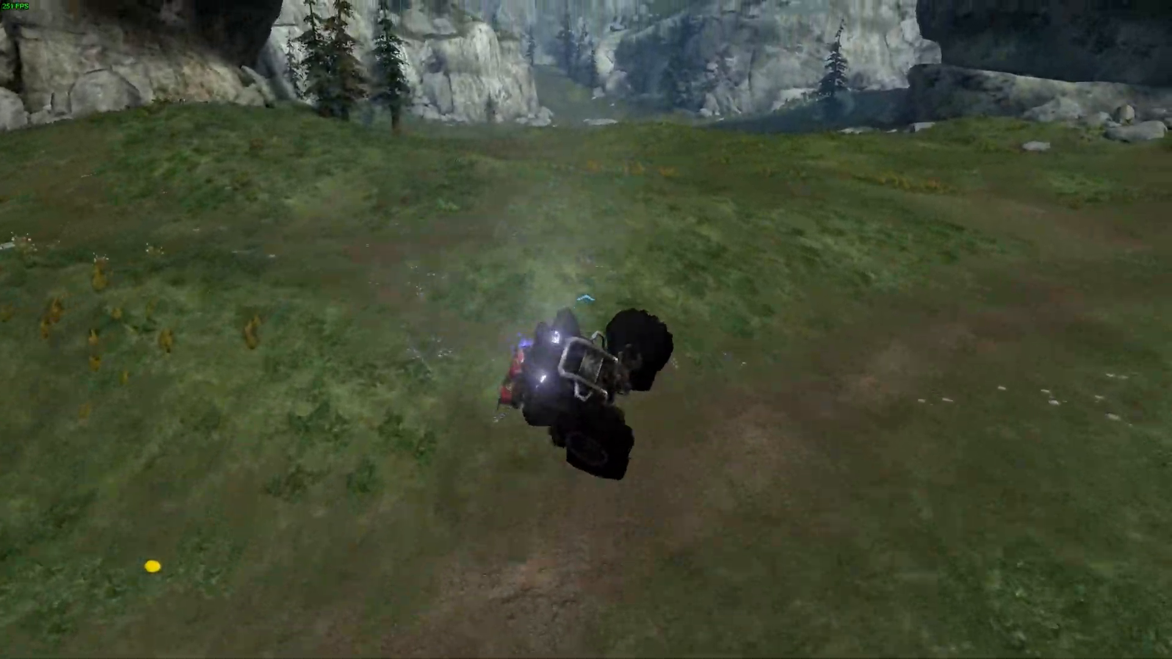
key(w)
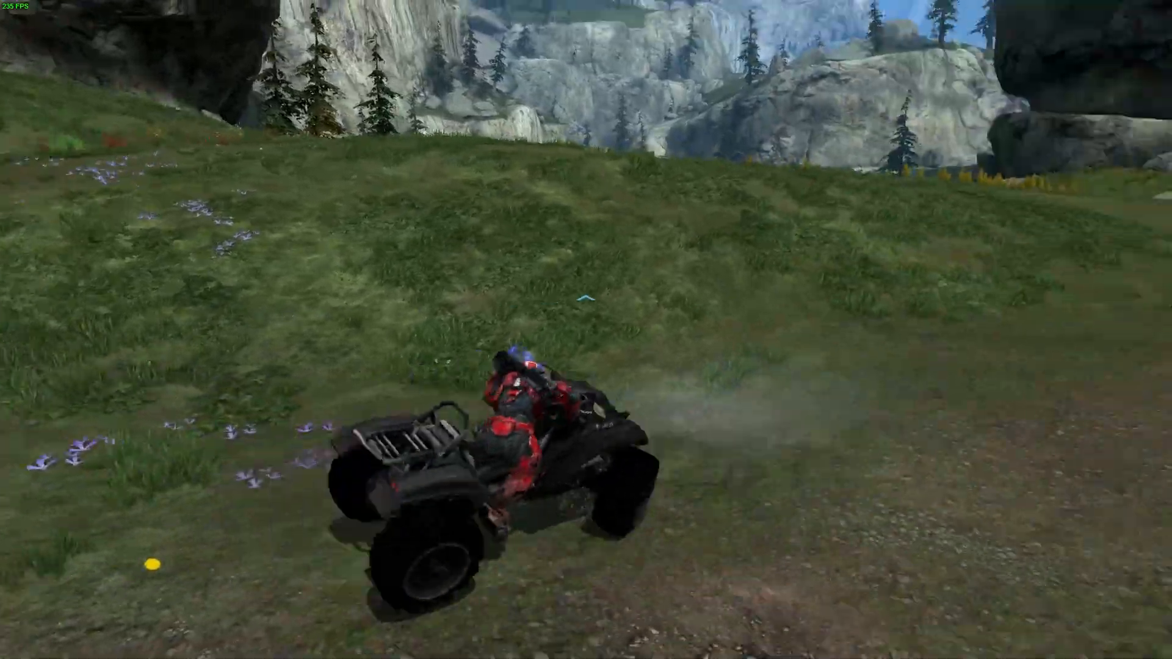
key(w)
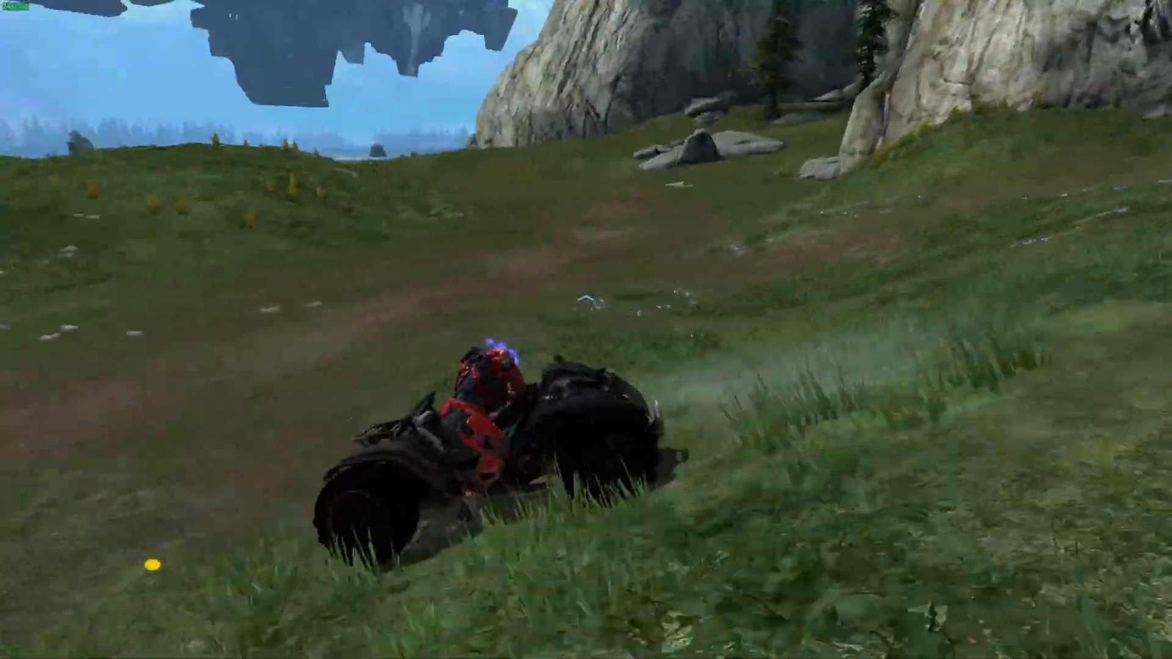
key(w)
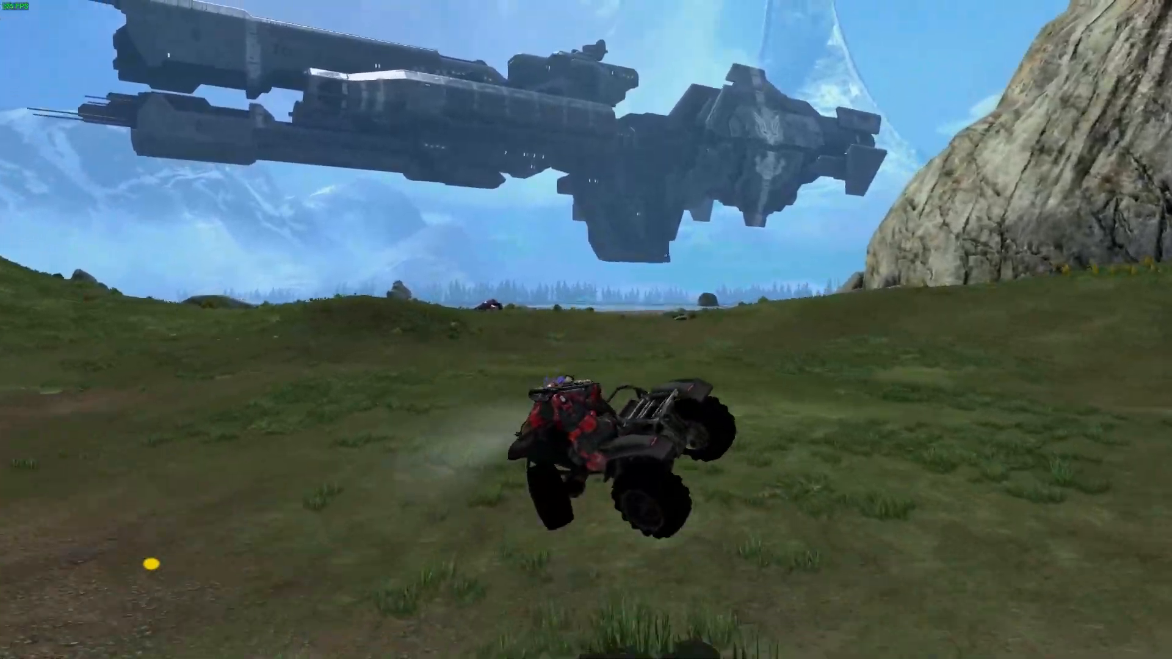
key(w)
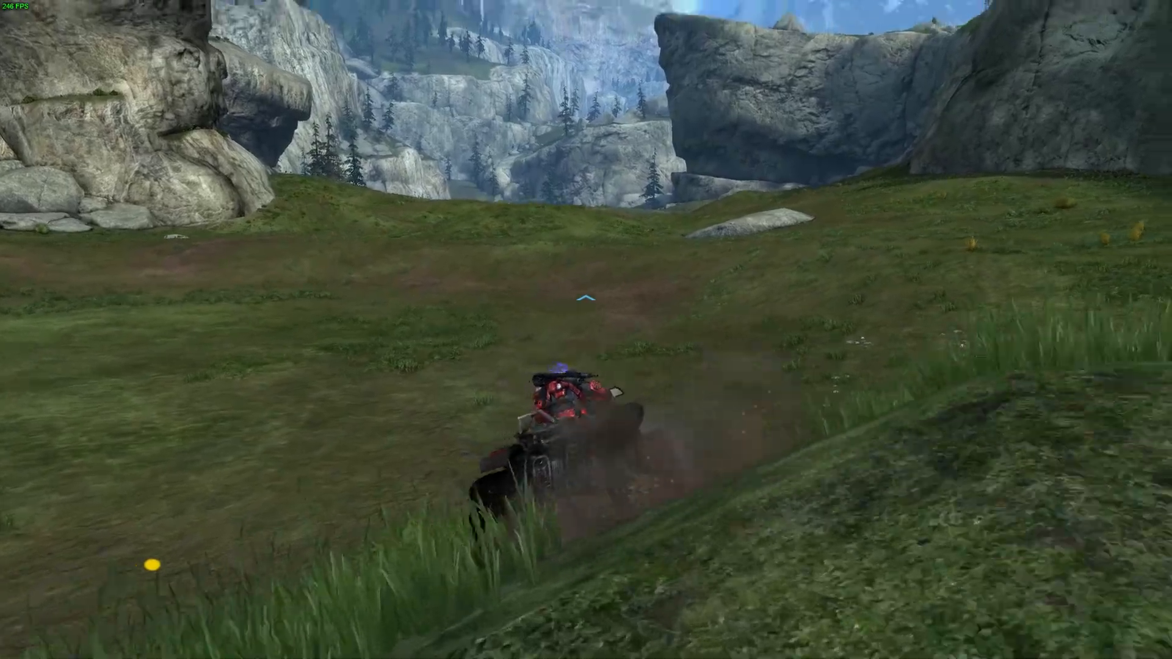
key(w)
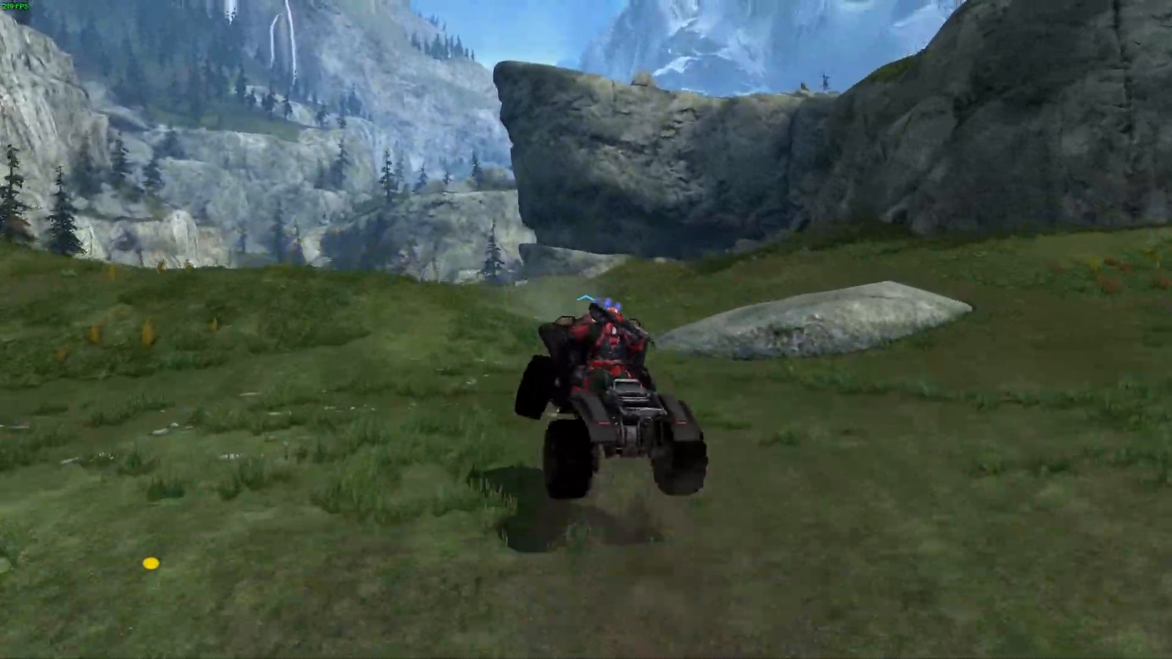
key(w)
key(w)
key(w)
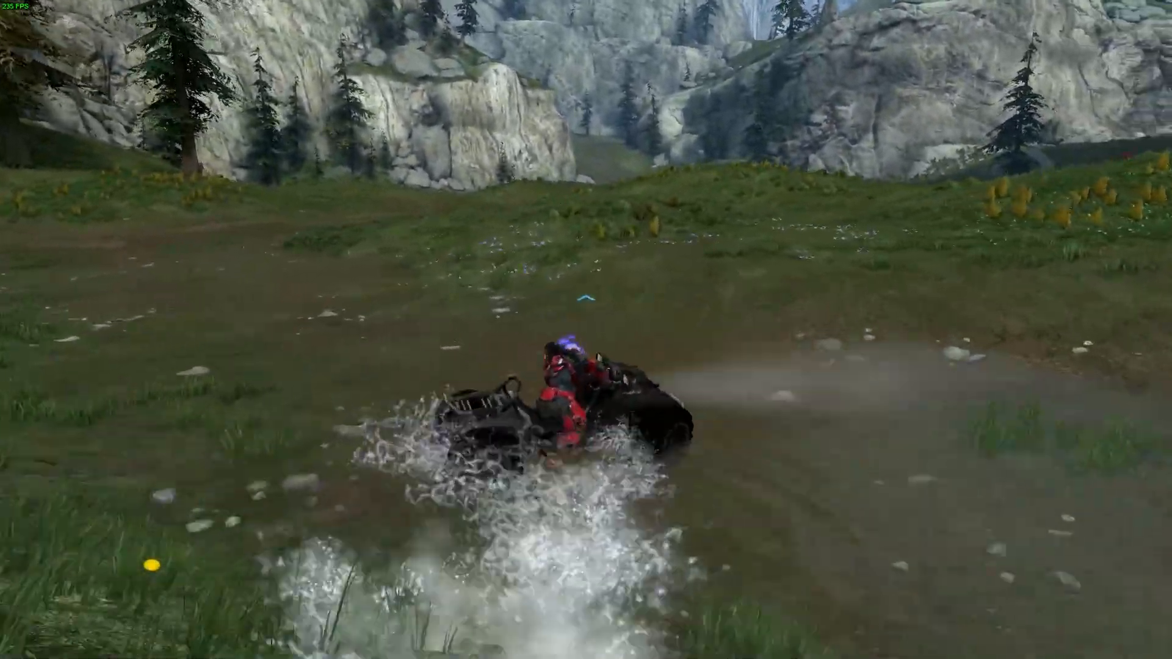
key(w)
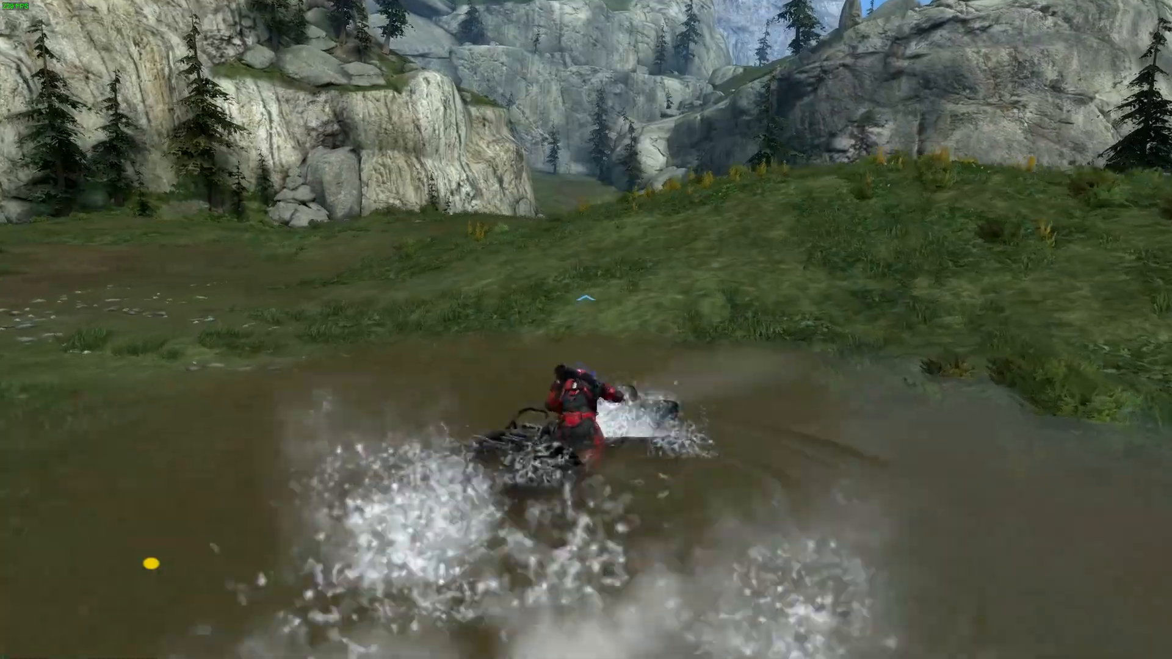
key(w)
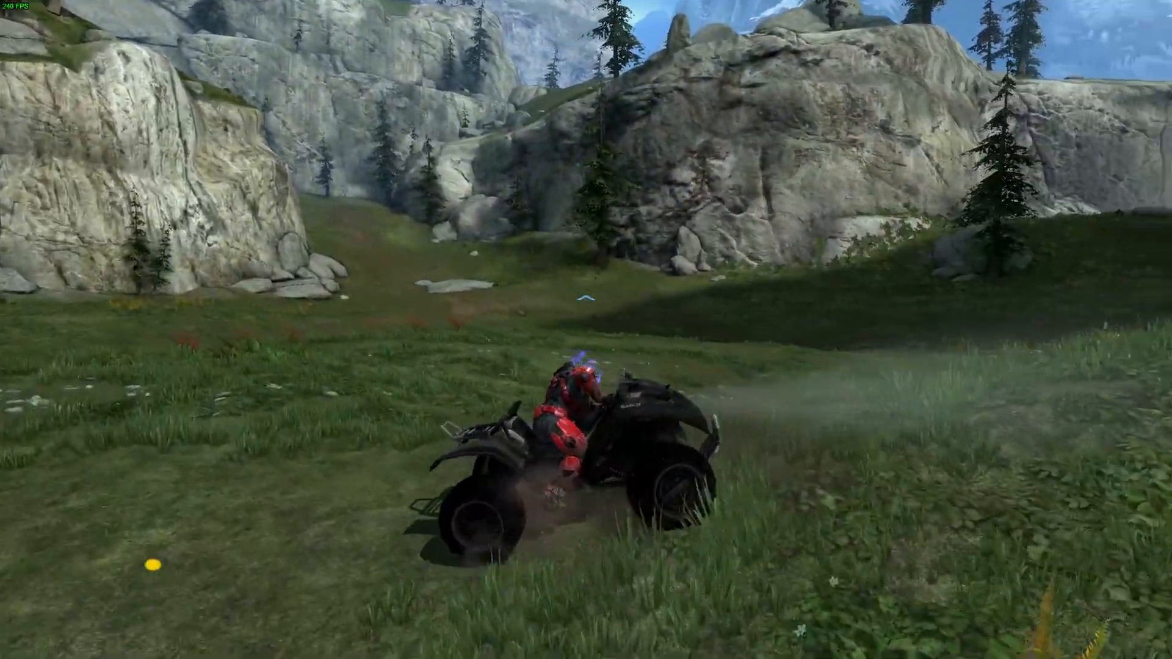
key(w)
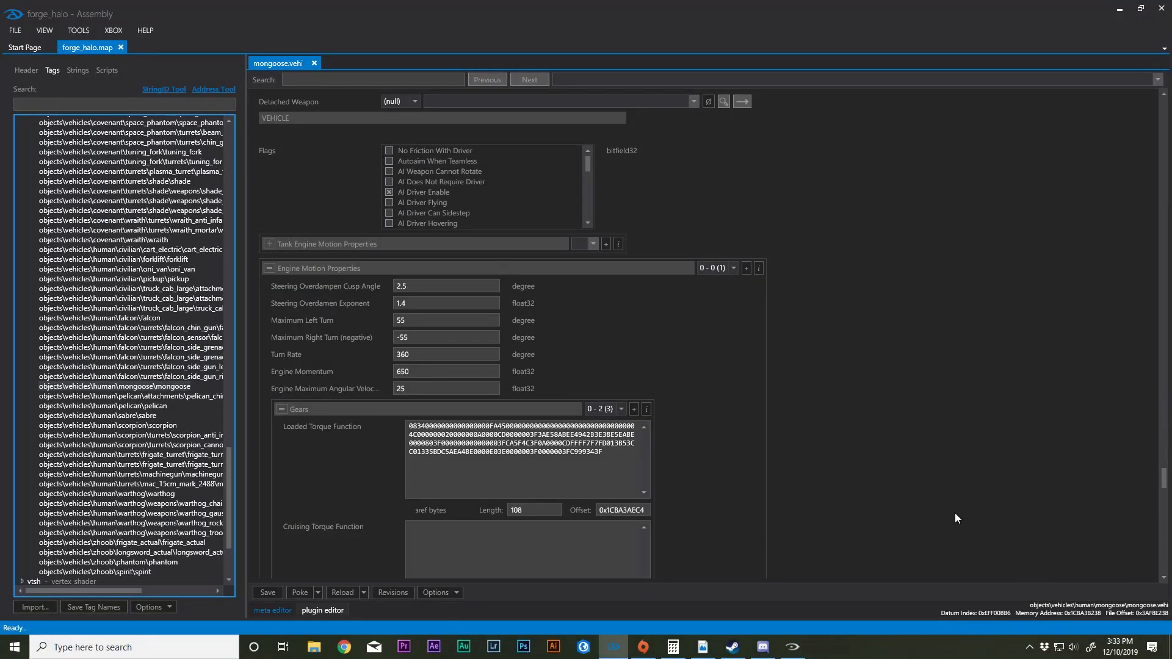
Step: Set the mongoose's Gravity Scale to 5 in the Physics section and test-drive the vehicle in the game
scroll(847, 358, down, 15)
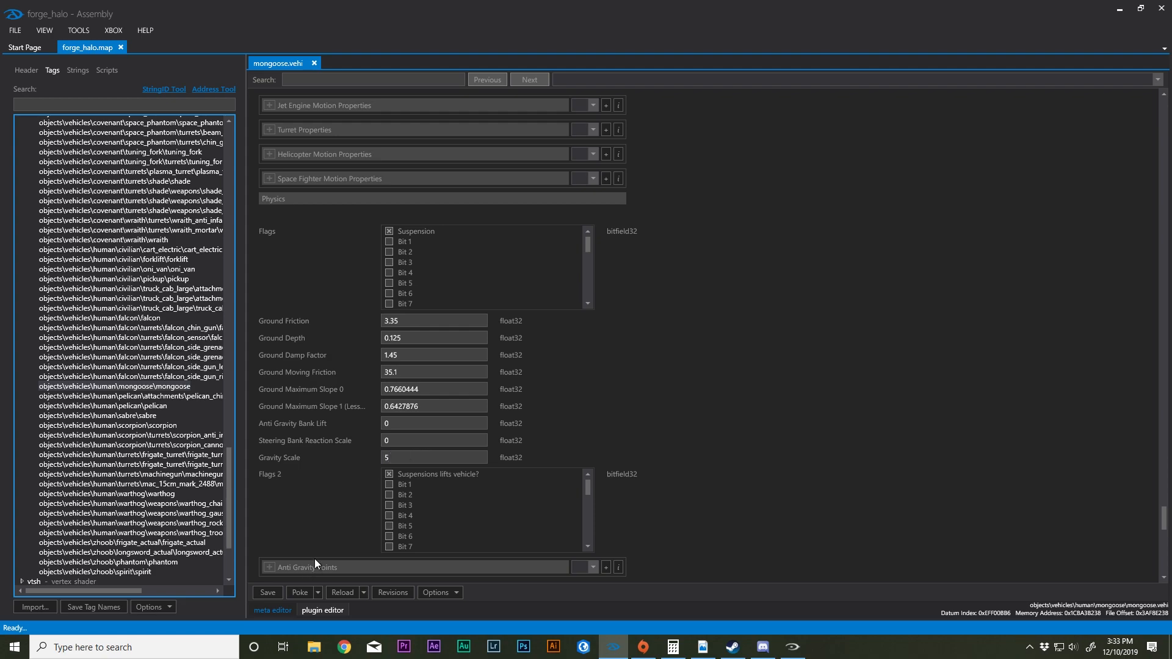
click(801, 655)
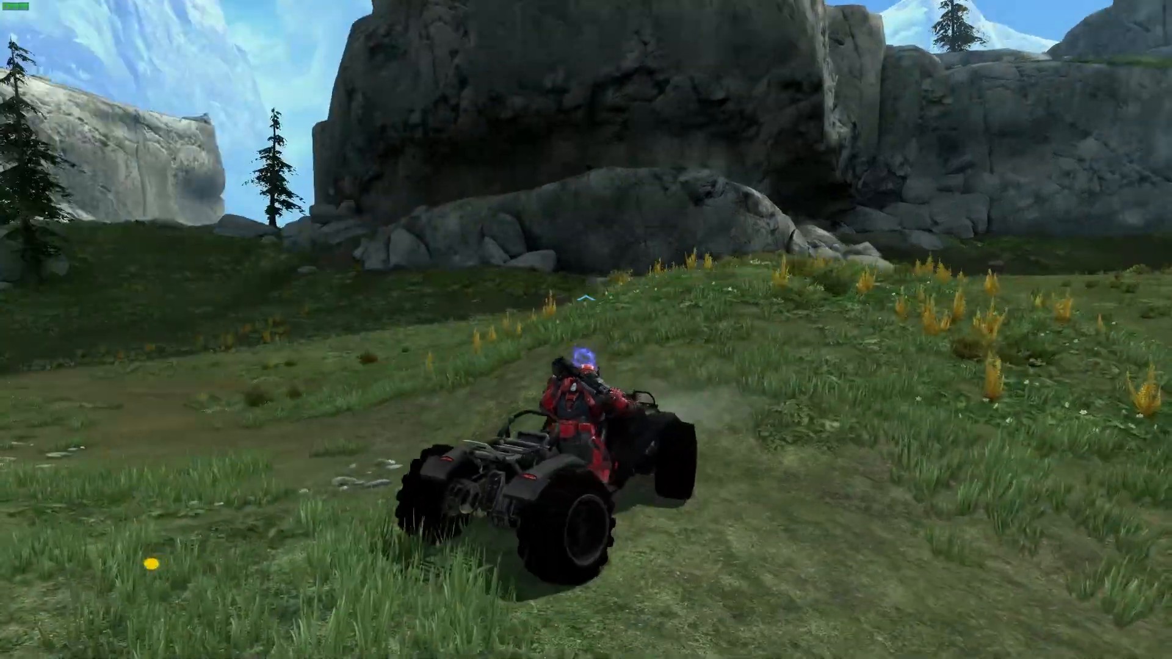
key(w)
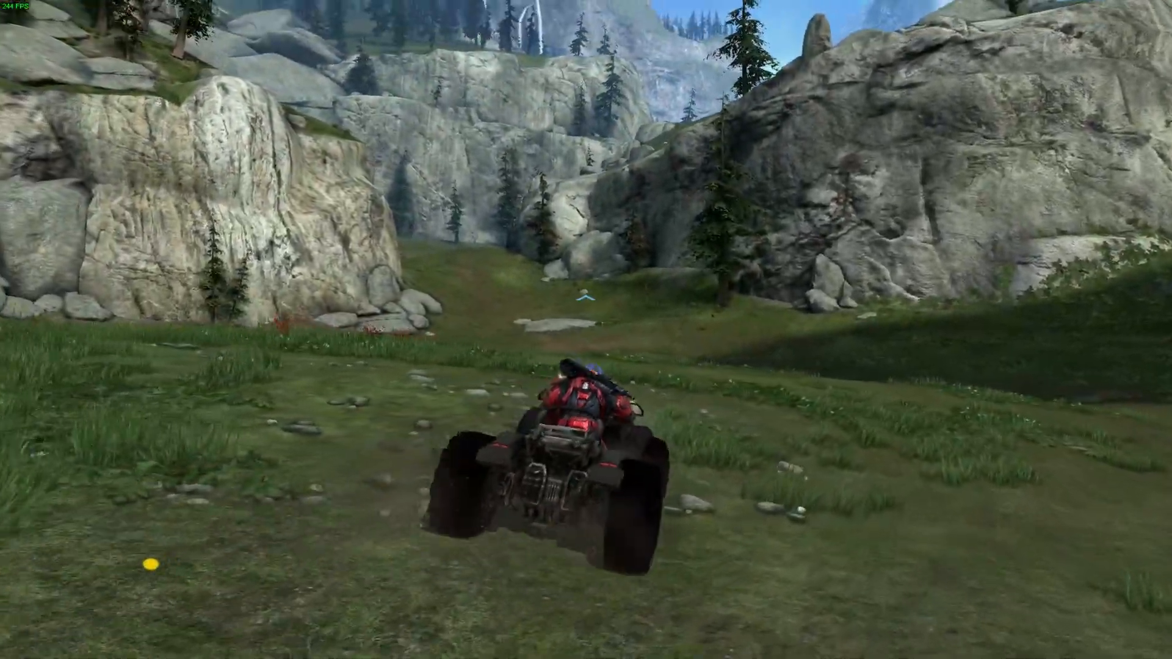
key(w)
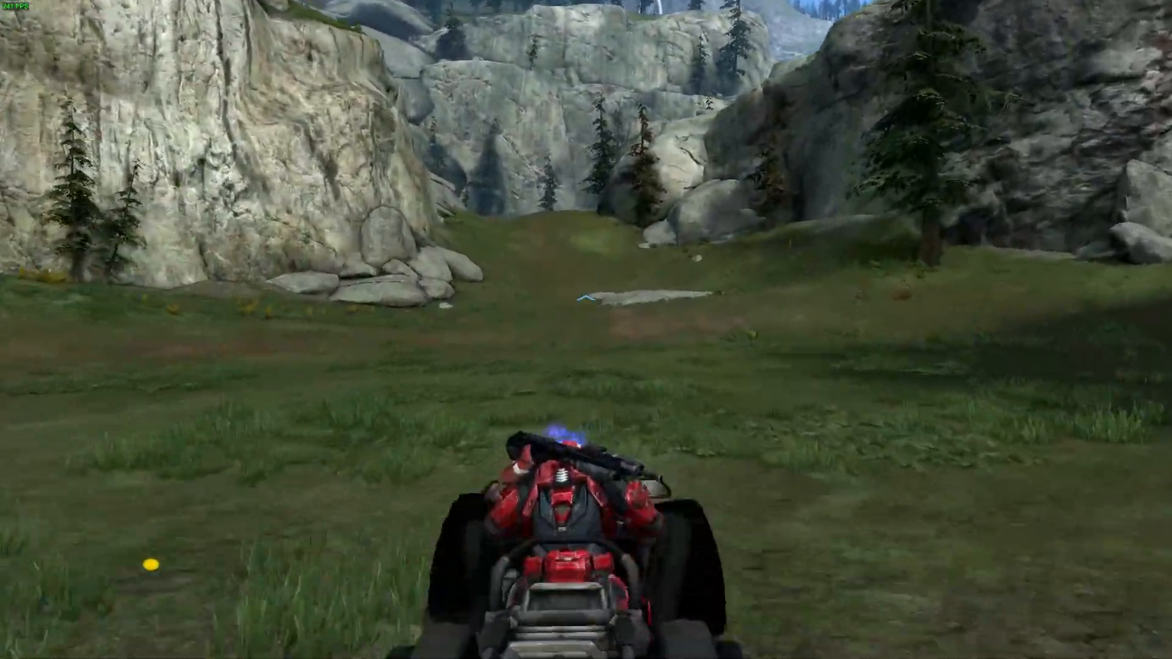
key(w)
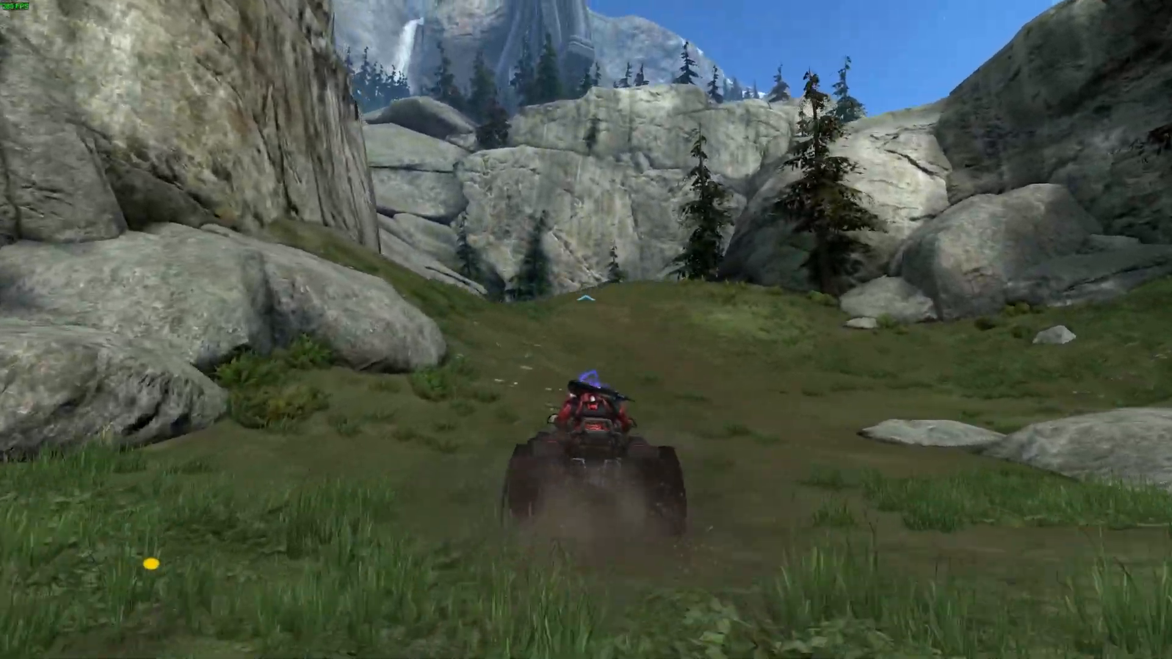
key(w)
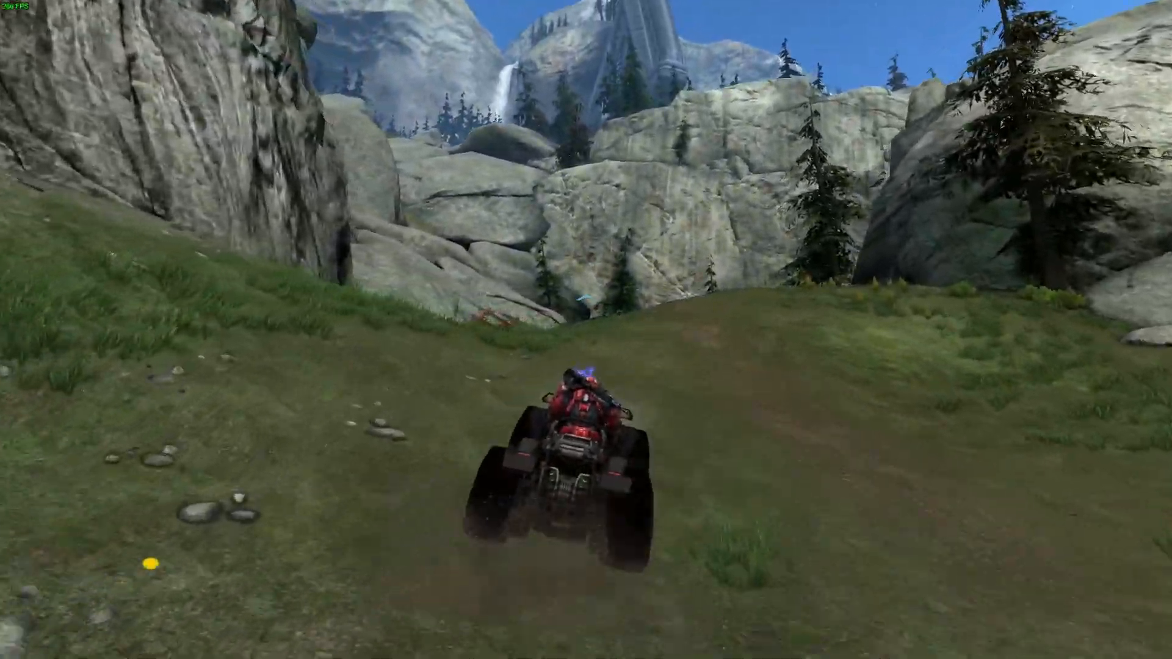
Step: Switch back to Assembly and set the mongoose's Gravity Scale to 2.5
key(alt+Tab)
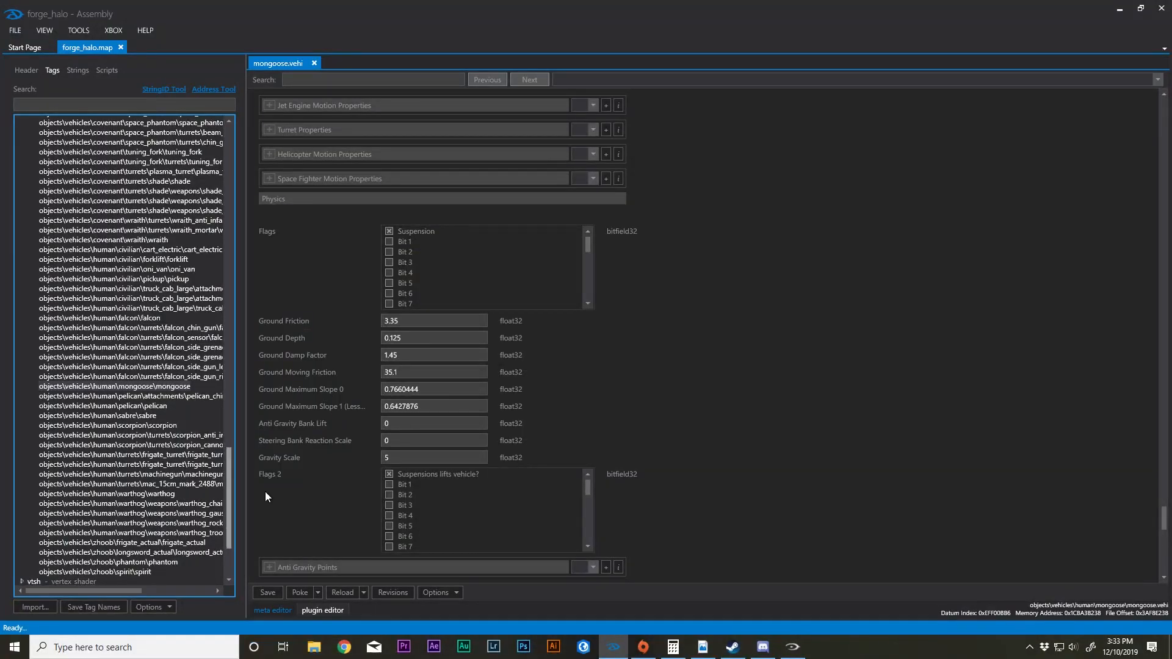
text(2.5)
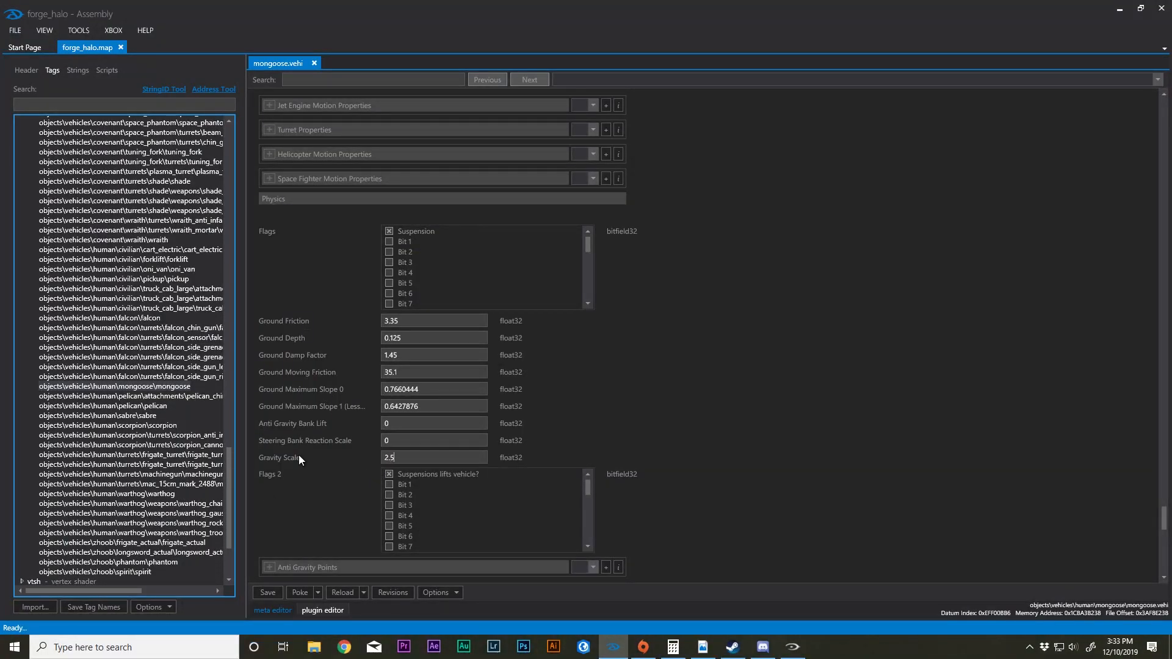
Step: Switch to the running game and test-drive the Mongoose with its new gravity
click(793, 647)
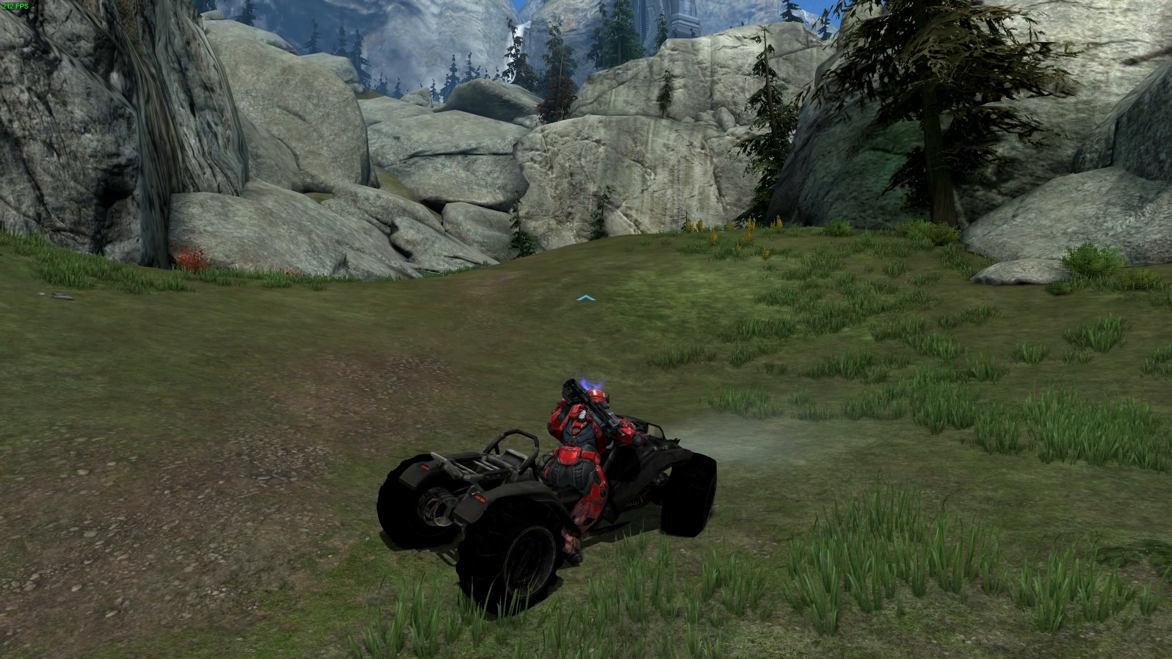
key(w)
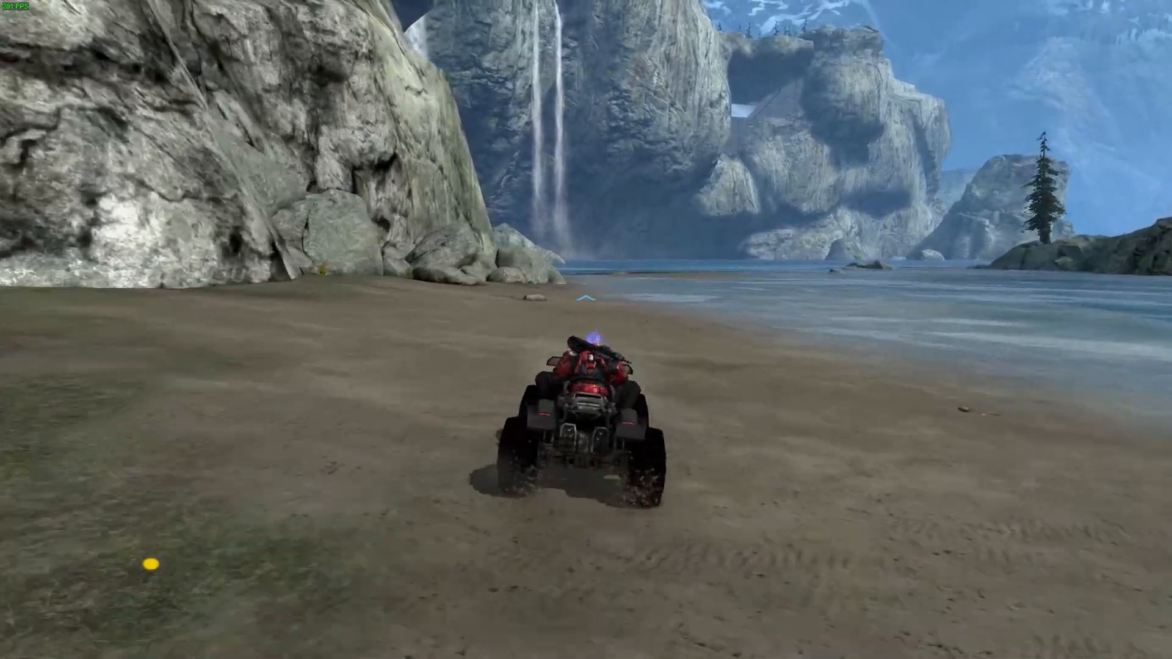
Step: Switch back to Assembly, set the mongoose's Gravity Scale to 1.75 and poke the change to the game
key(alt+Tab)
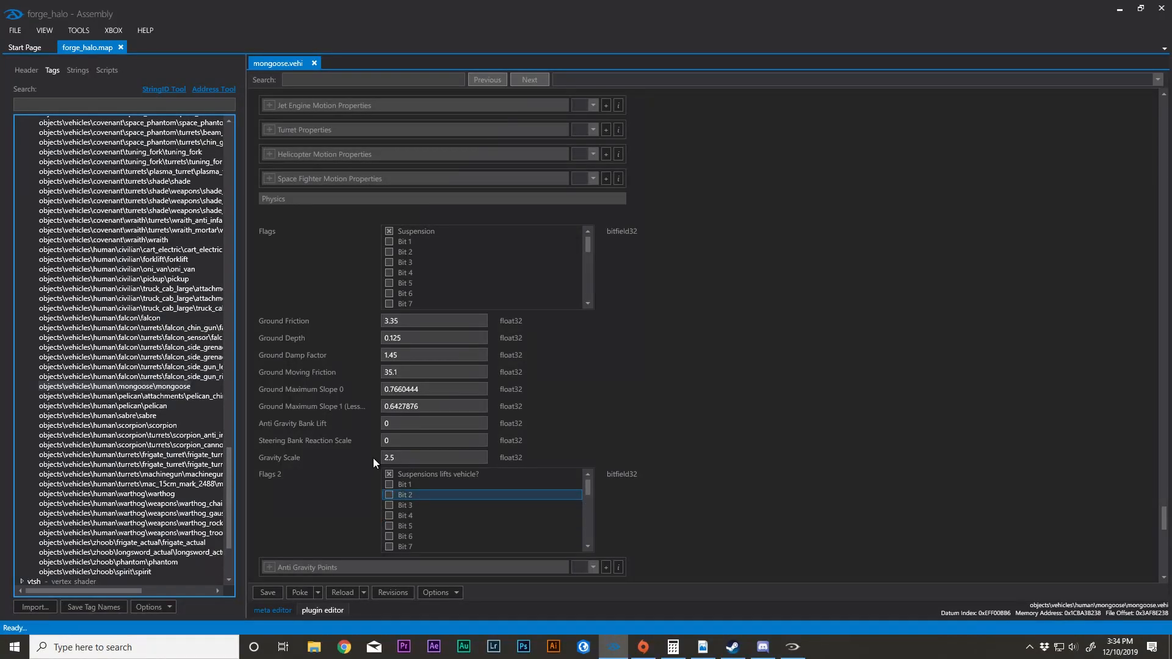
text(1.75)
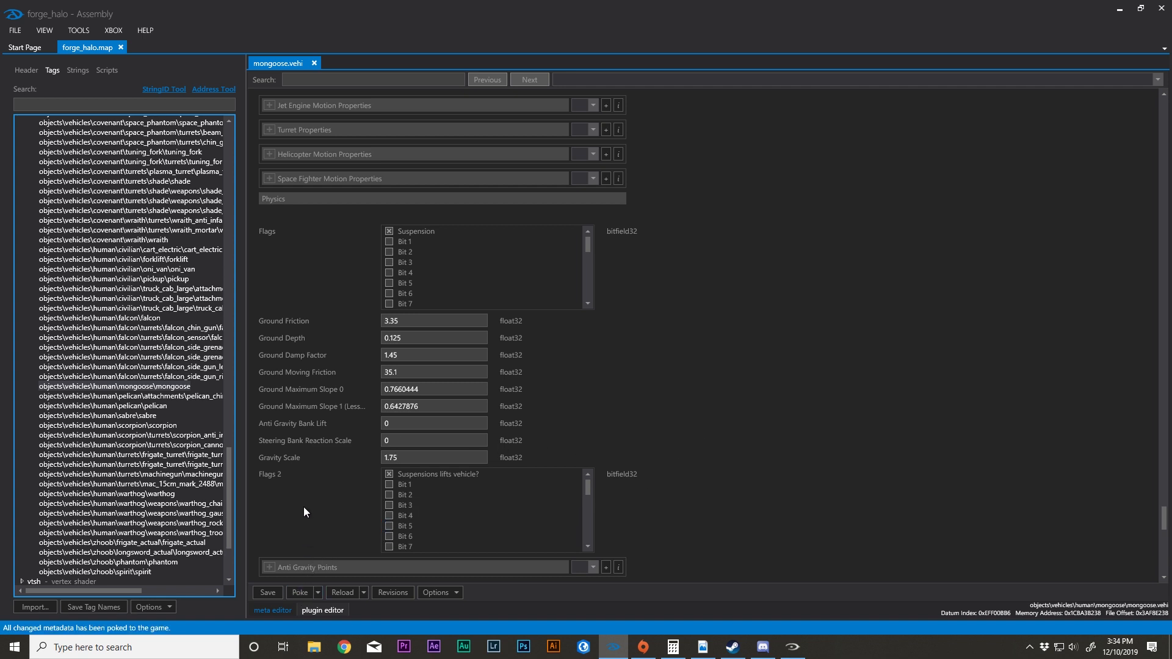
scroll(299, 514, down, 5)
Step: Return to the game and drive the Mongoose along the shore and through the cave to check its handling
click(792, 646)
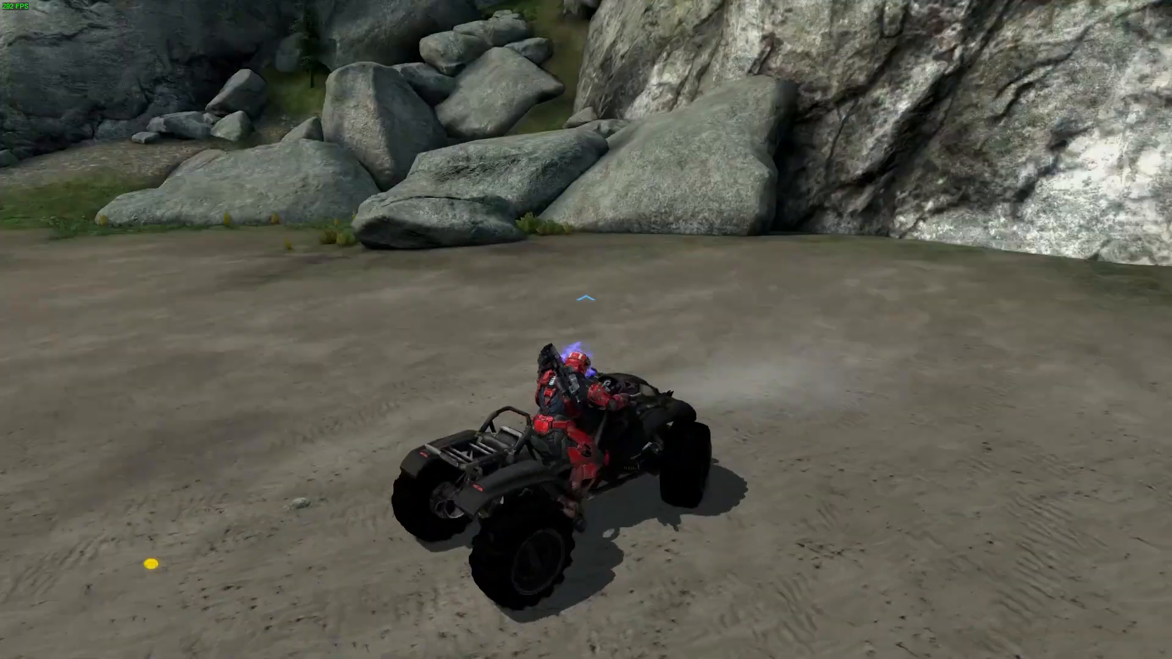
key(w)
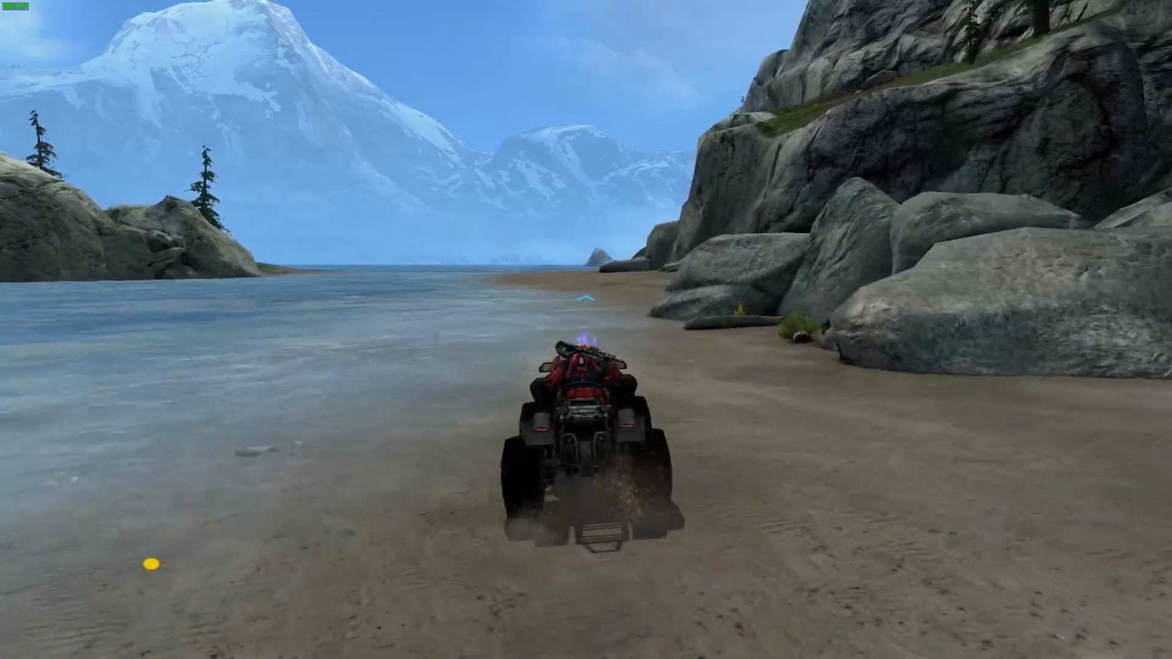
key(w)
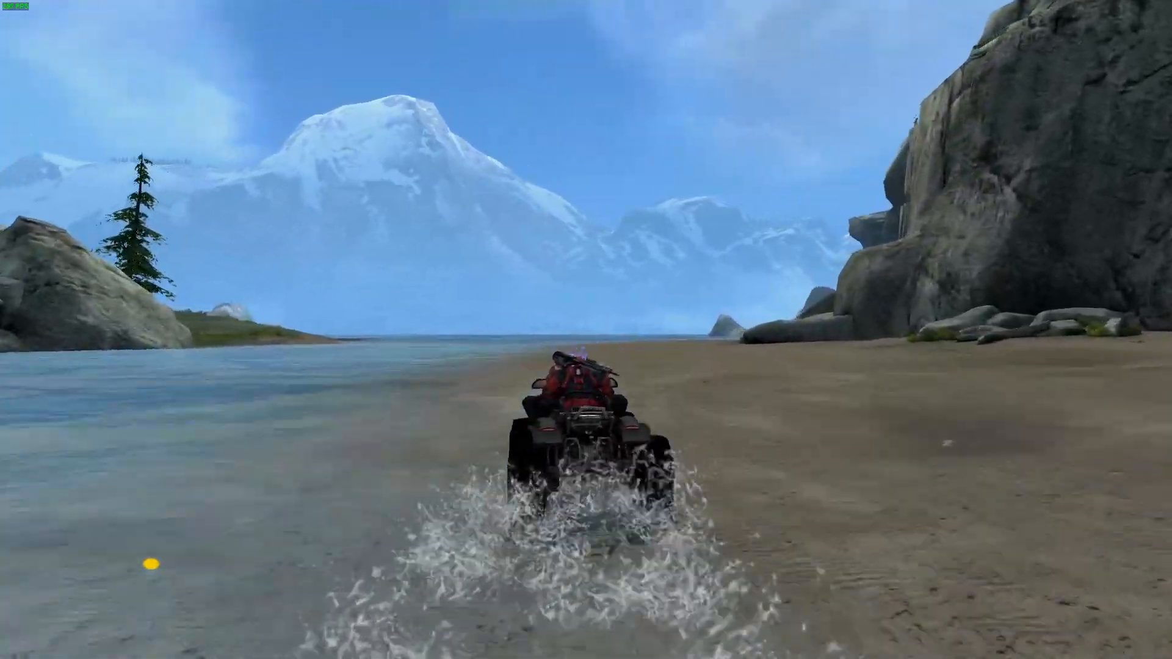
key(w)
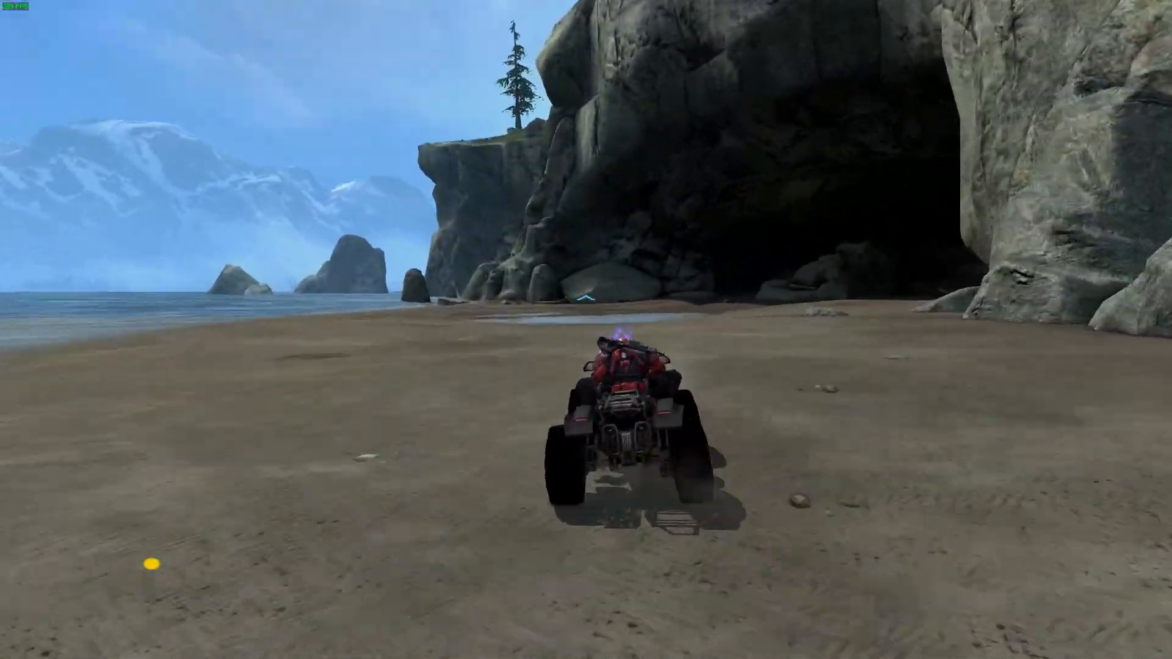
key(w)
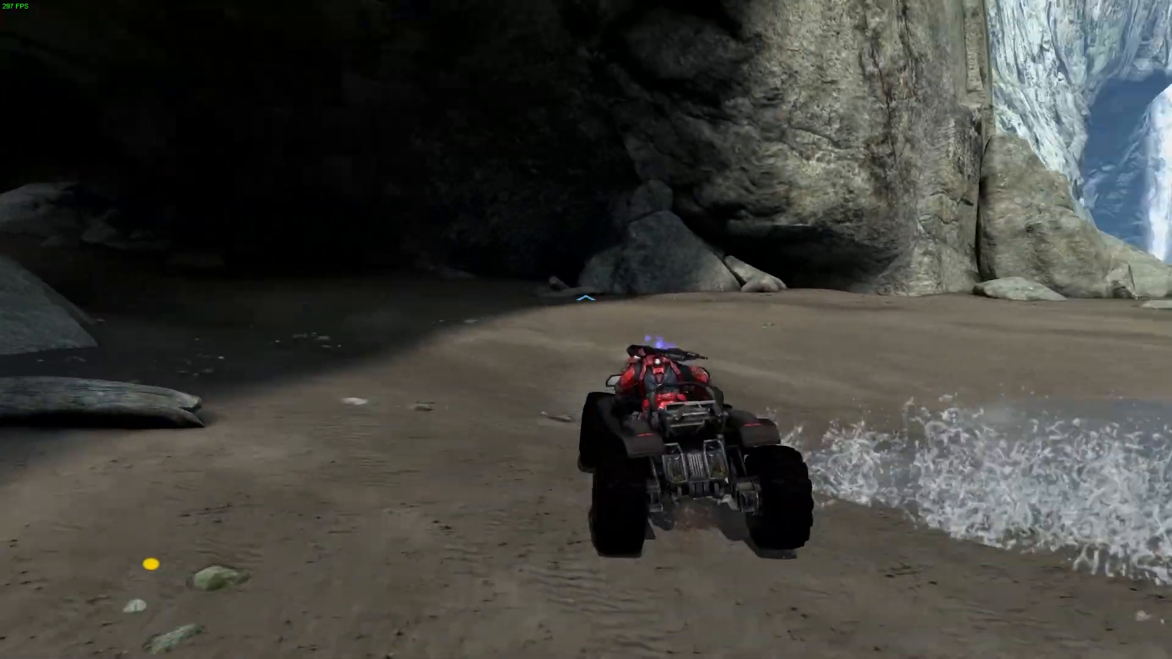
key(w)
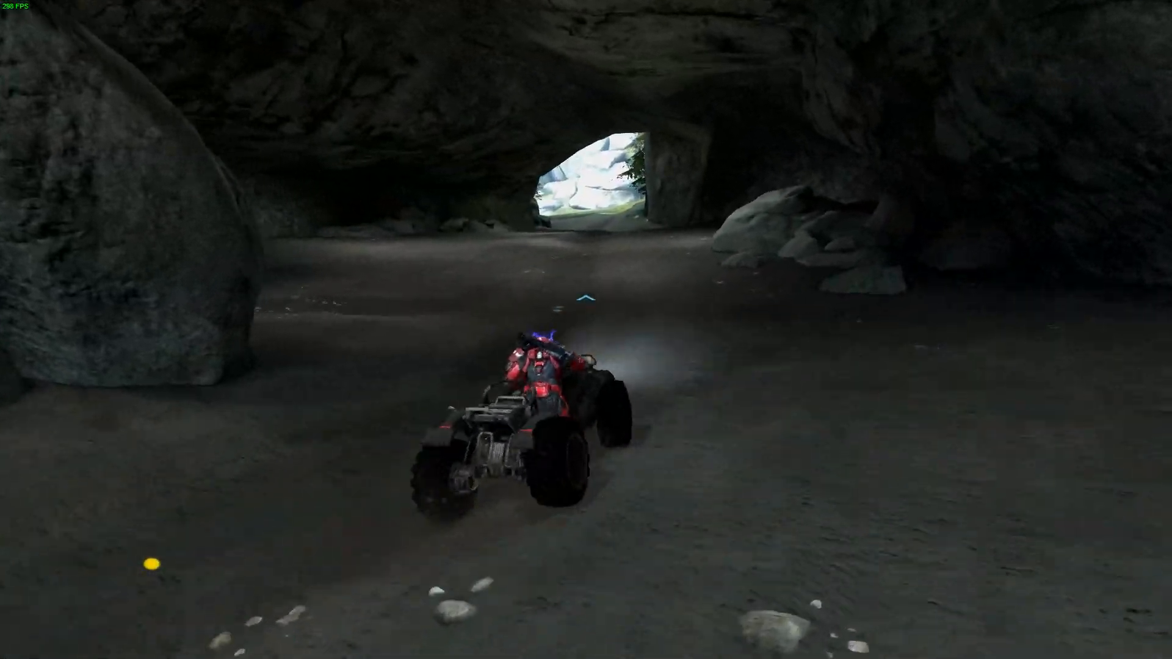
key(w)
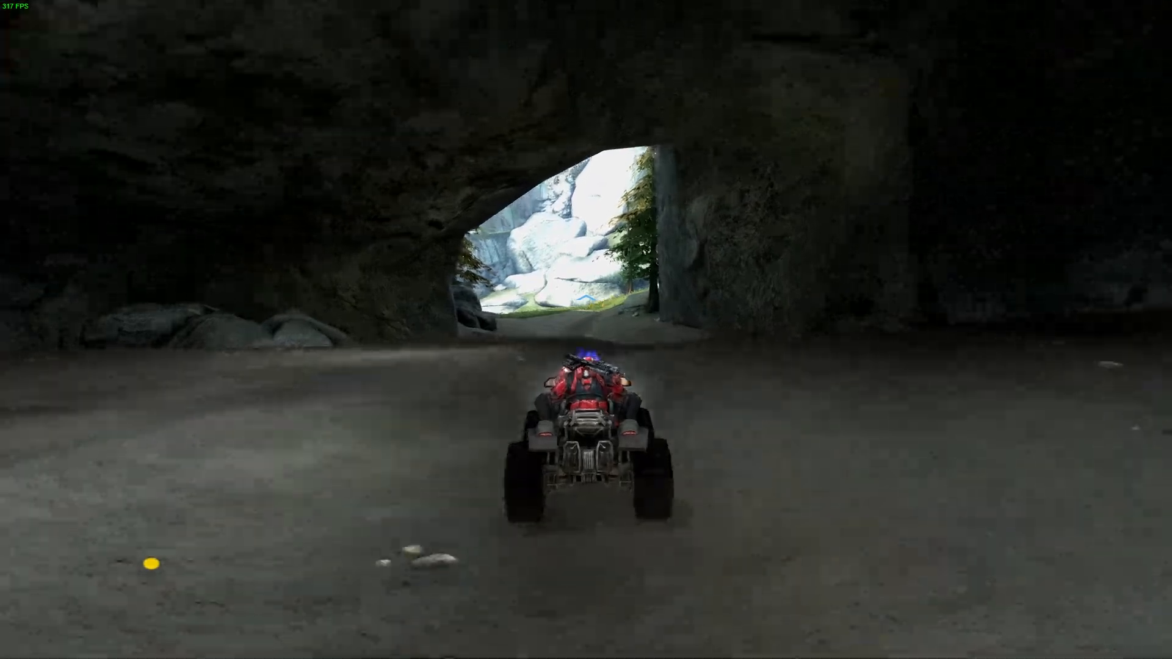
key(w)
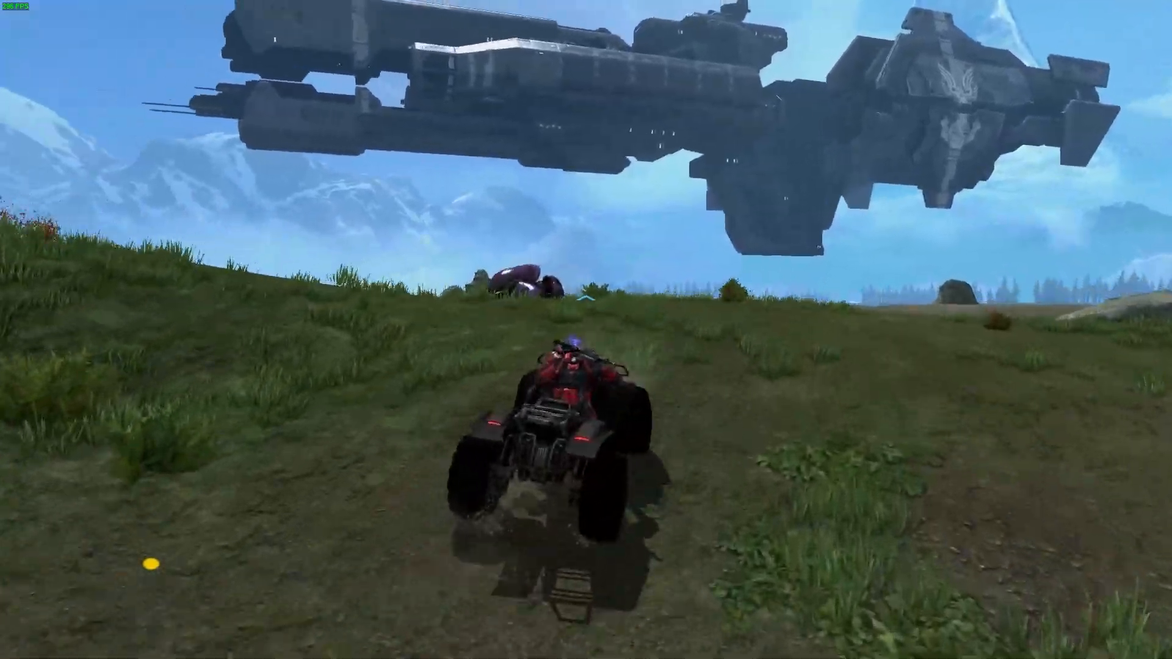
Step: Get off the Mongoose on the grassy hill, walk to the nearby purple Ghost and board it
key(e)
key(w)
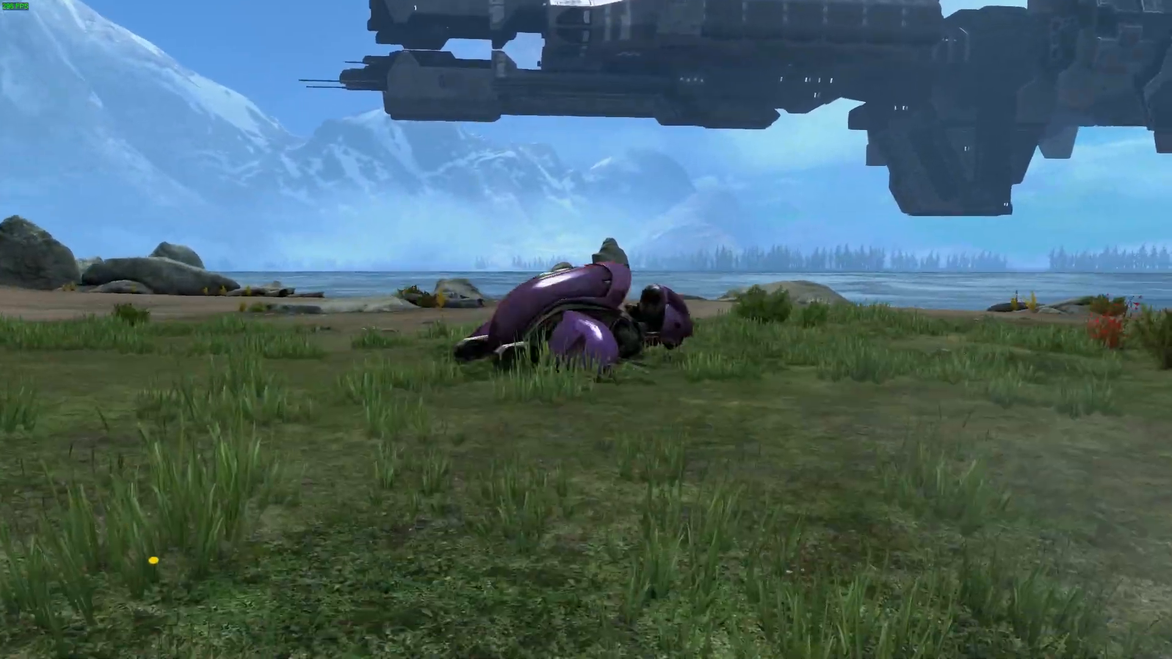
key(e)
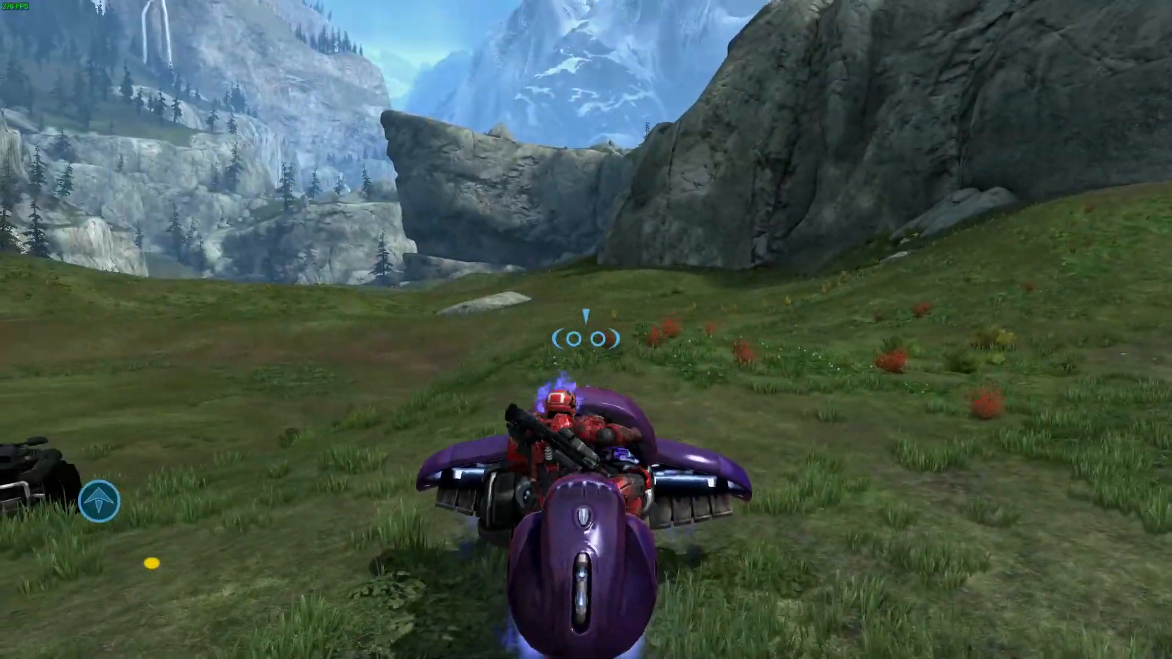
Step: Test-drive the Ghost around the grassy field to check its speed and boost
key(w)
key(w)
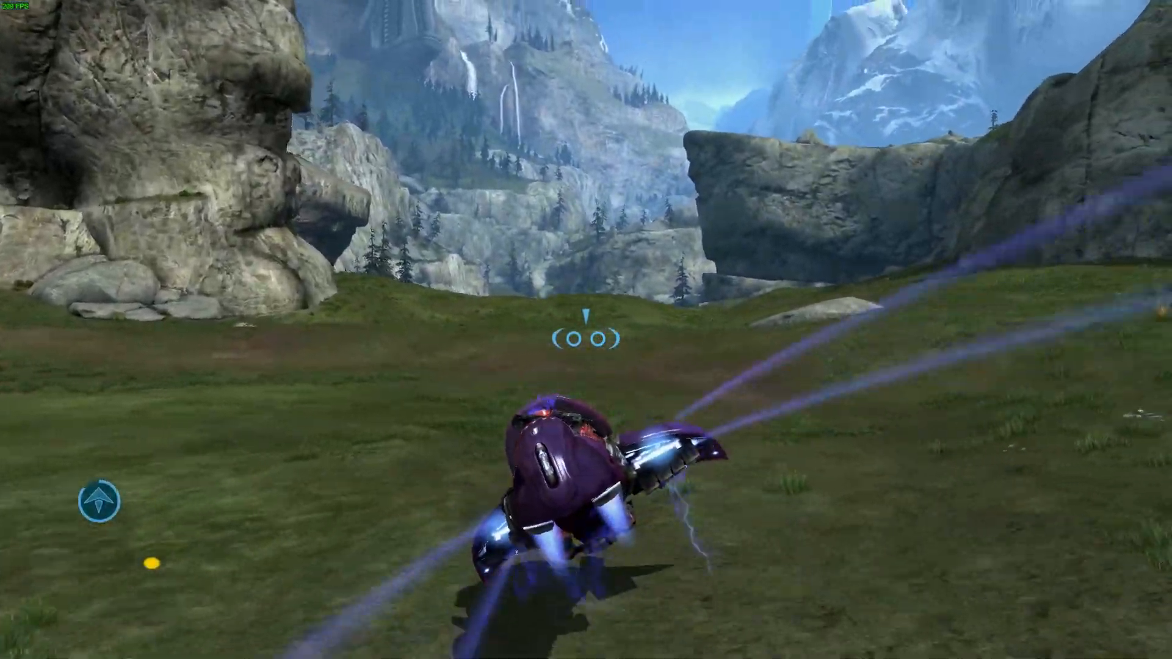
key(w)
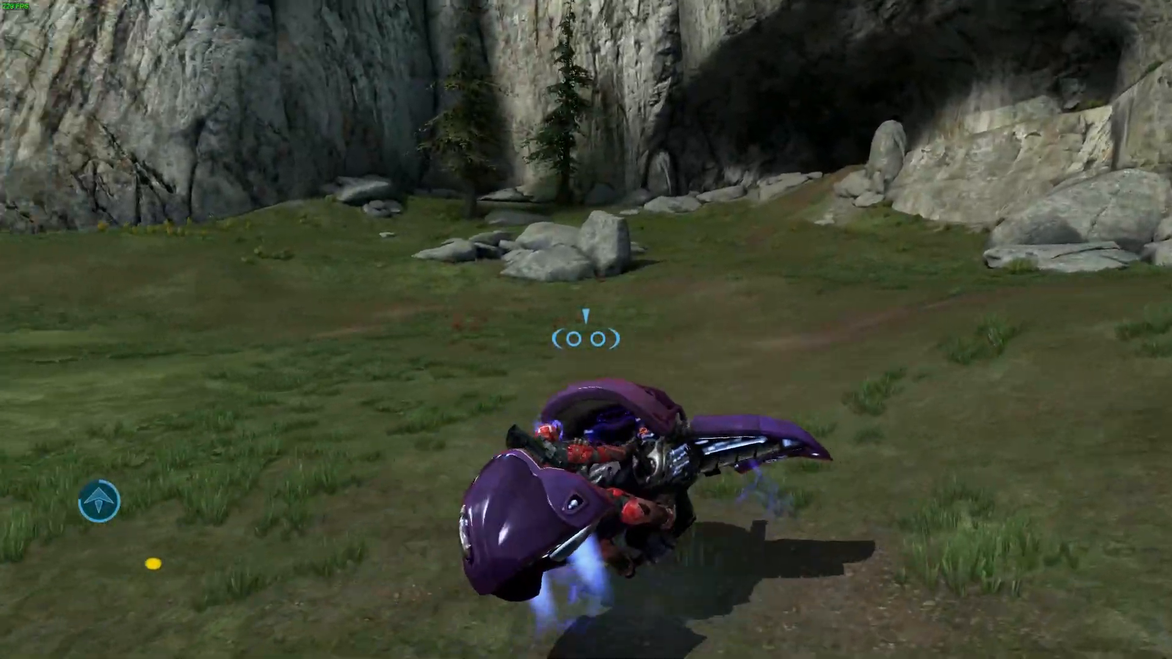
key(w)
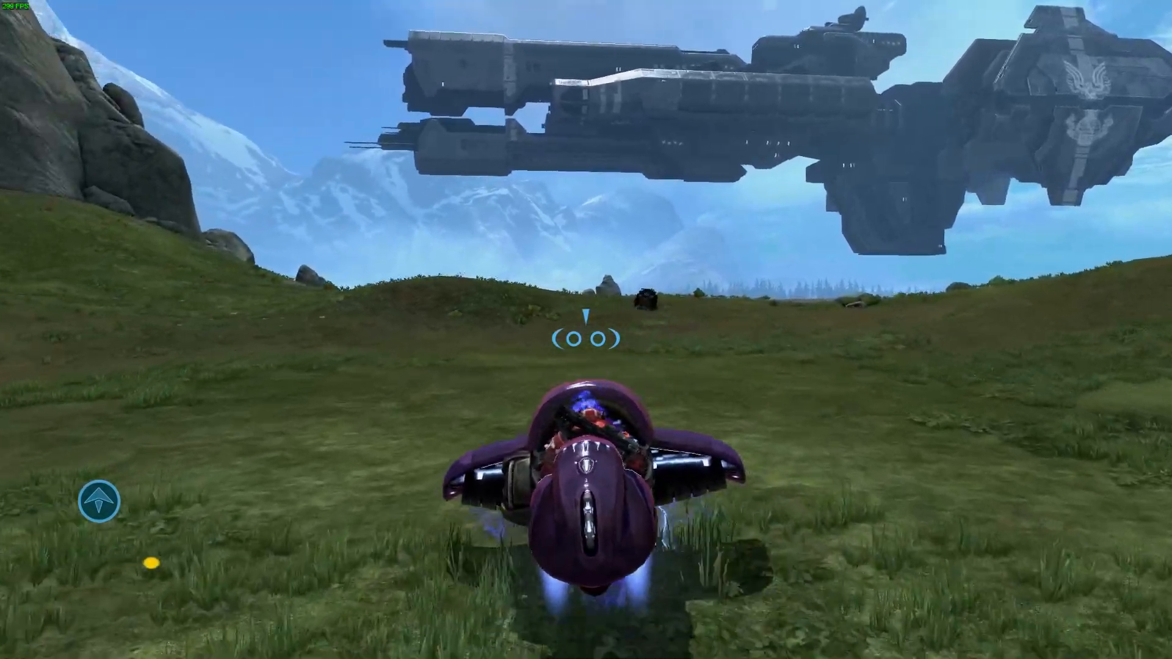
key(w)
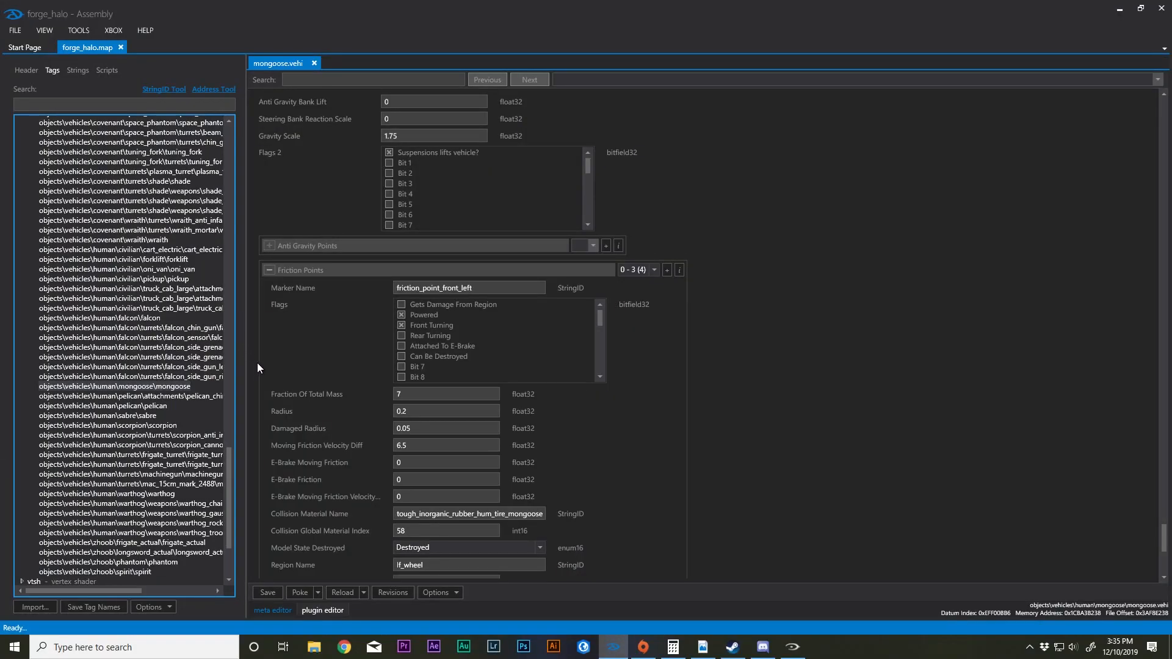
Step: Switch back to Assembly and open the vehicle tag objects\vehicles\covenant\ghost\ghost
scroll(229, 482, up, 2)
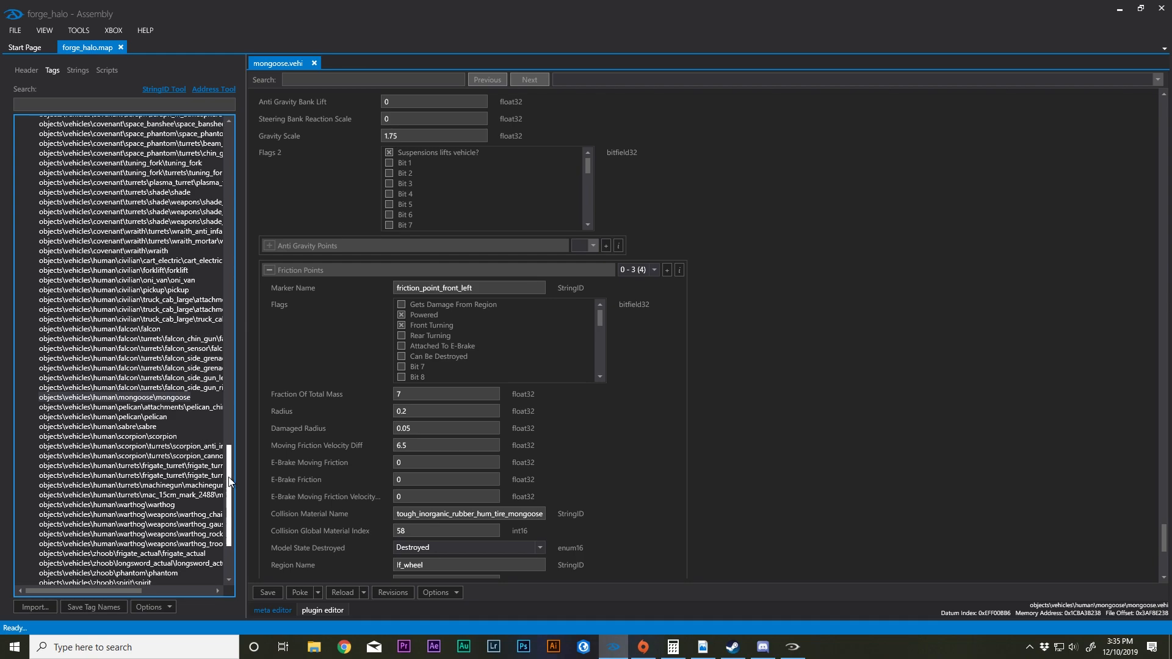
scroll(146, 433, up, 3)
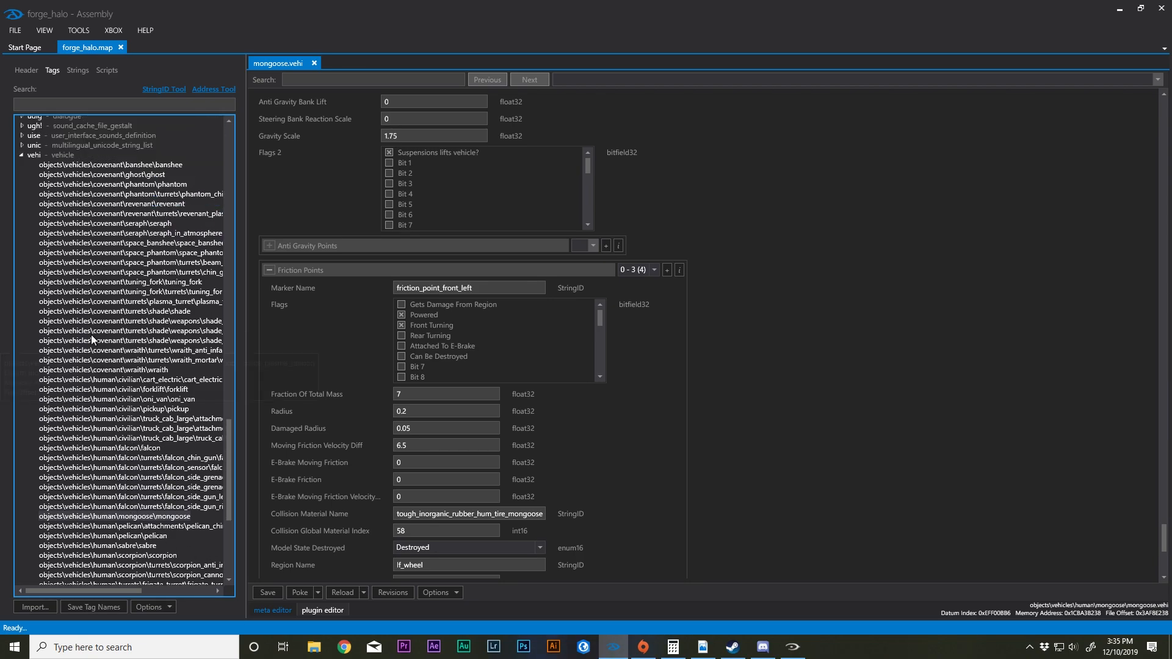
double_click(127, 175)
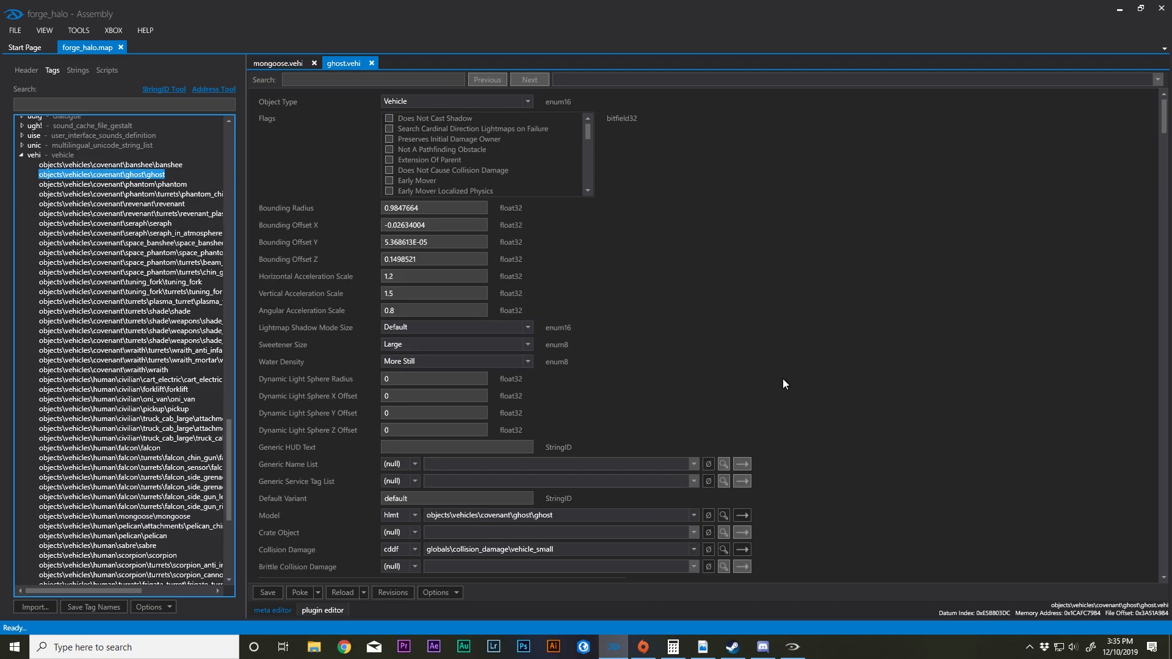
Step: Look through the ghost tag for its speed settings, including the boost values and the Antigravity Motion Properties
scroll(784, 380, down, 15)
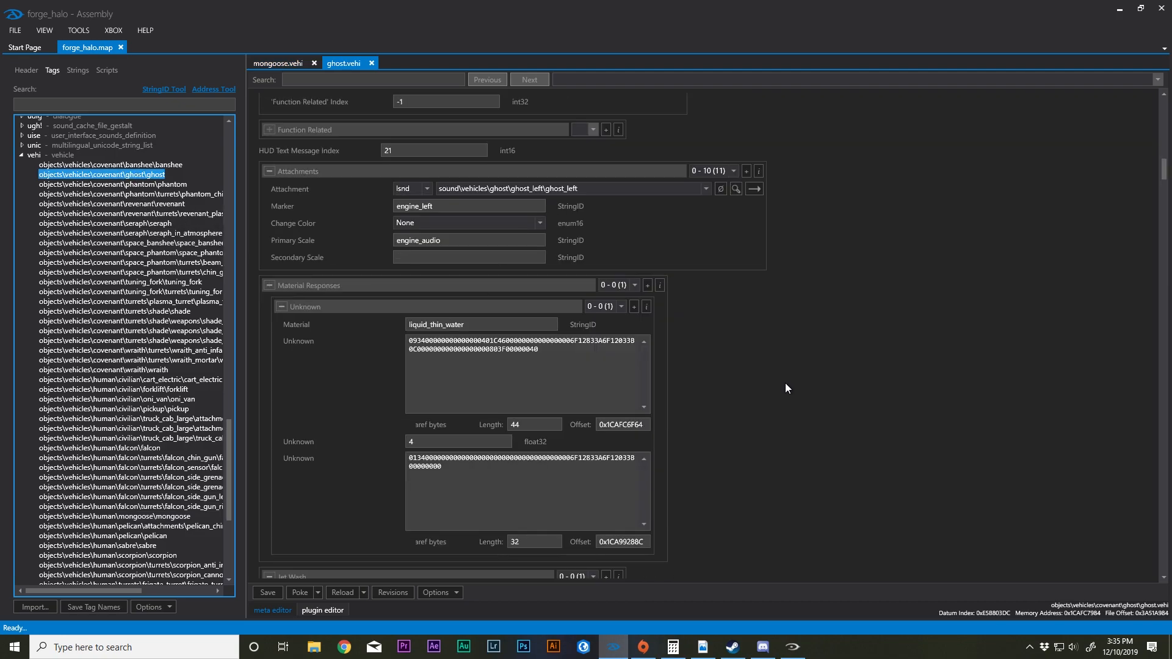
scroll(785, 382, down, 10)
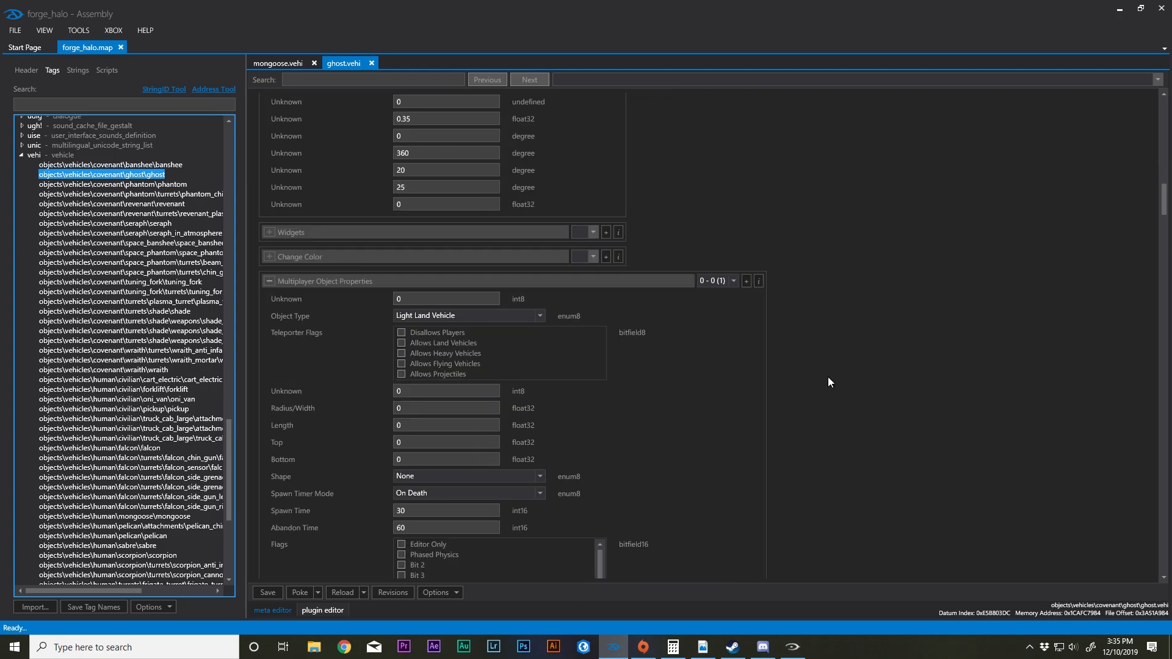
scroll(828, 380, down, 8)
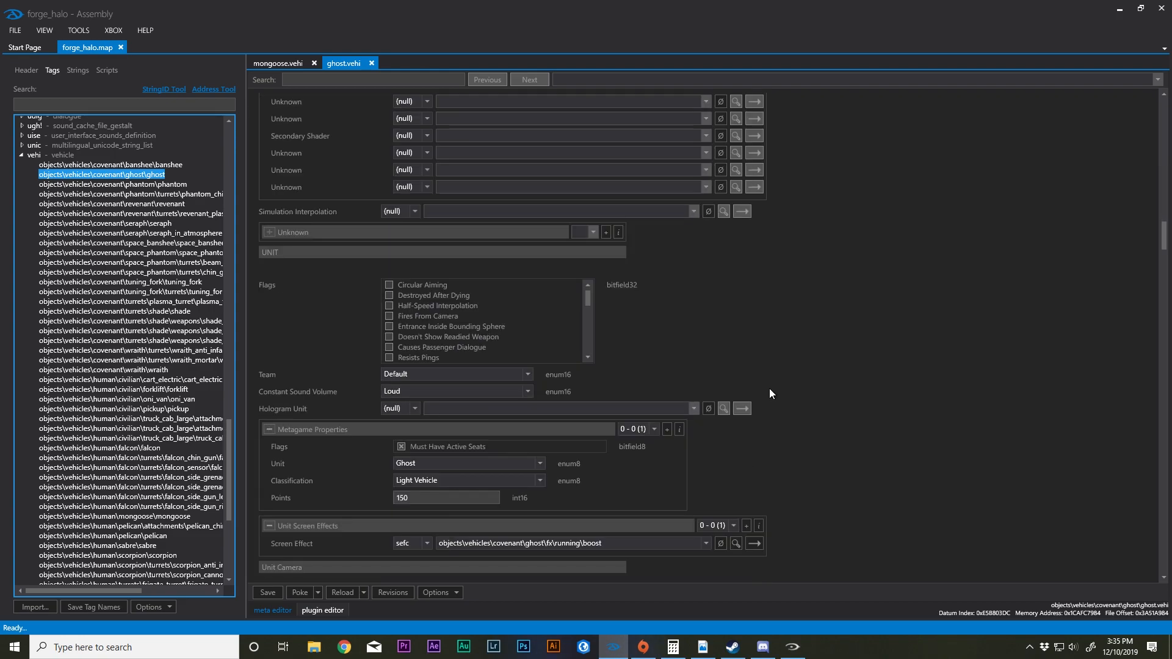
scroll(768, 394, down, 10)
scroll(824, 394, down, 12)
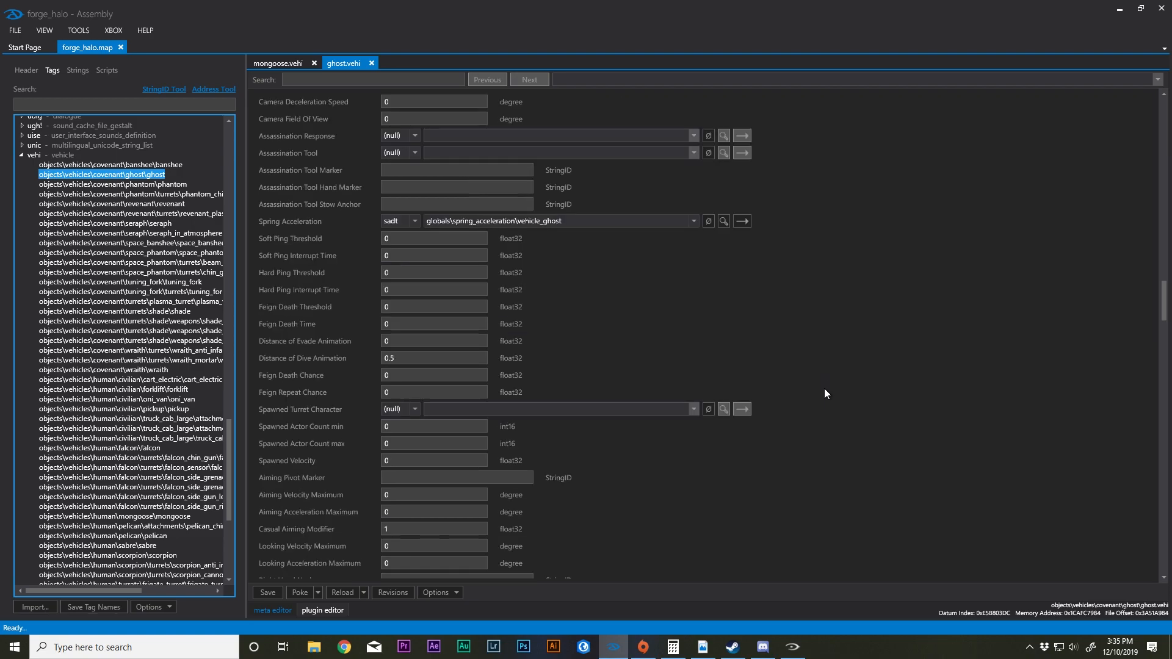
scroll(825, 391, down, 15)
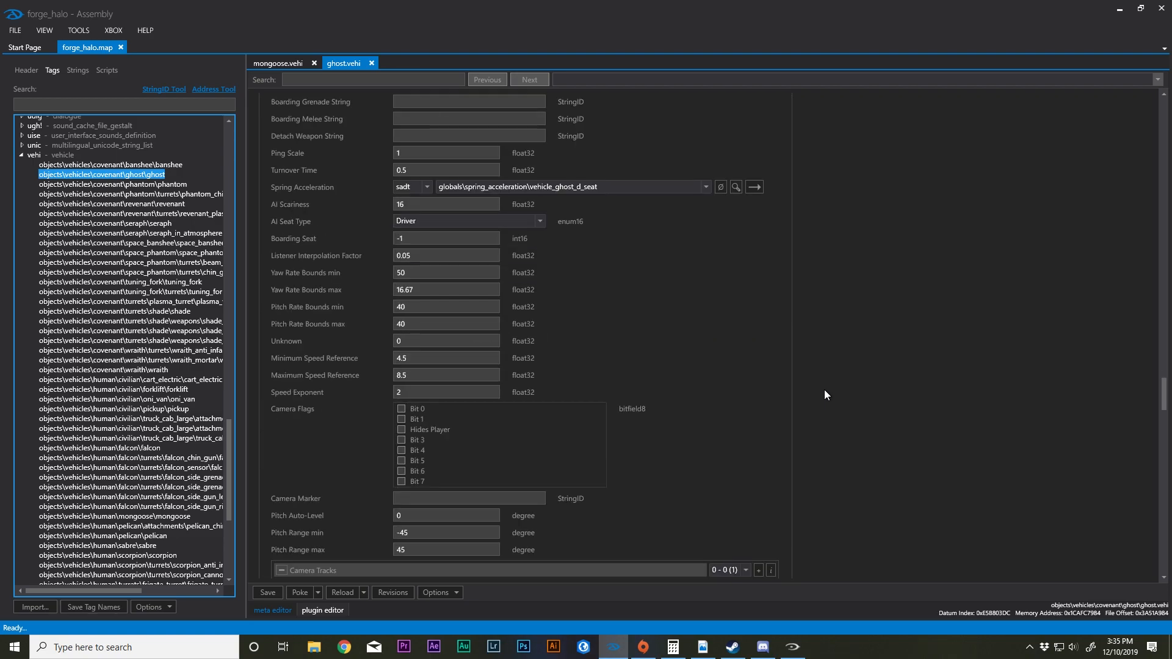
scroll(706, 358, down, 3)
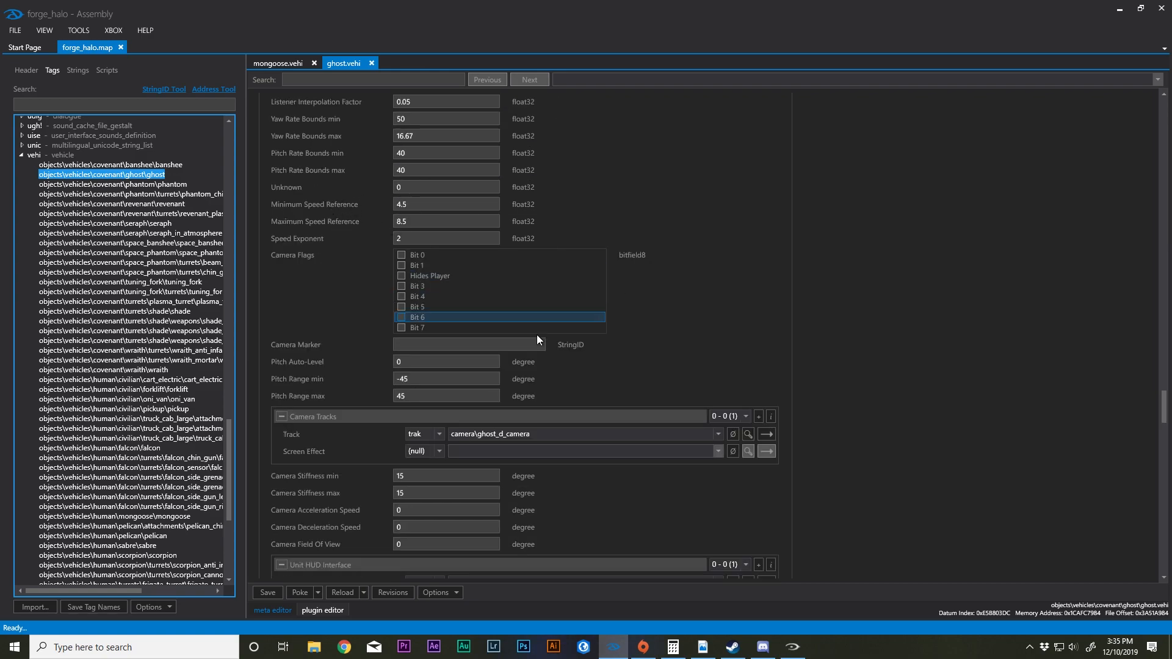
scroll(913, 391, down, 8)
scroll(912, 397, down, 8)
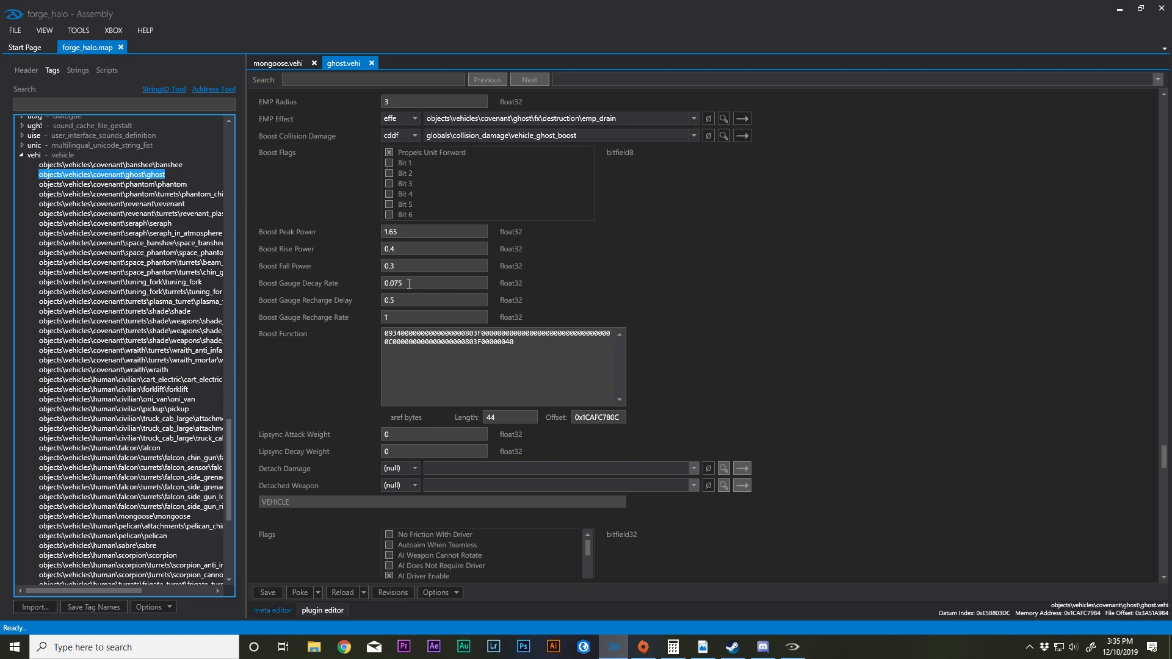
scroll(409, 283, down, 14)
scroll(367, 267, up, 3)
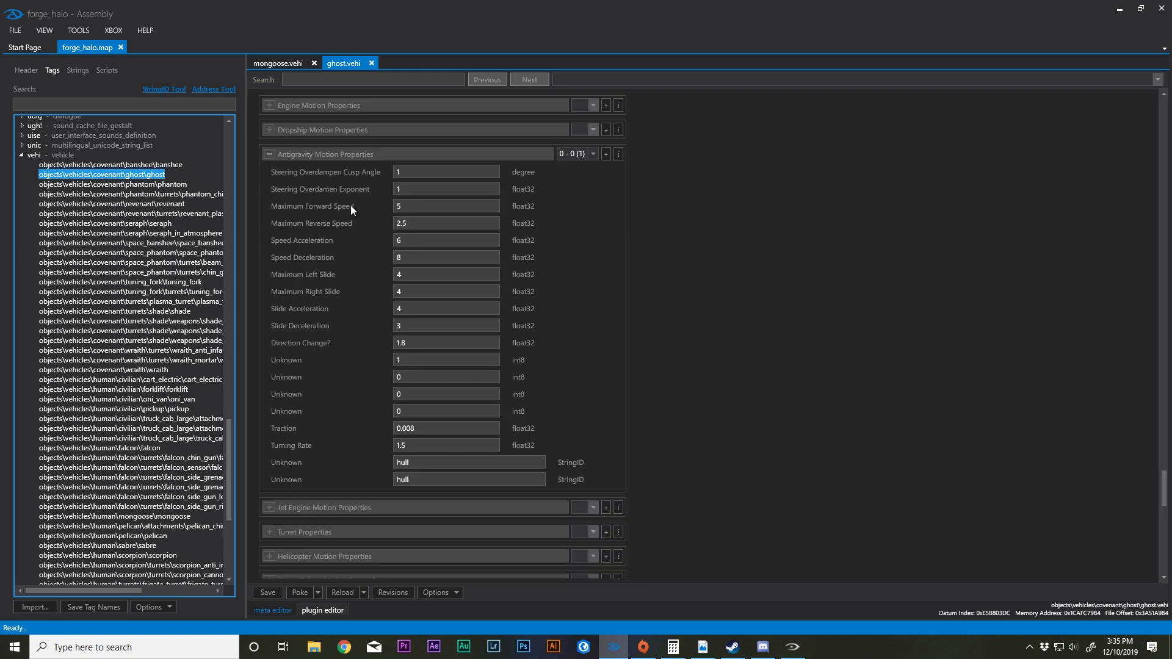
Step: Set the ghost's Boost Peak Power to 2, Boost Gauge Recharge Delay to 0.1 and Boost Gauge Recharge Rate to 0.25, and poke the changes
scroll(371, 255, up, 10)
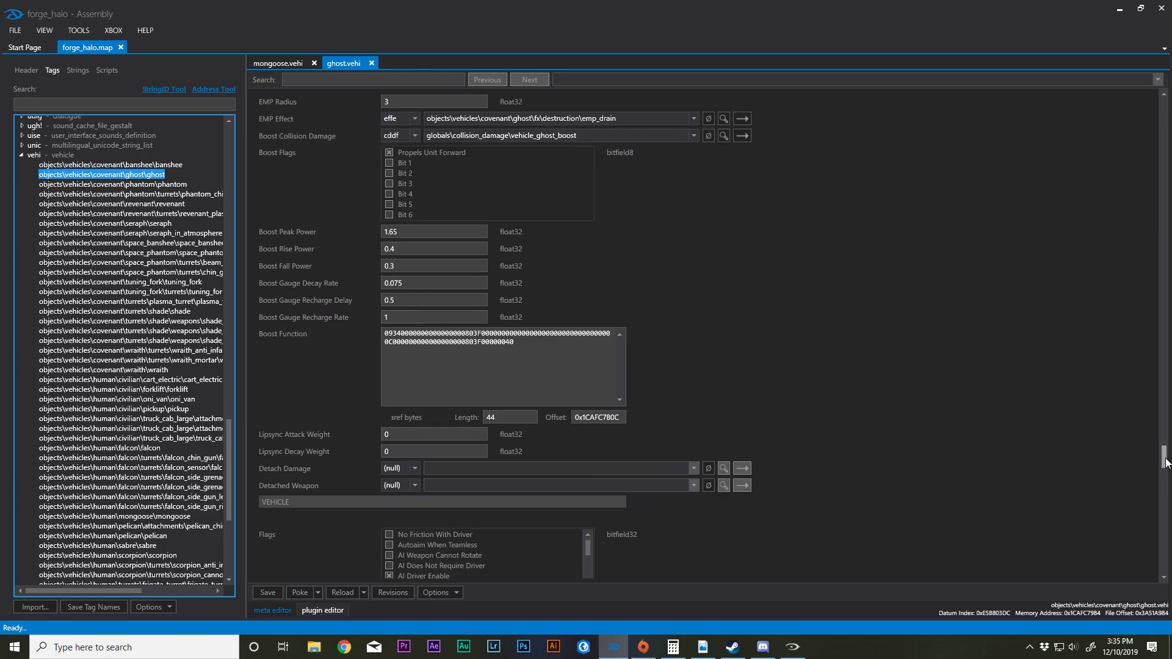
scroll(390, 307, up, 1)
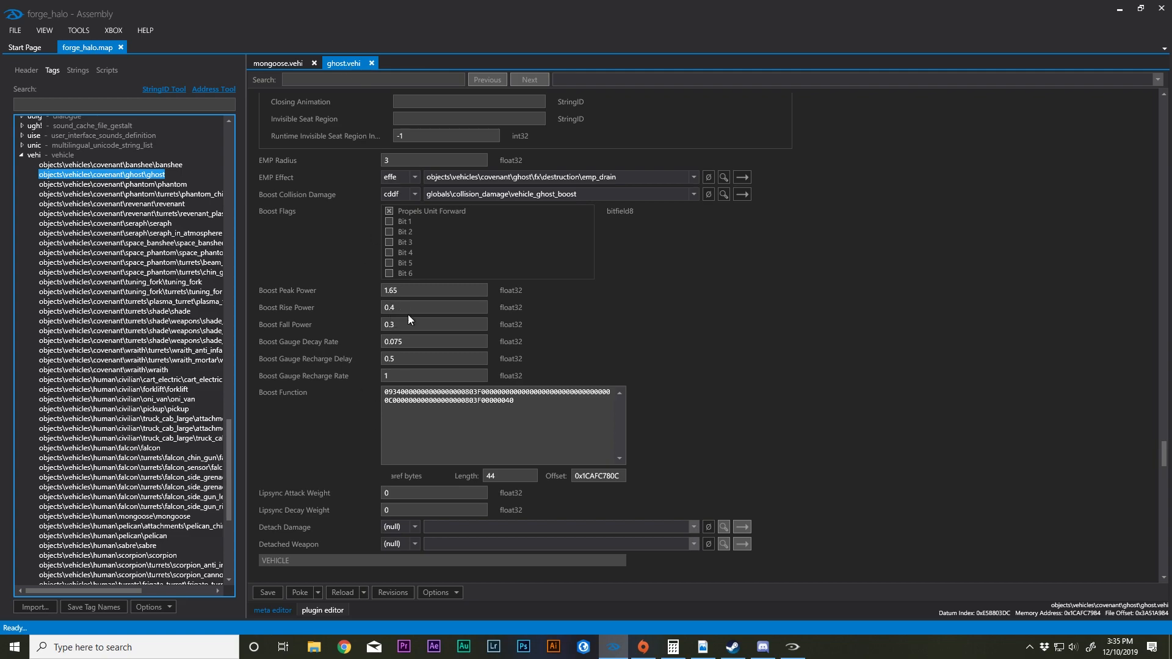
click(415, 294)
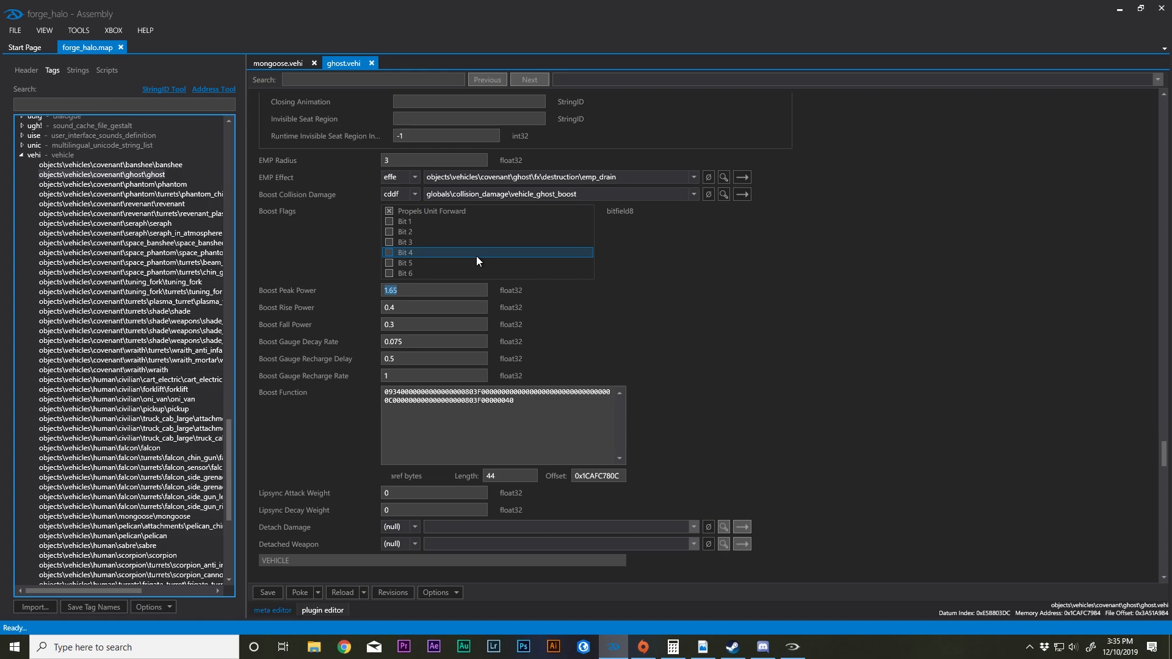
text(2)
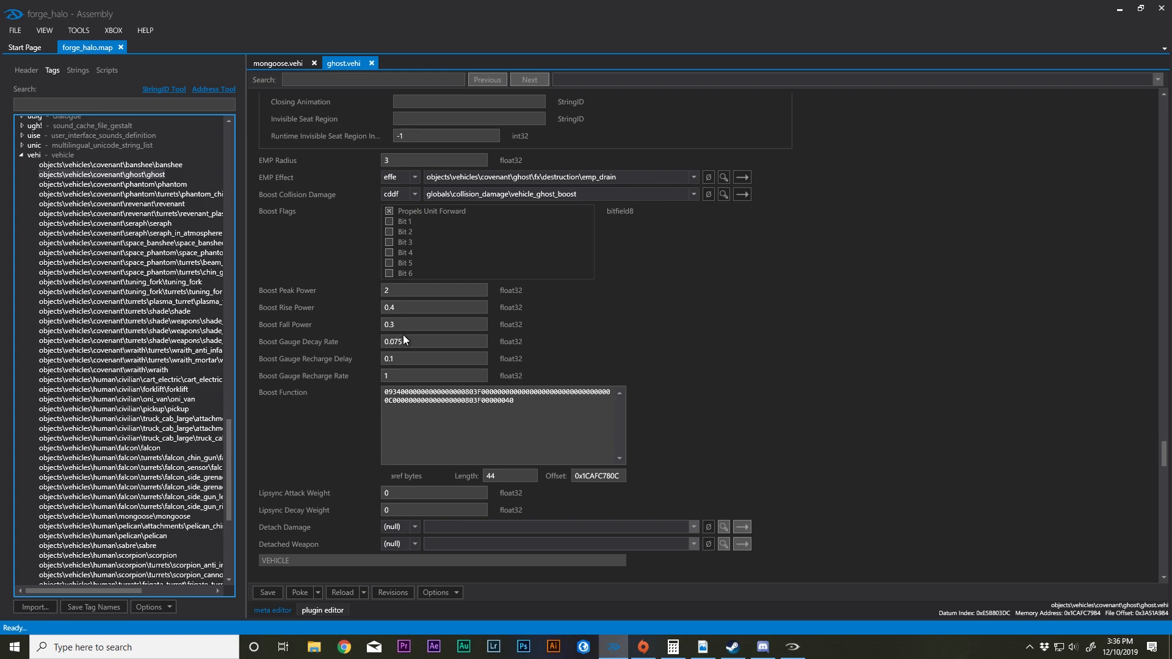
text(.25)
click(293, 591)
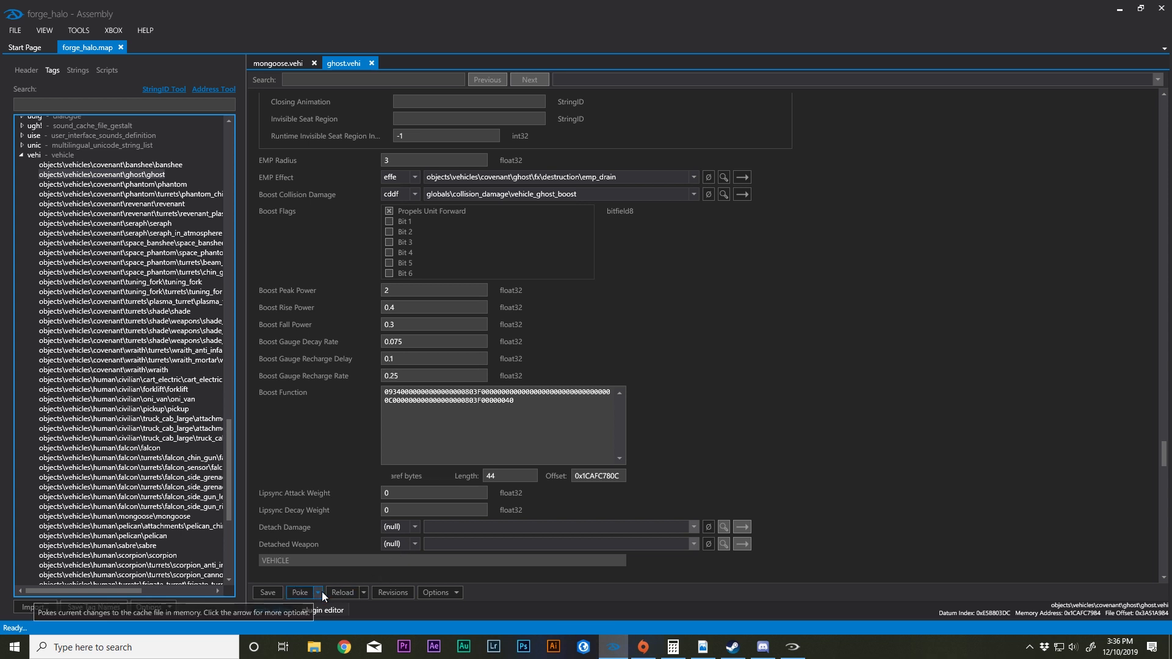
Step: Switch to the game and test-drive the Ghost across the grassy field, using the boost to check the poked values
click(793, 651)
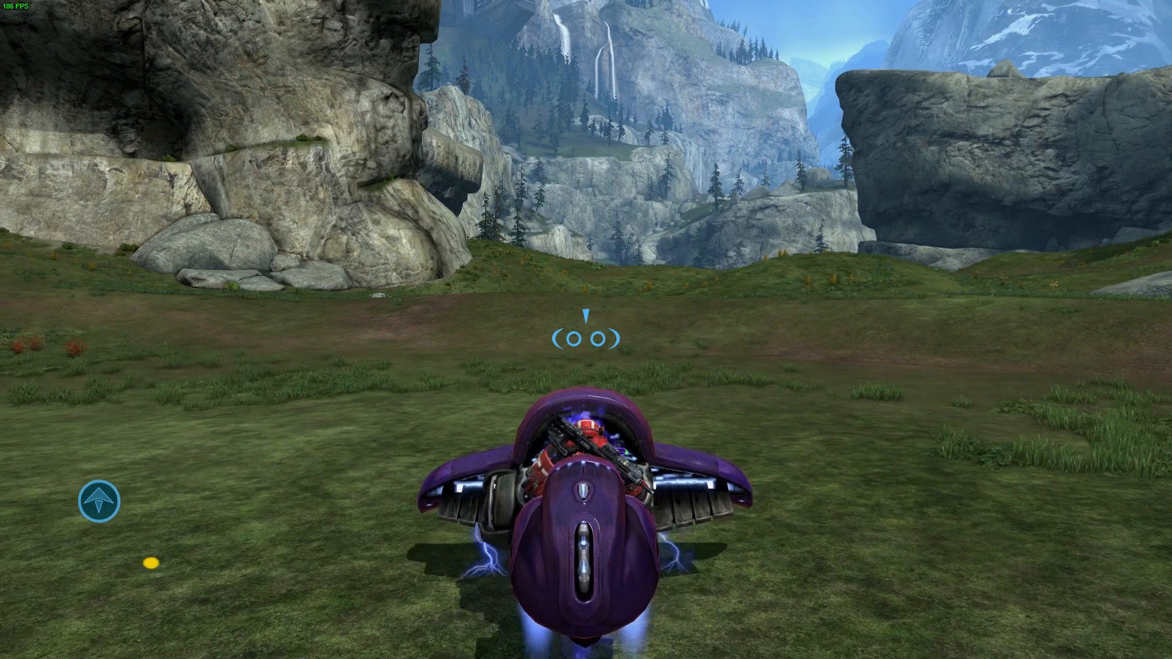
key(w)
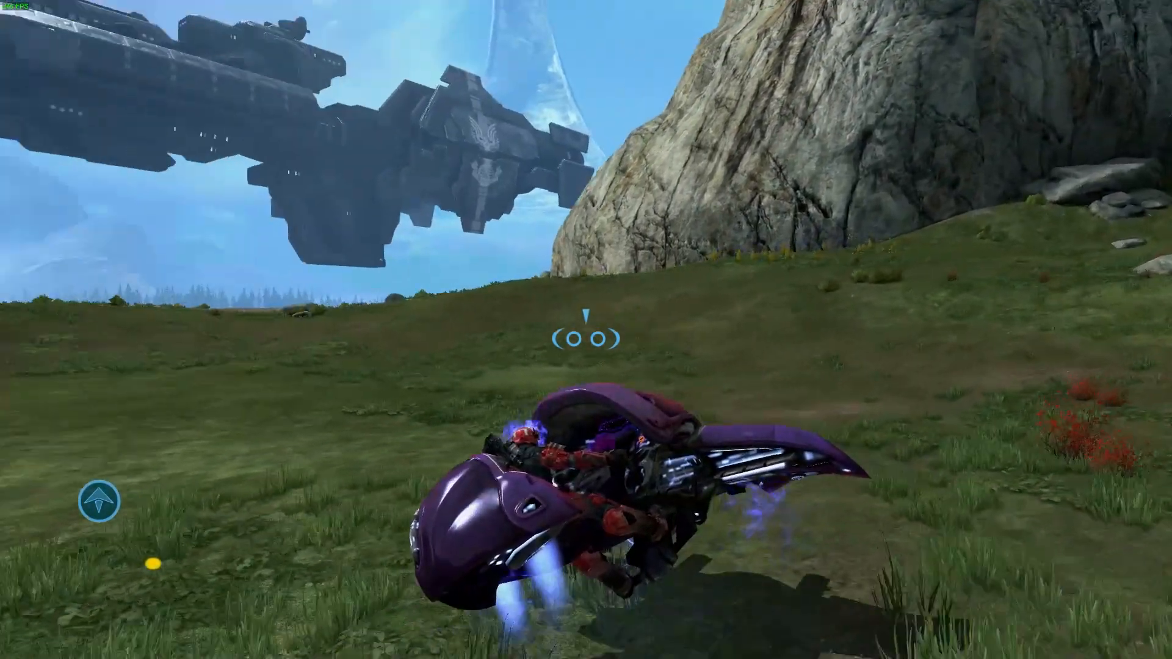
key(w)
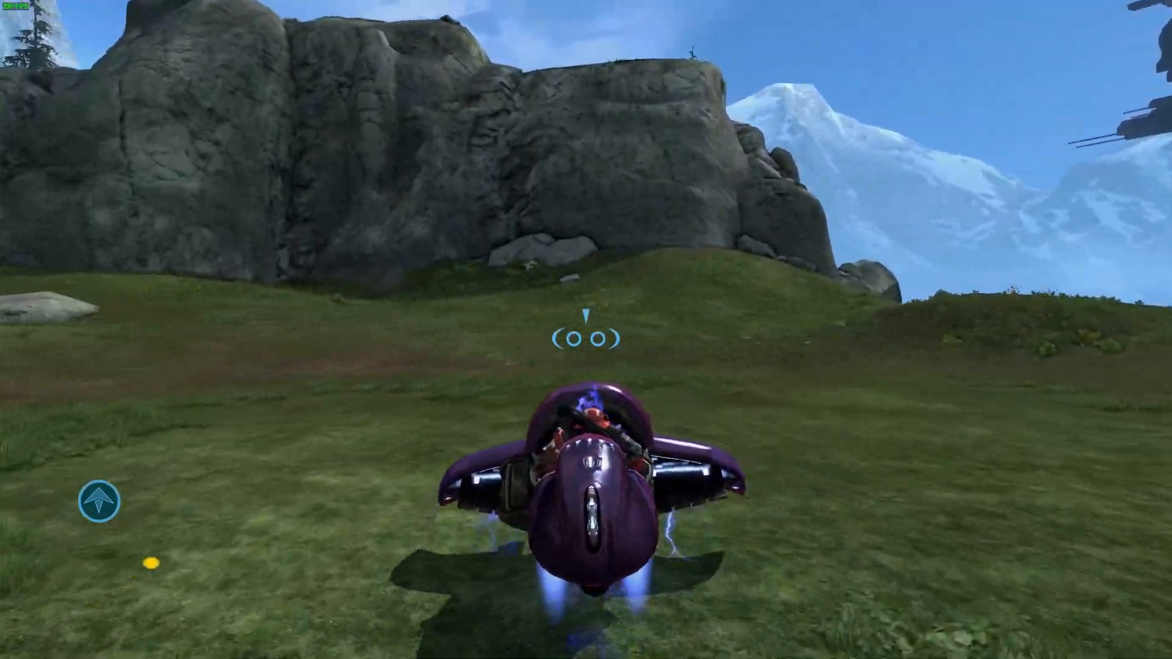
key(w)
key(shift)
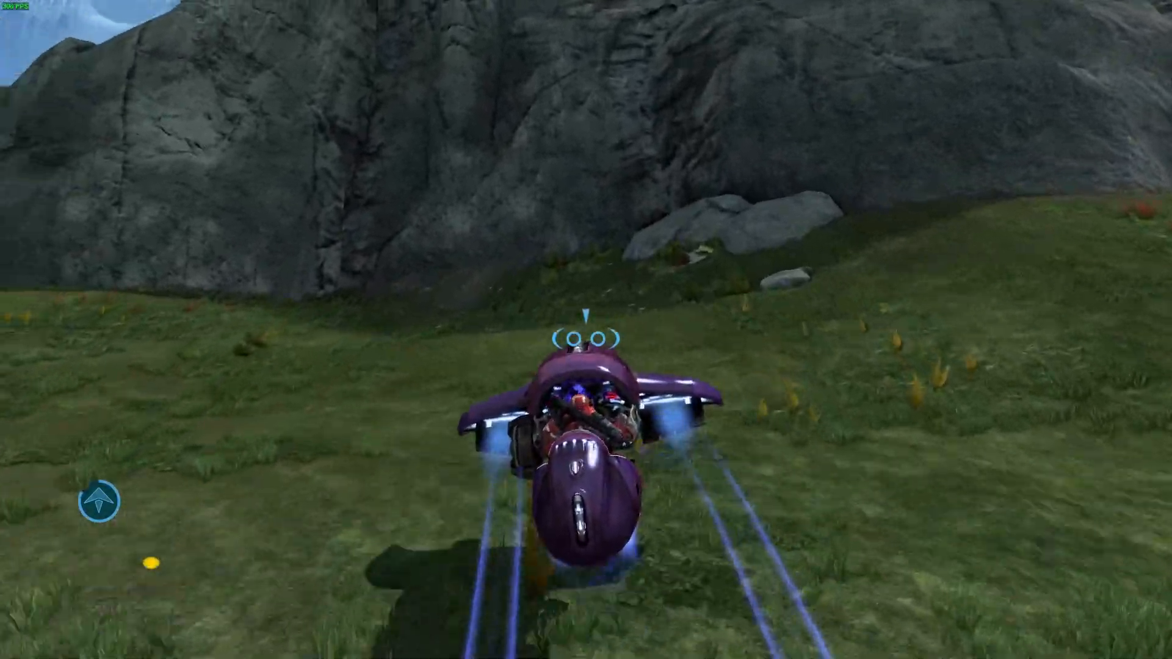
key(w)
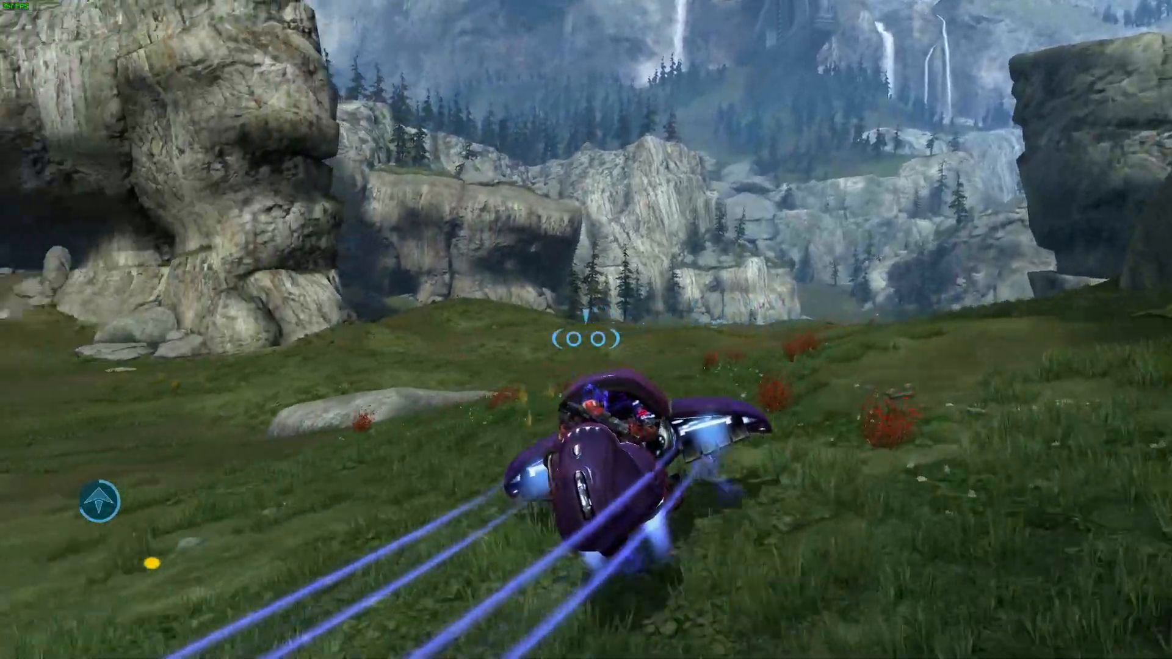
key(w)
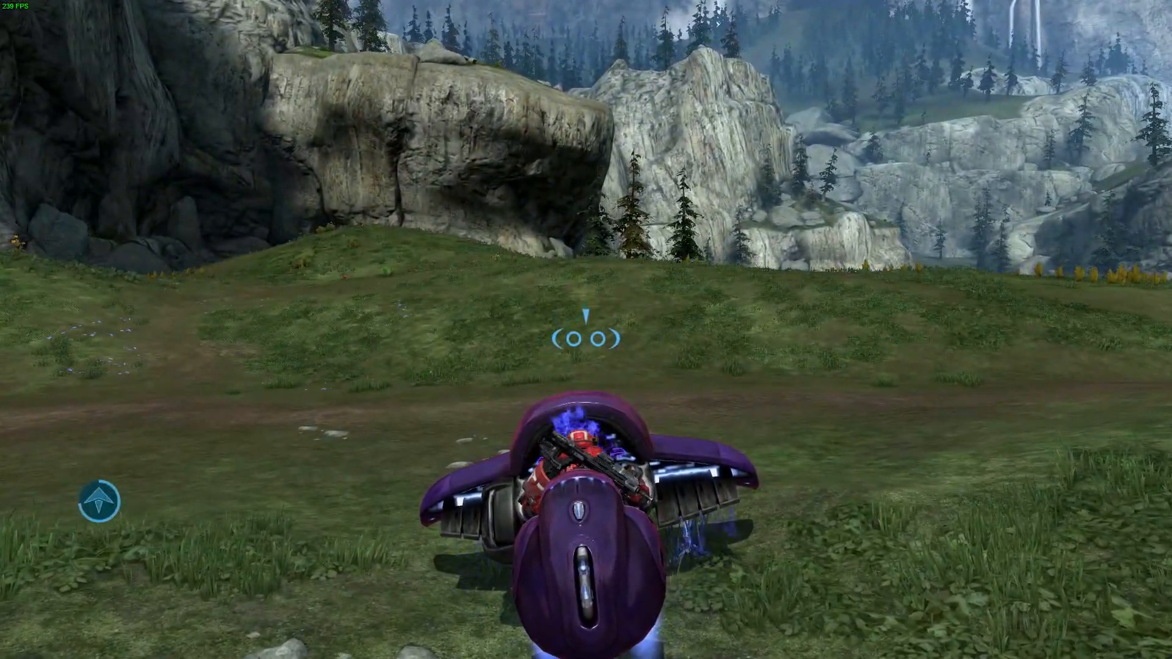
Step: Switch back to Assembly, set the ghost's Boost Peak Power to 5 and poke the change
key(alt+Tab)
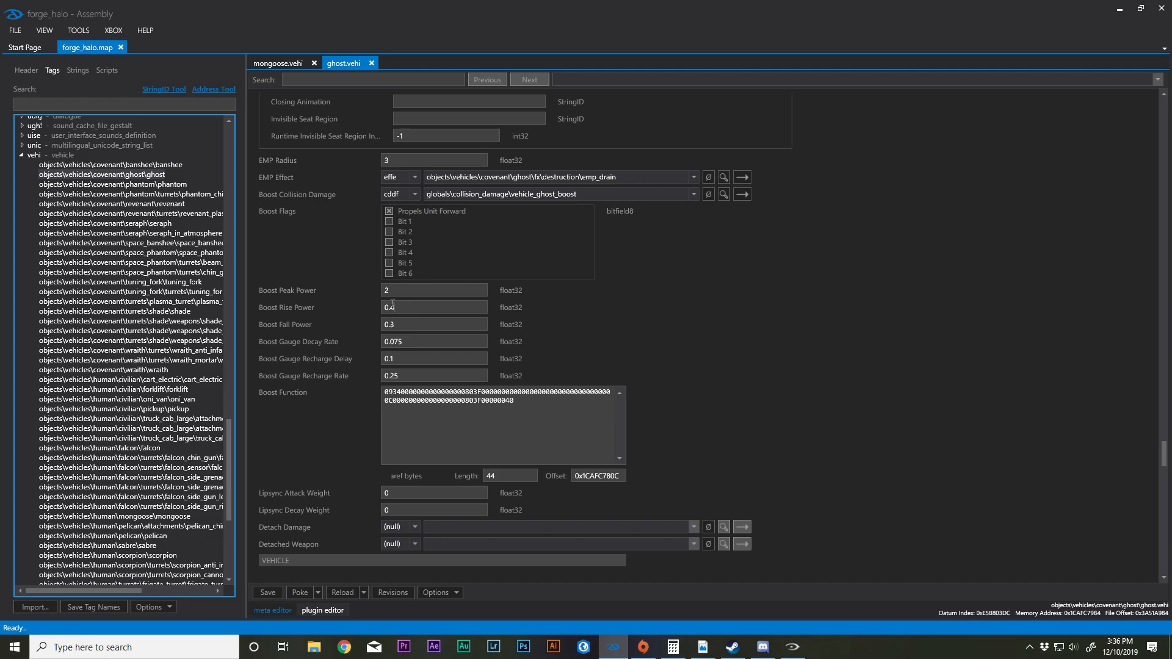
double_click(379, 290)
text(5)
click(307, 591)
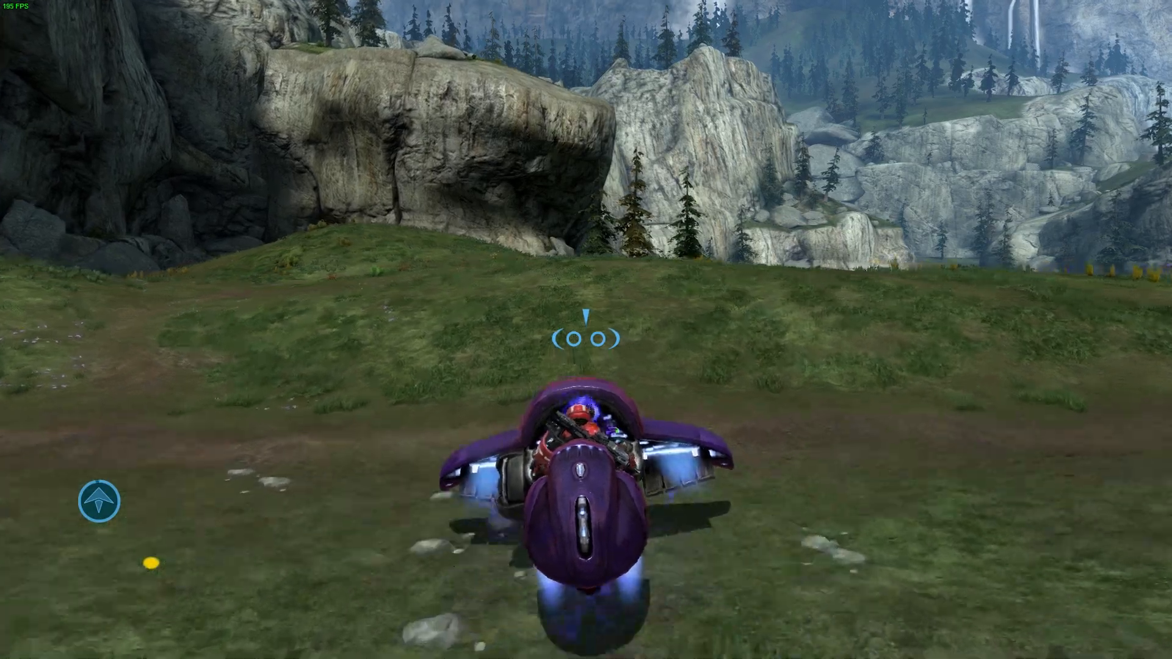
Step: Return to the game and boost the Ghost over the field toward the shore to test the stronger peak power
key(shift)
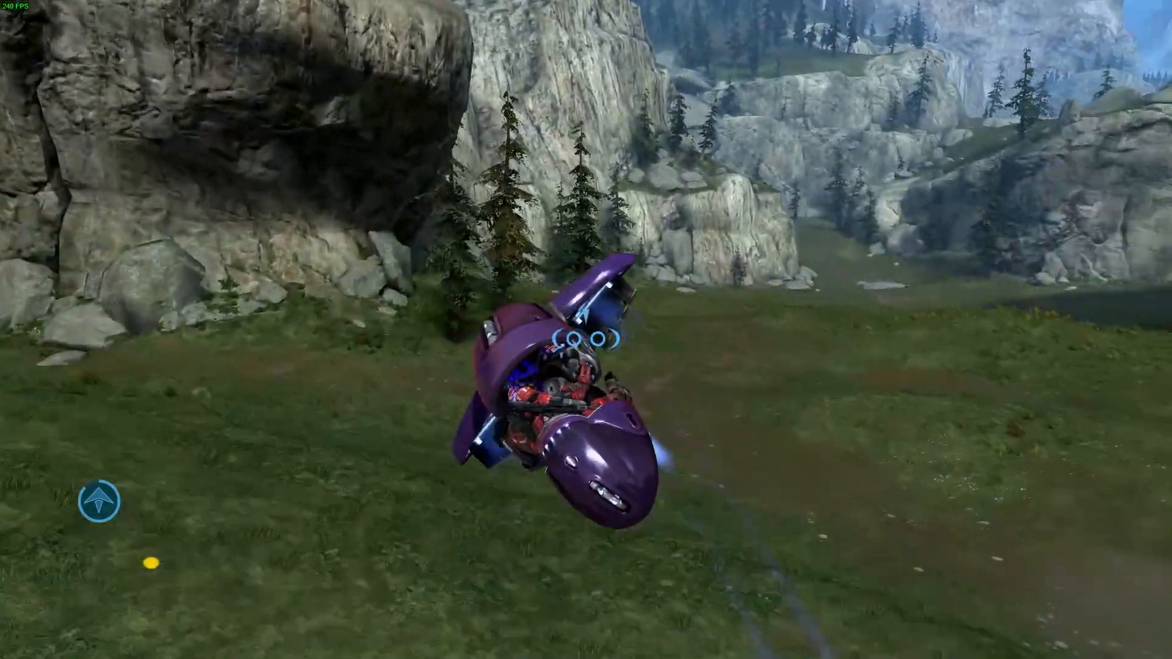
key(w)
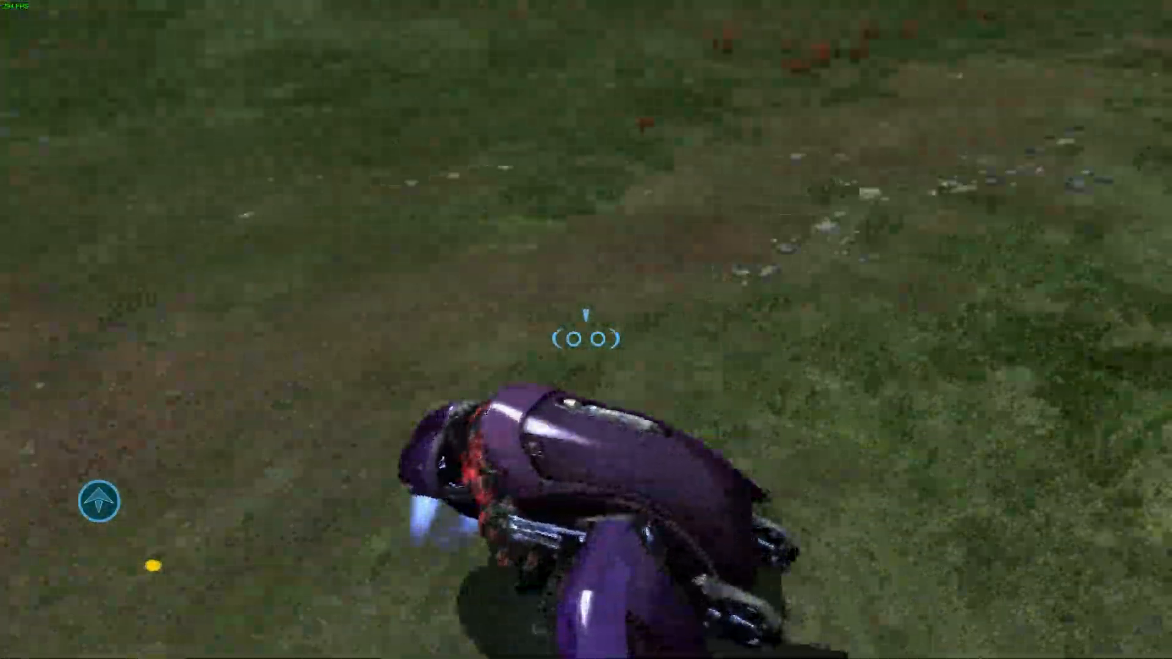
key(w)
key(w)
key(shift)
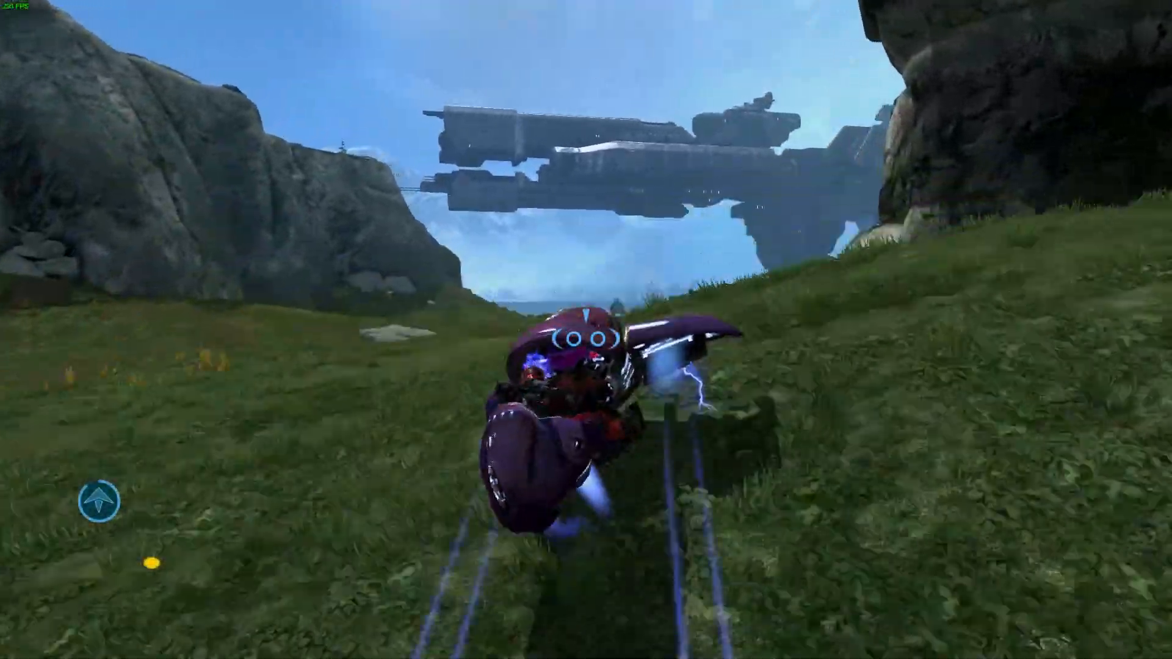
key(w)
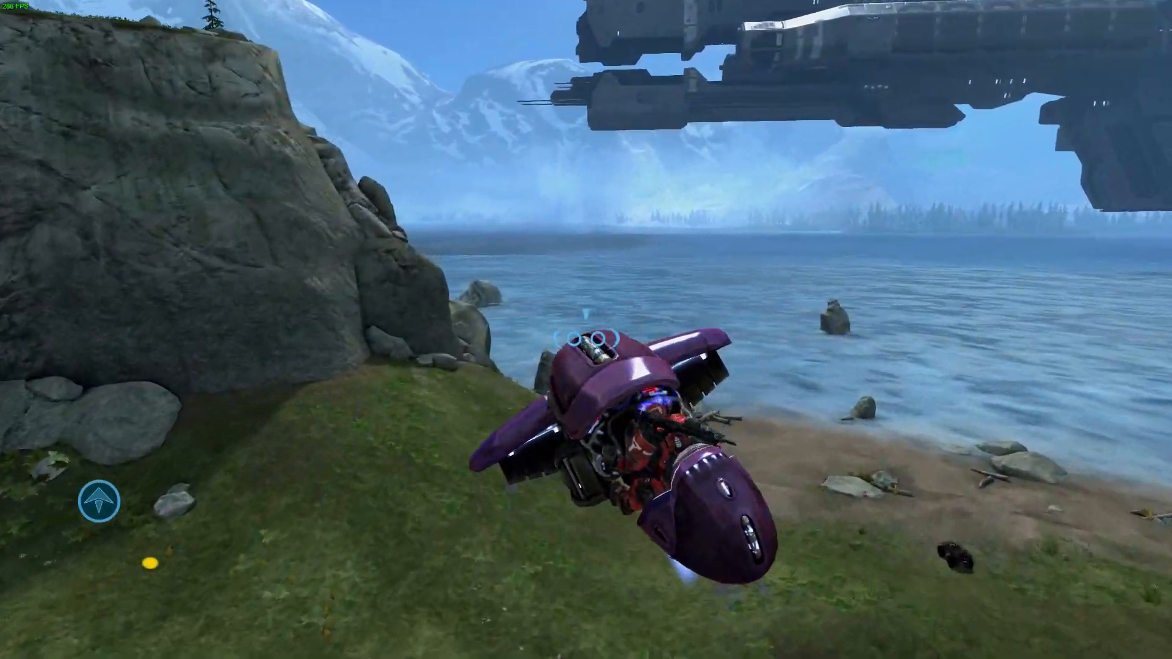
Step: Switch to Forge editing mode and open the list of placeable vehicles
key(Up)
key(x)
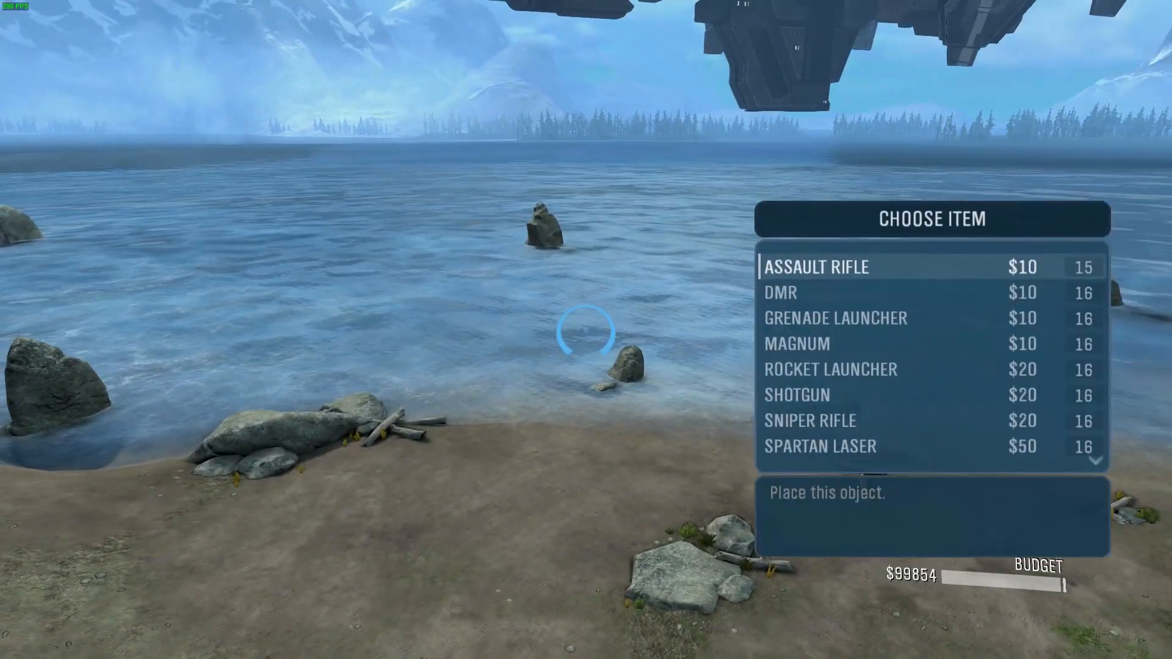
key(b)
key(Down)
key(Down)
key(Down)
key(Return)
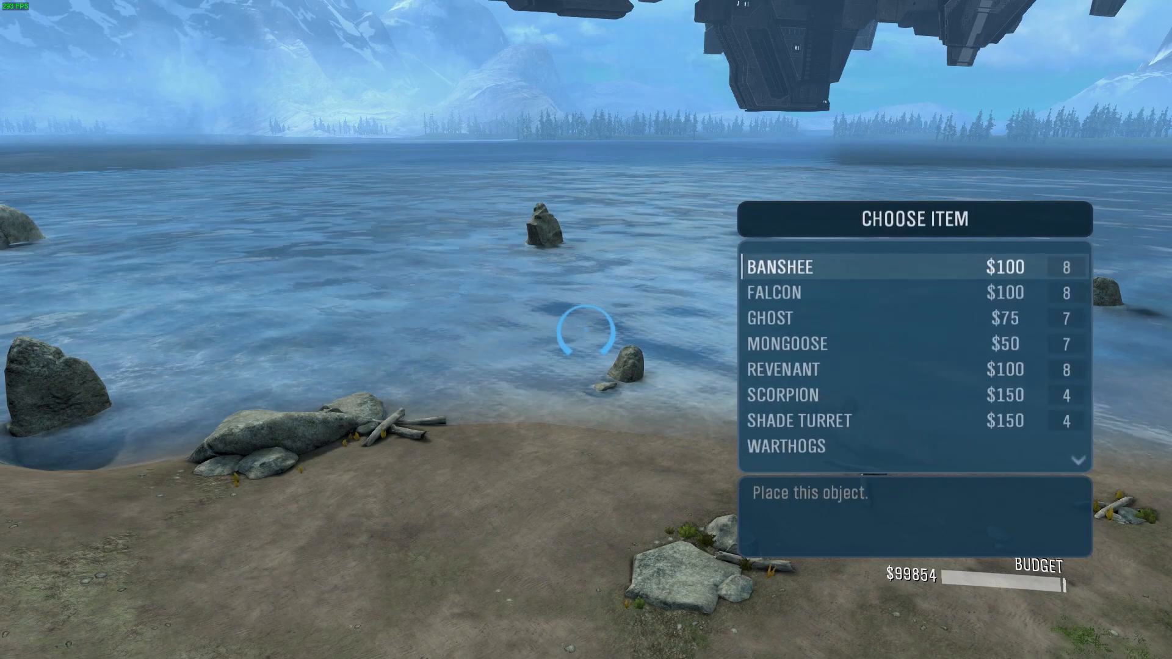
Step: Spawn a new Ghost and drop it on the dirt ground beside the grass near the shore
key(Up)
key(Down)
key(Down)
key(Down)
key(Return)
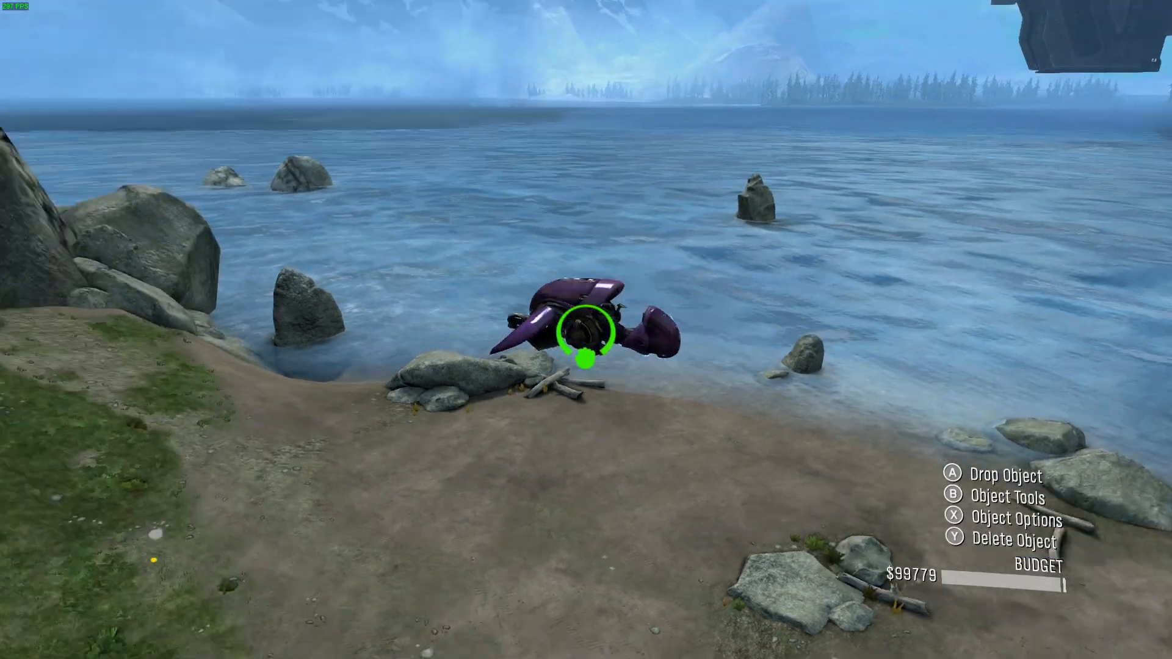
key(w)
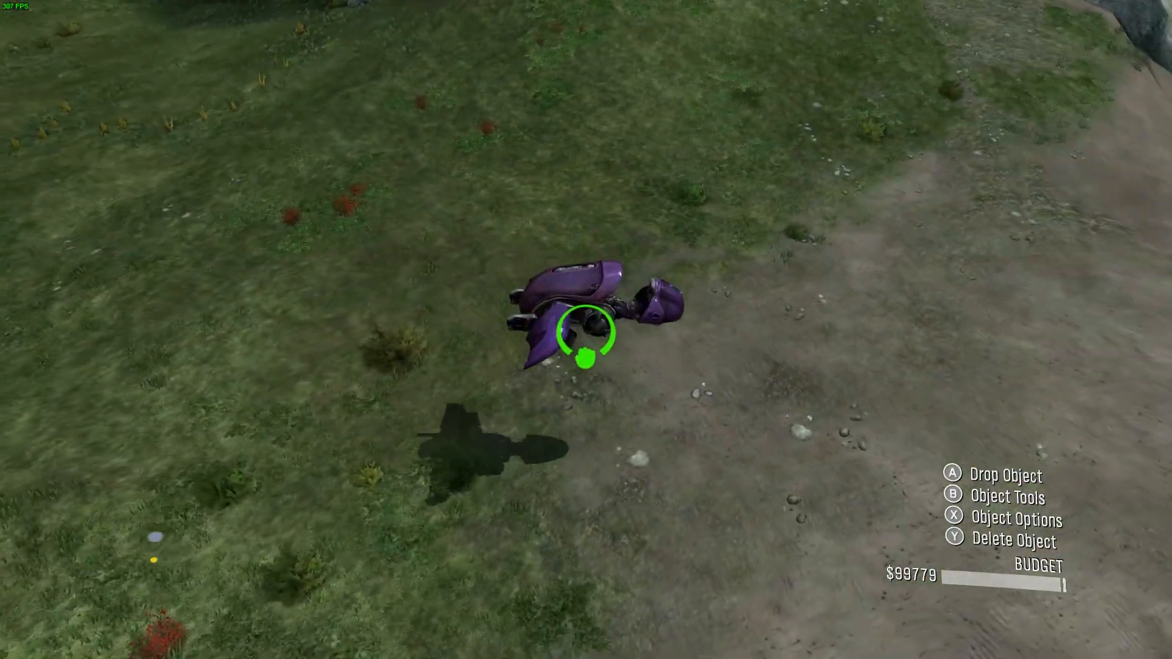
key(w)
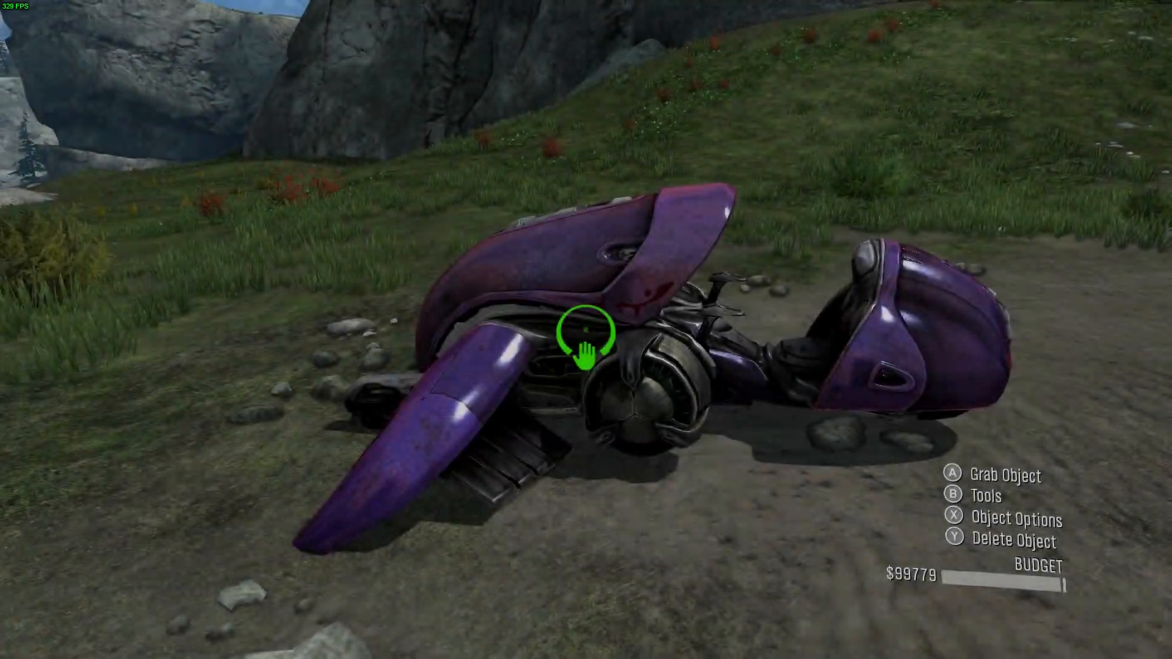
Step: Switch to Assembly, set the ghost's Boost Peak Power to 1.9 and Boost Gauge Recharge Rate to 0.2, and poke the changes
key(alt+Tab)
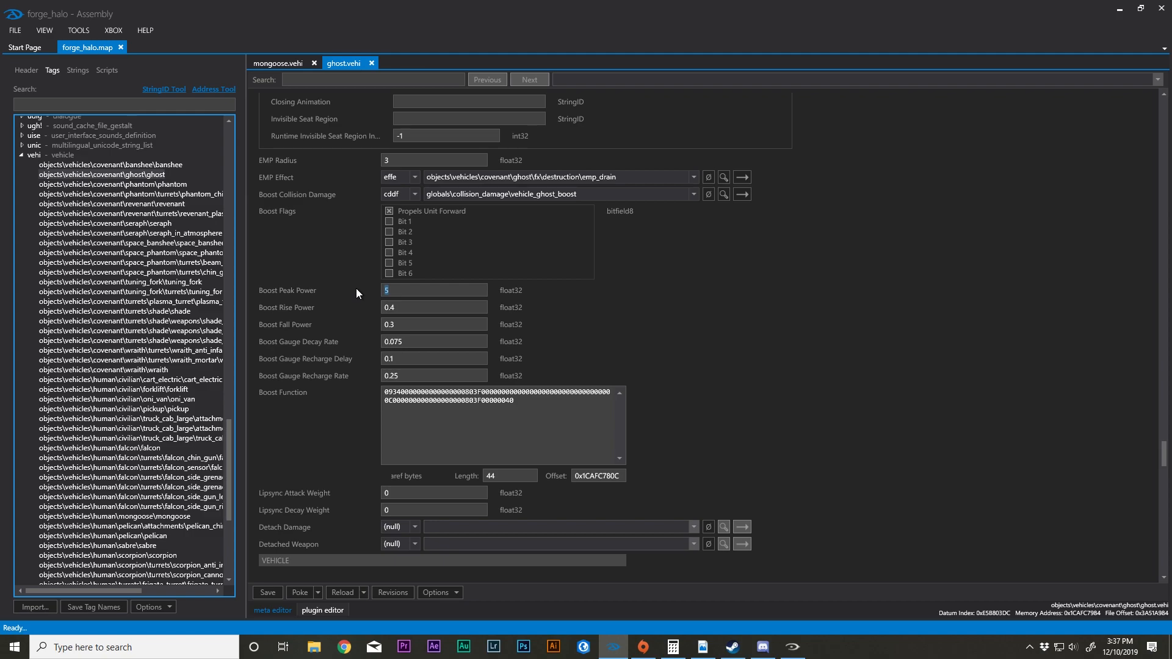
click(337, 590)
text(1.9)
text(2)
click(299, 592)
Step: In Antigravity Motion Properties, set Maximum Forward Speed to 8, Maximum Reverse Speed to 4 and Speed Acceleration to 7.5, and poke the changes
scroll(328, 500, down, 10)
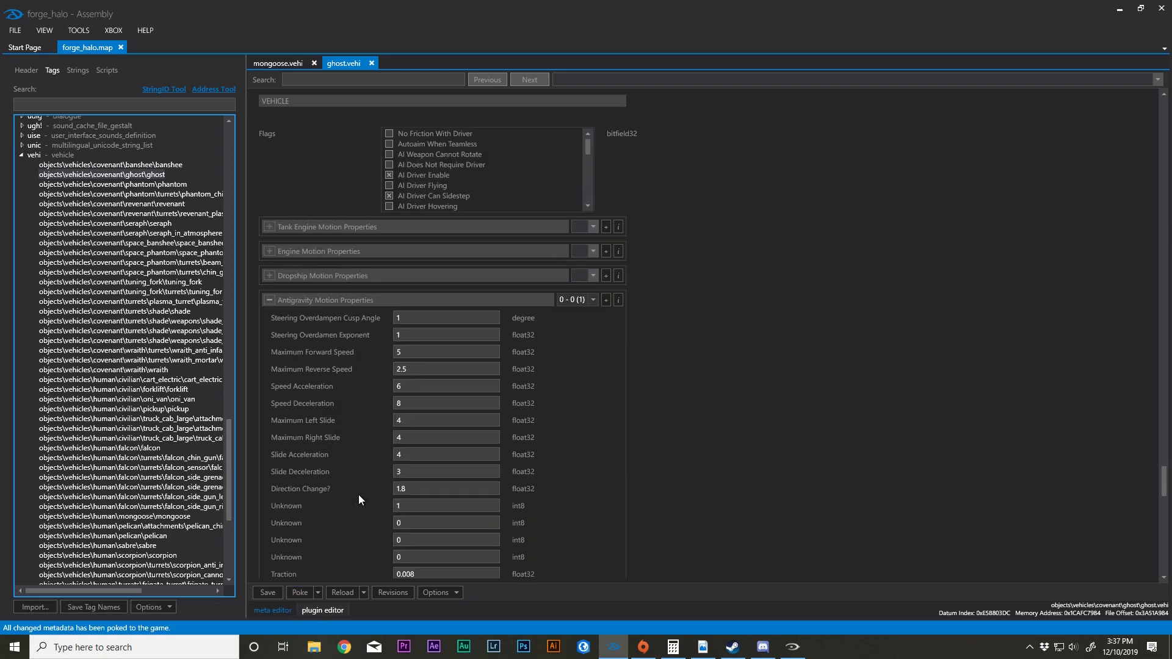
scroll(346, 502, up, 5)
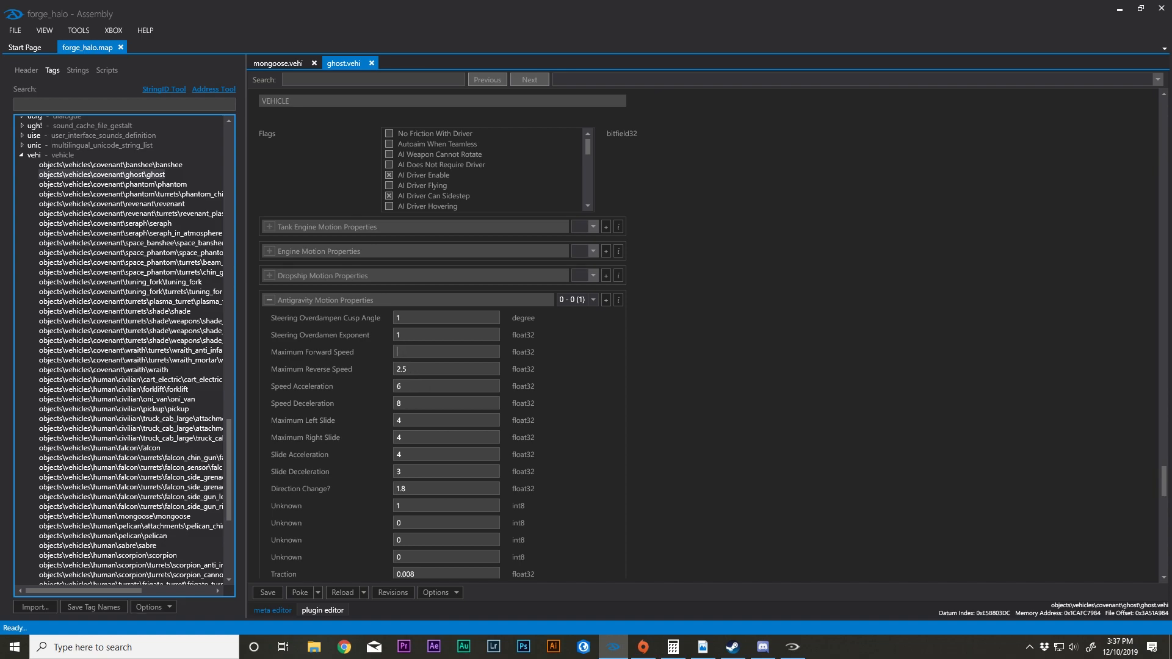
key(Tab)
text(4)
click(300, 592)
Step: Return to the game, board the new Ghost and drive it across the field and up the rocky hill to test its speed
click(792, 648)
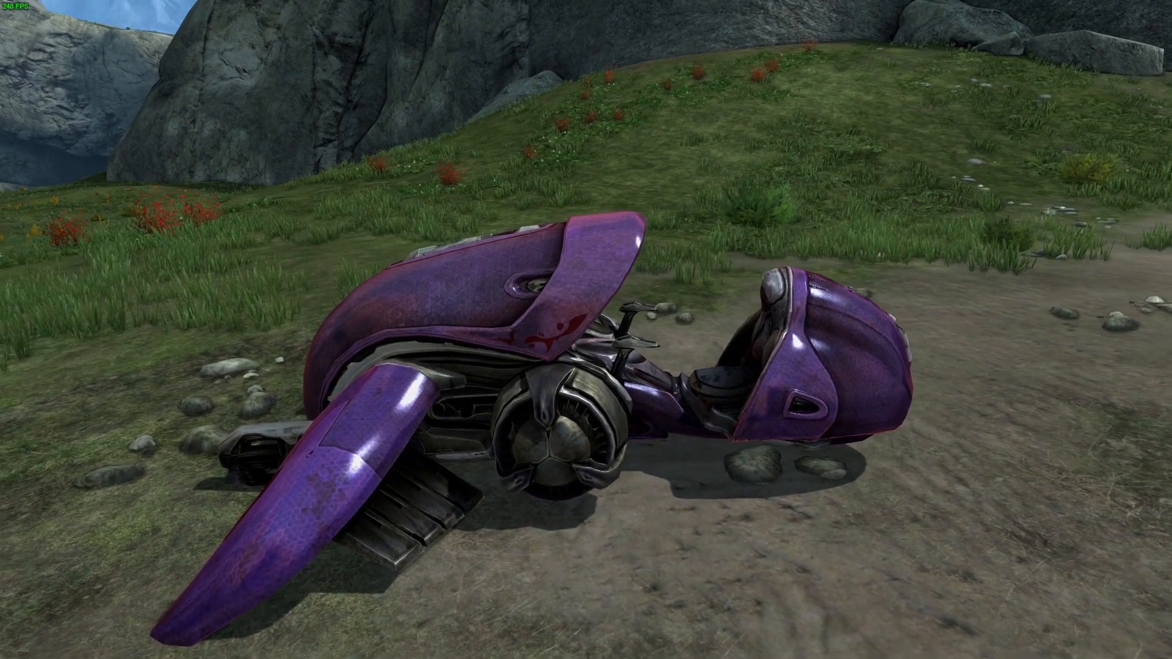
key(e)
key(w)
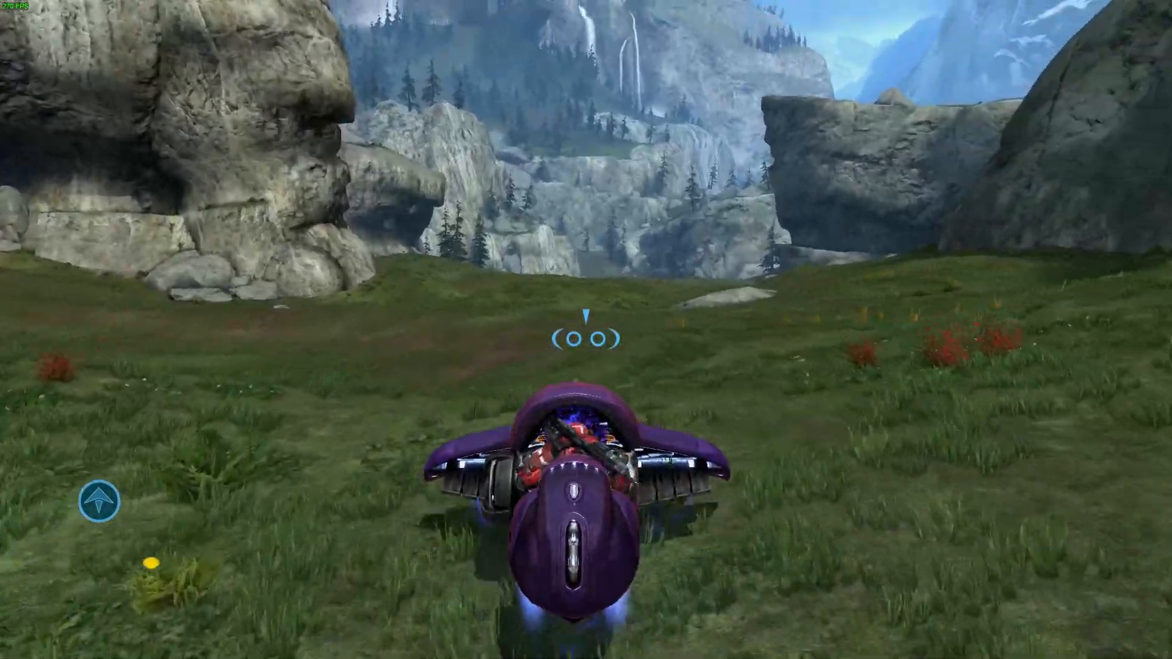
key(w)
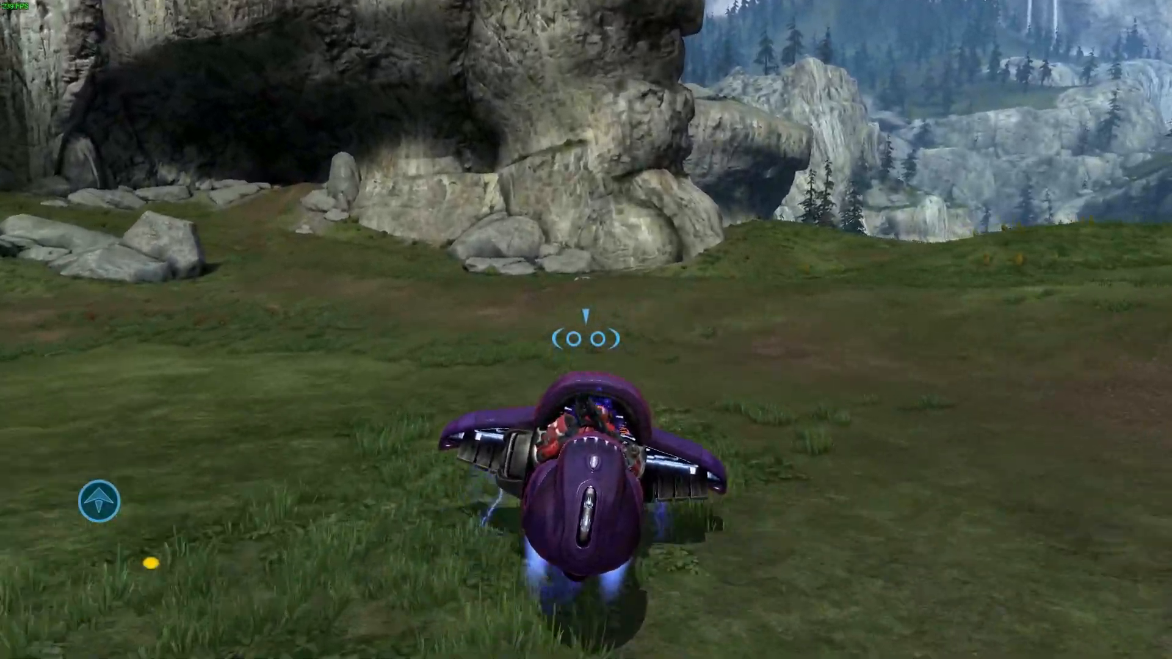
key(w)
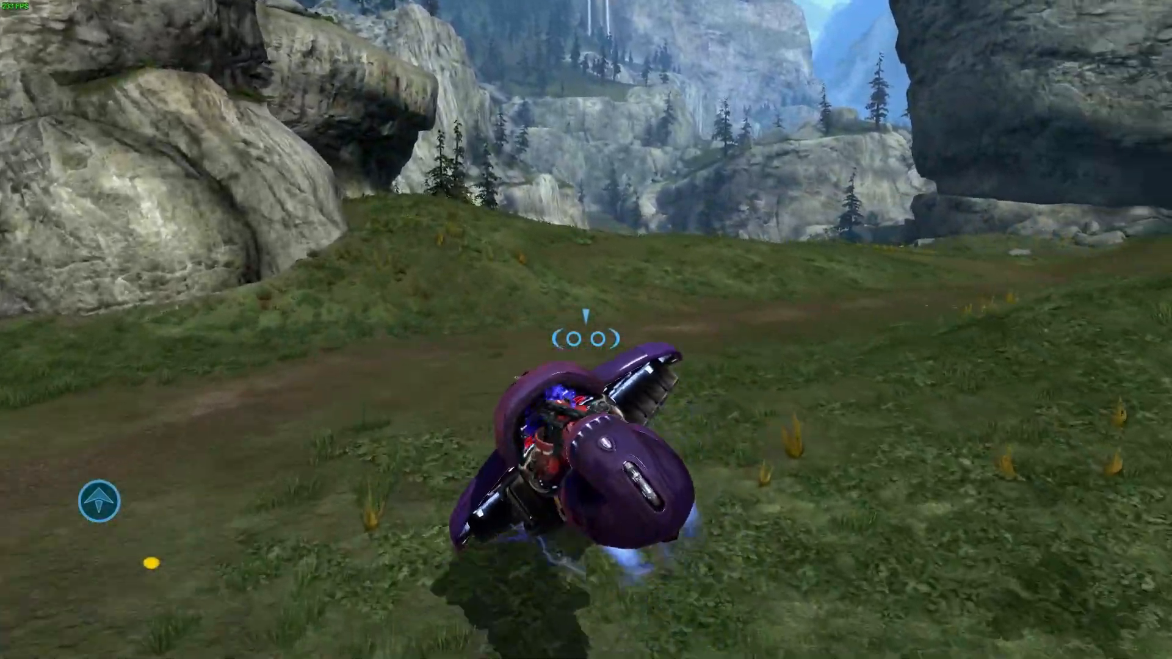
key(w)
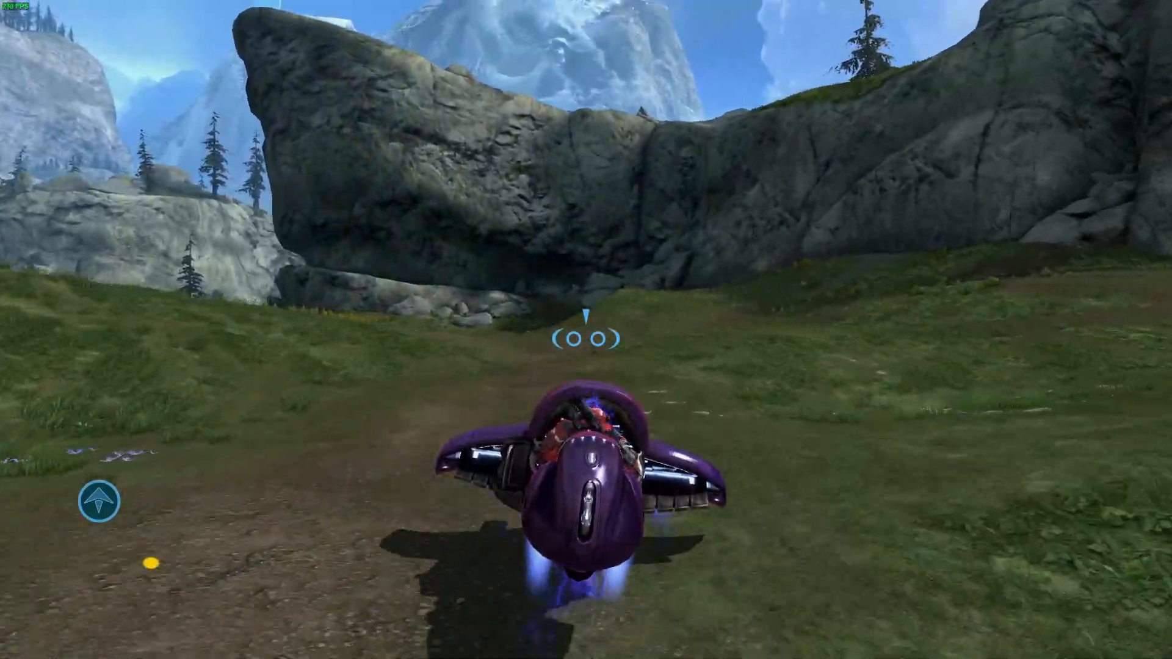
key(w)
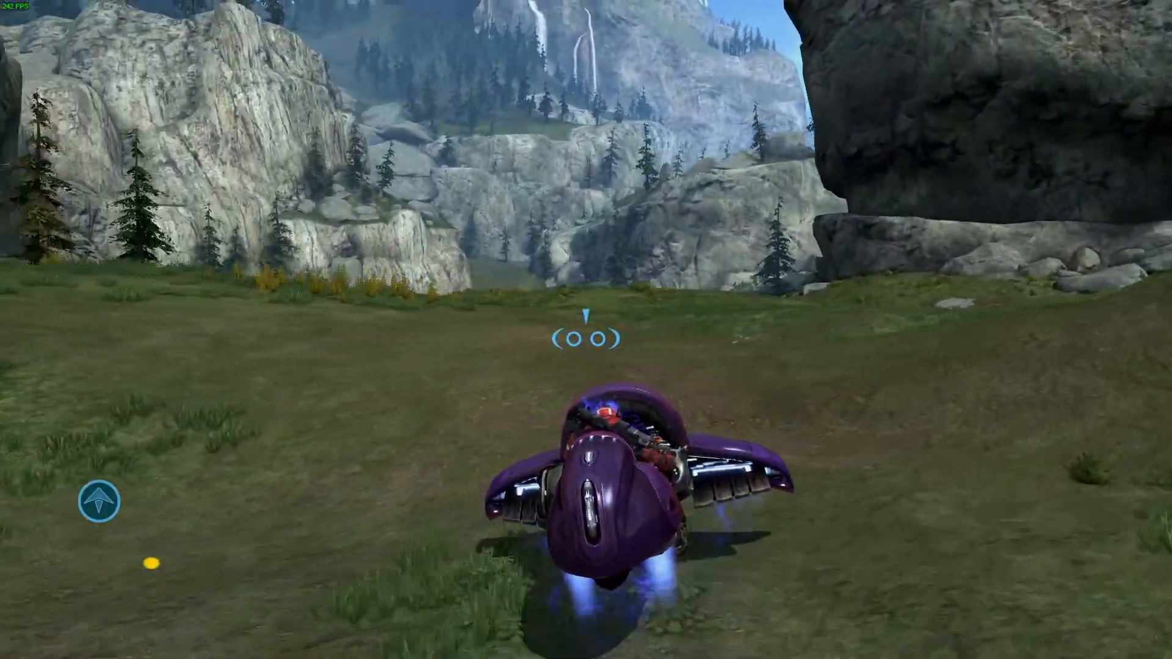
key(w)
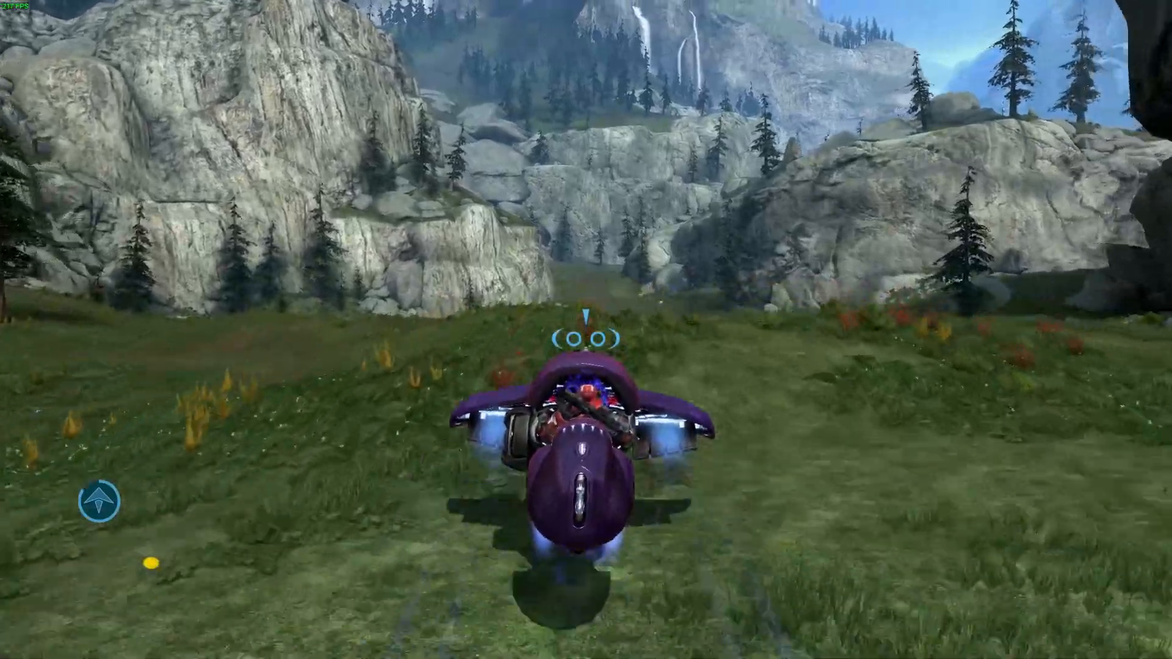
key(w)
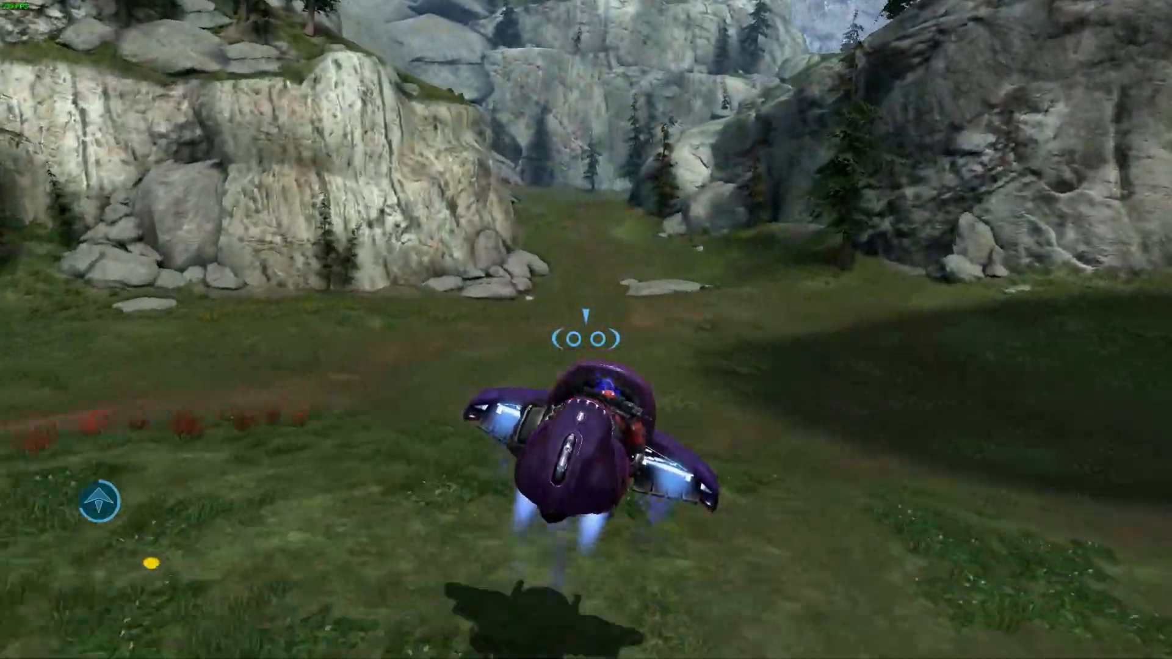
key(w)
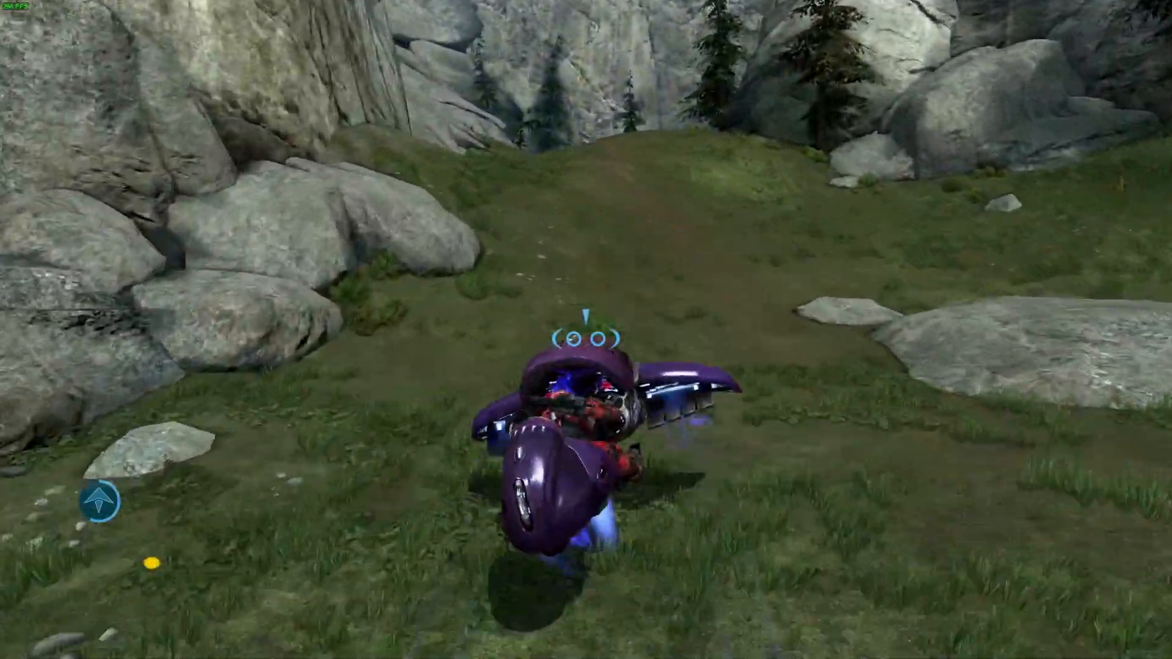
key(w)
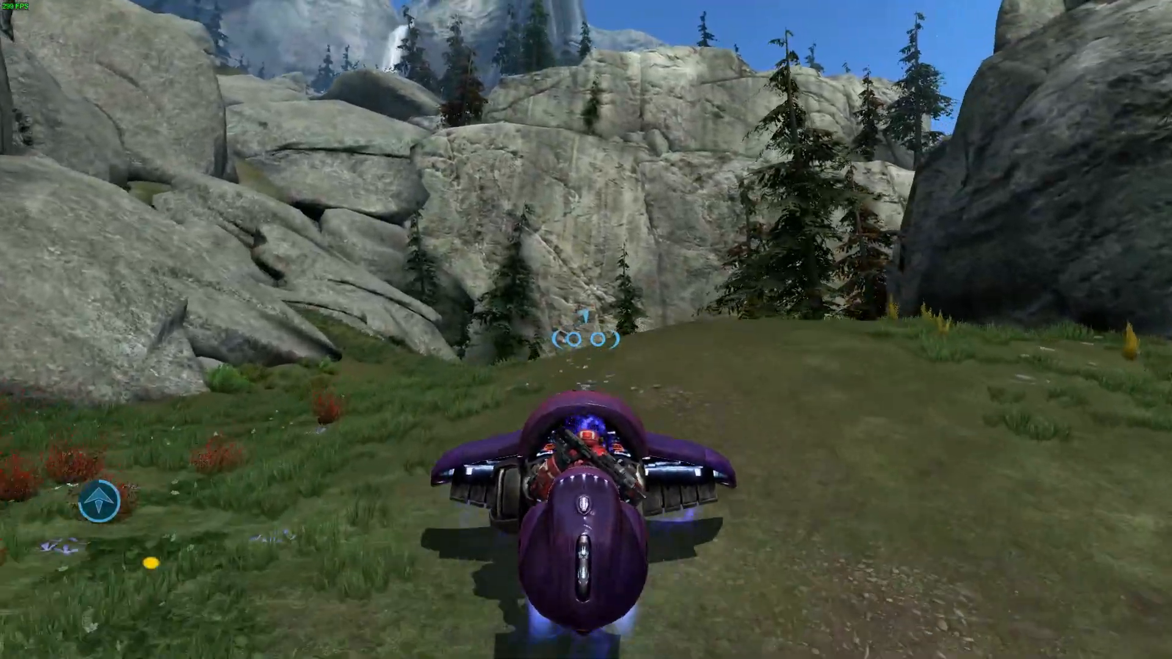
key(w)
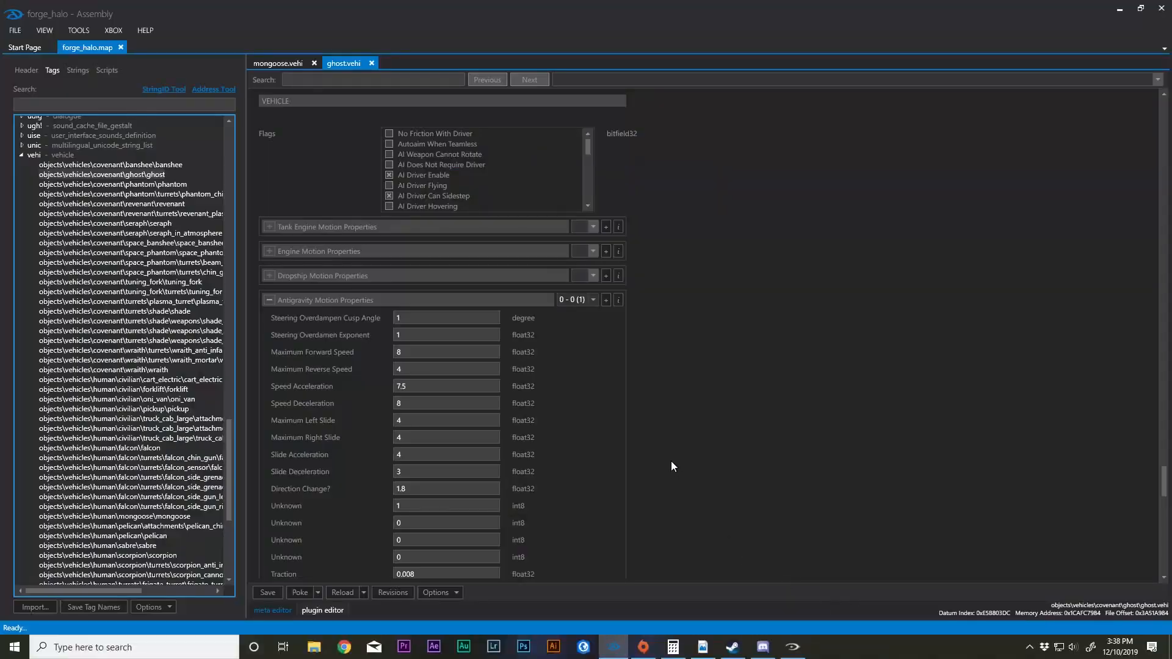
Step: In Assembly, set the ghost's Boost Fall Power to 4, change its Boost Gauge Decay Rate, and poke the changes
scroll(720, 464, up, 15)
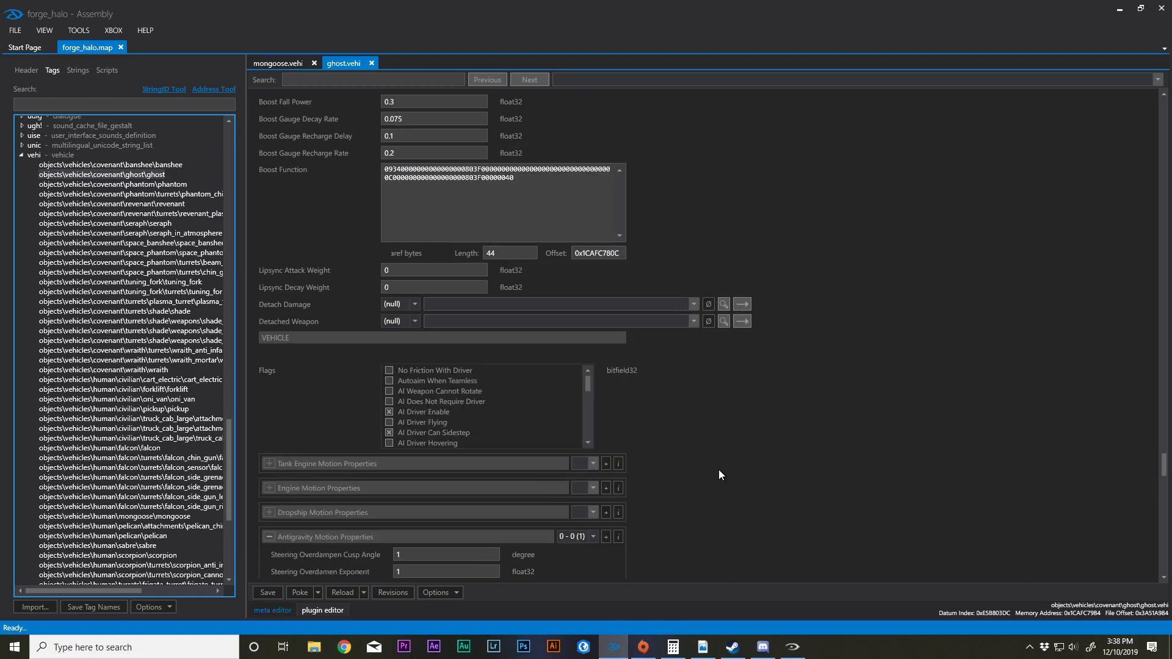
double_click(410, 340)
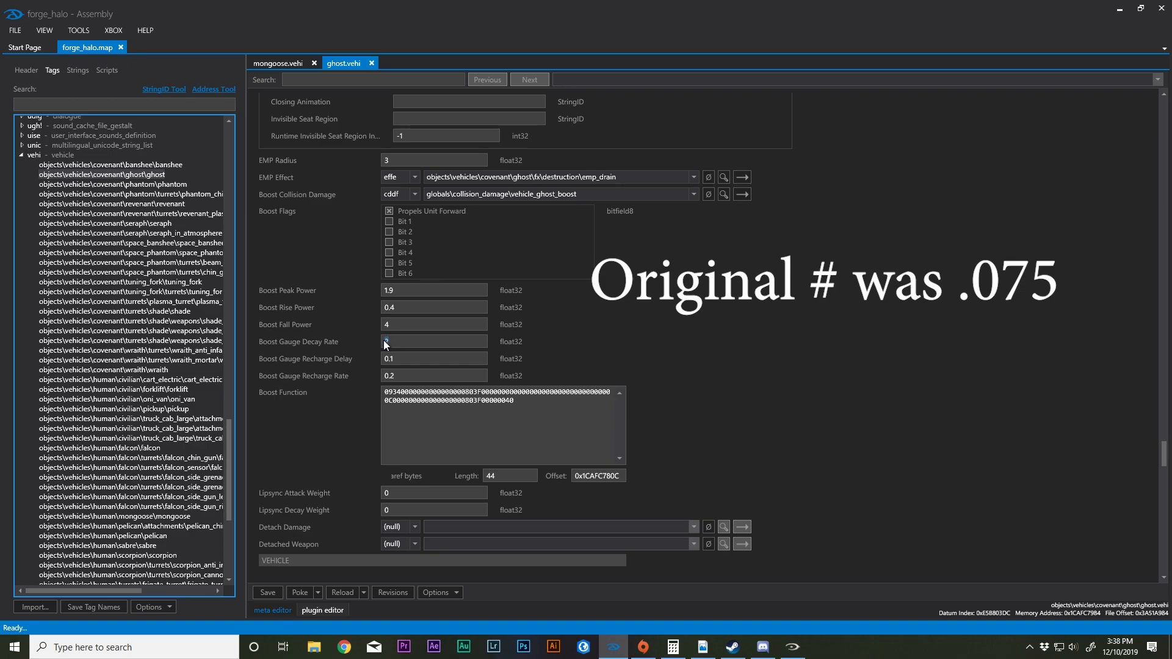
click(304, 591)
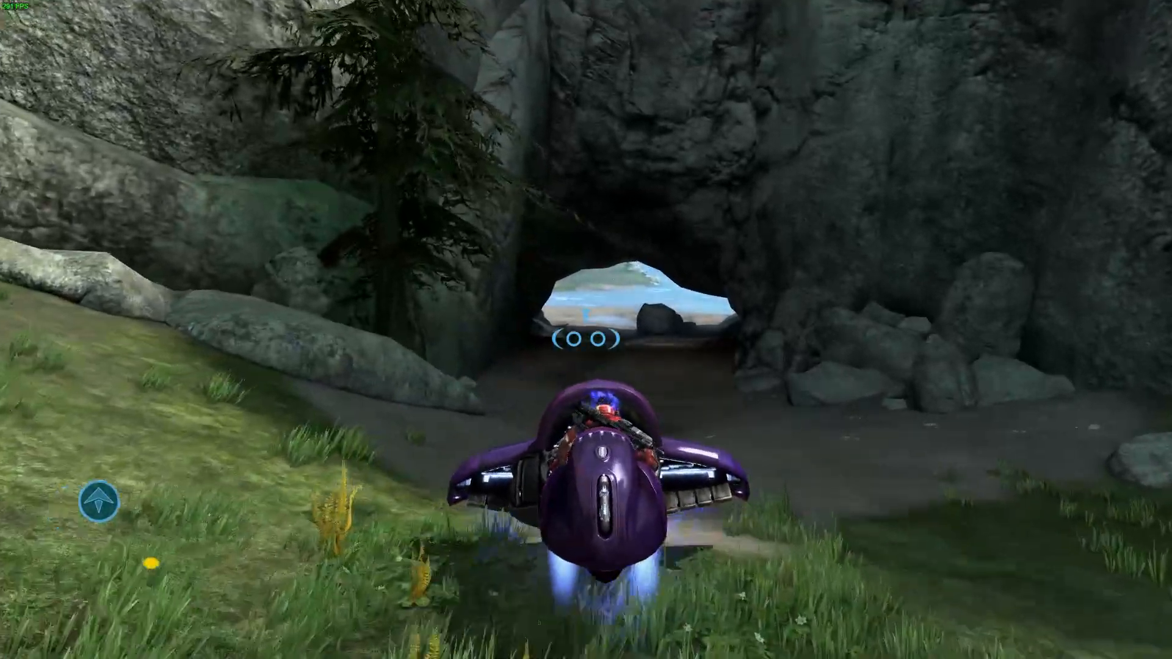
Step: Drive the Ghost with boost through the cave to the beach, turn around and drive back out to the grass
key(shift)
key(w)
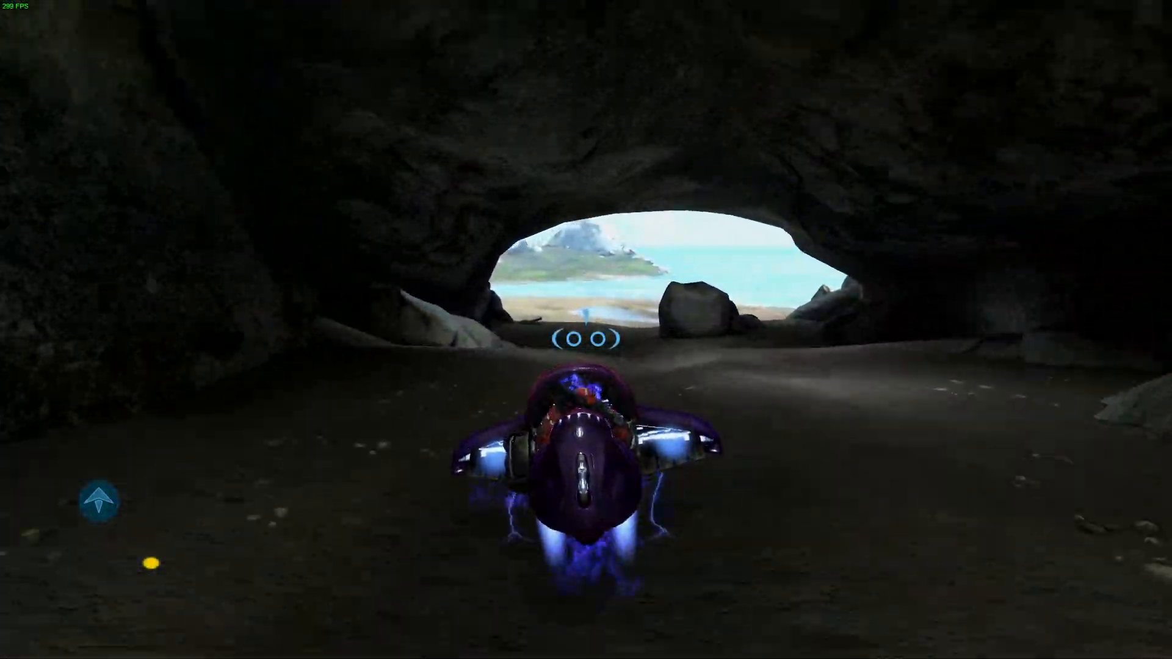
key(w)
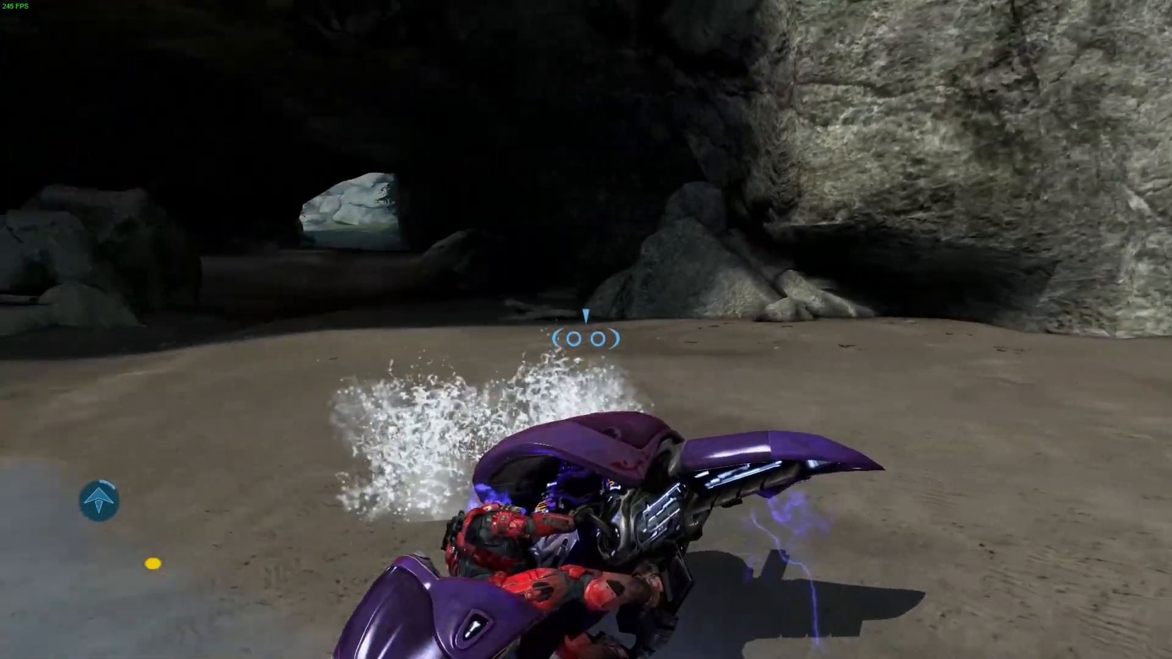
key(w)
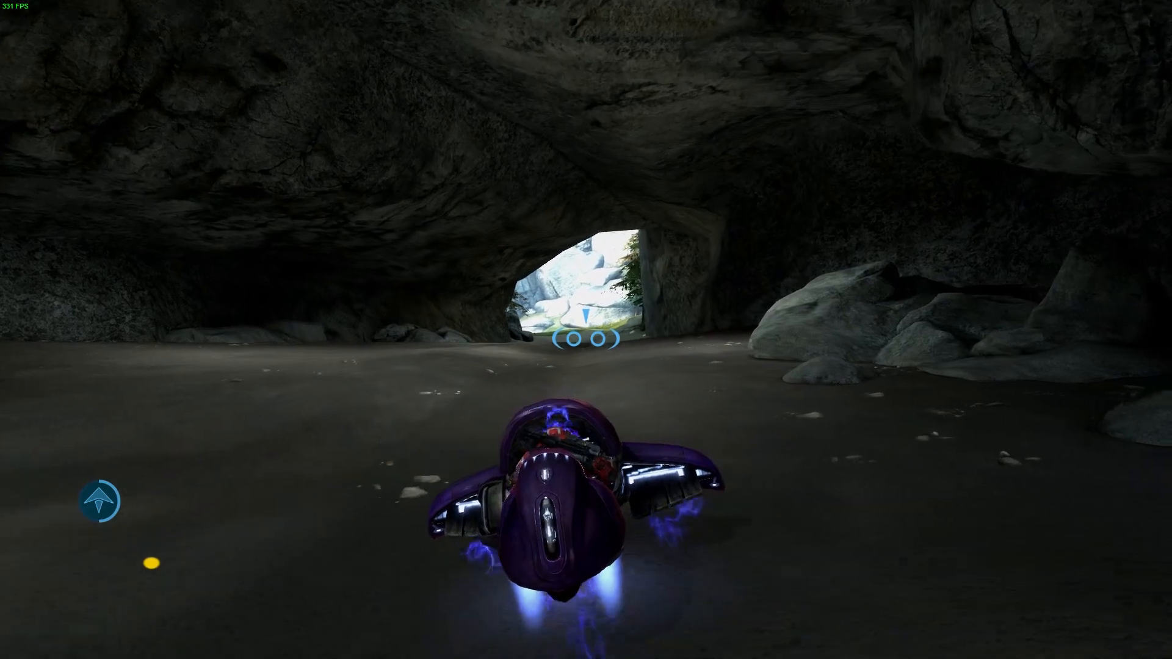
key(w)
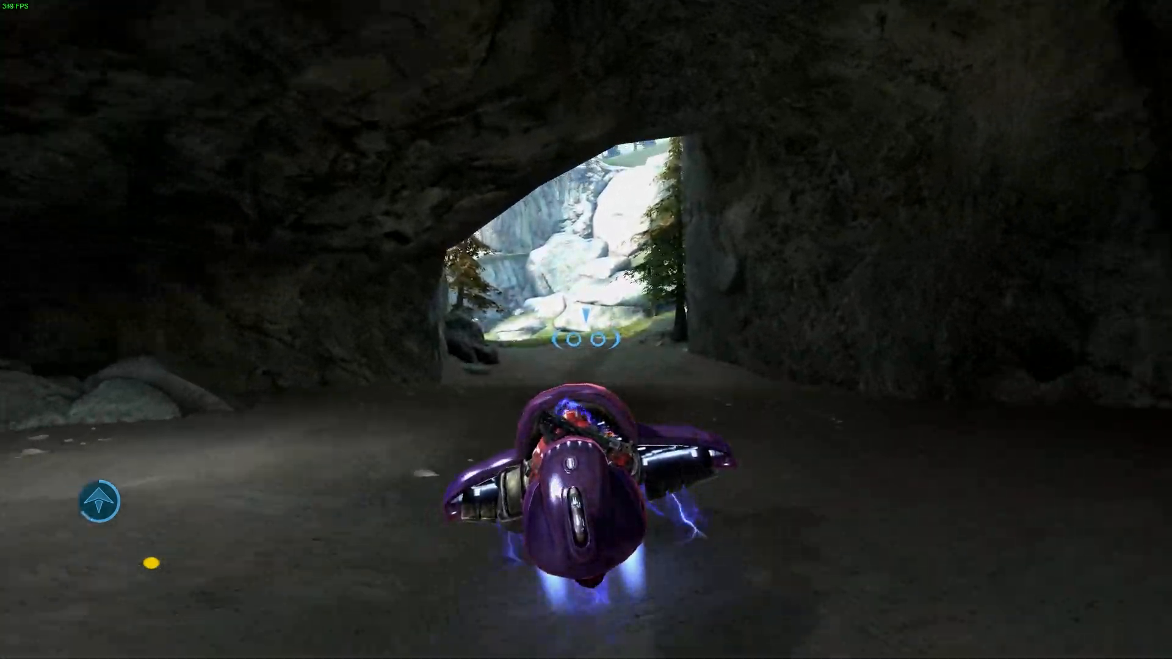
key(w)
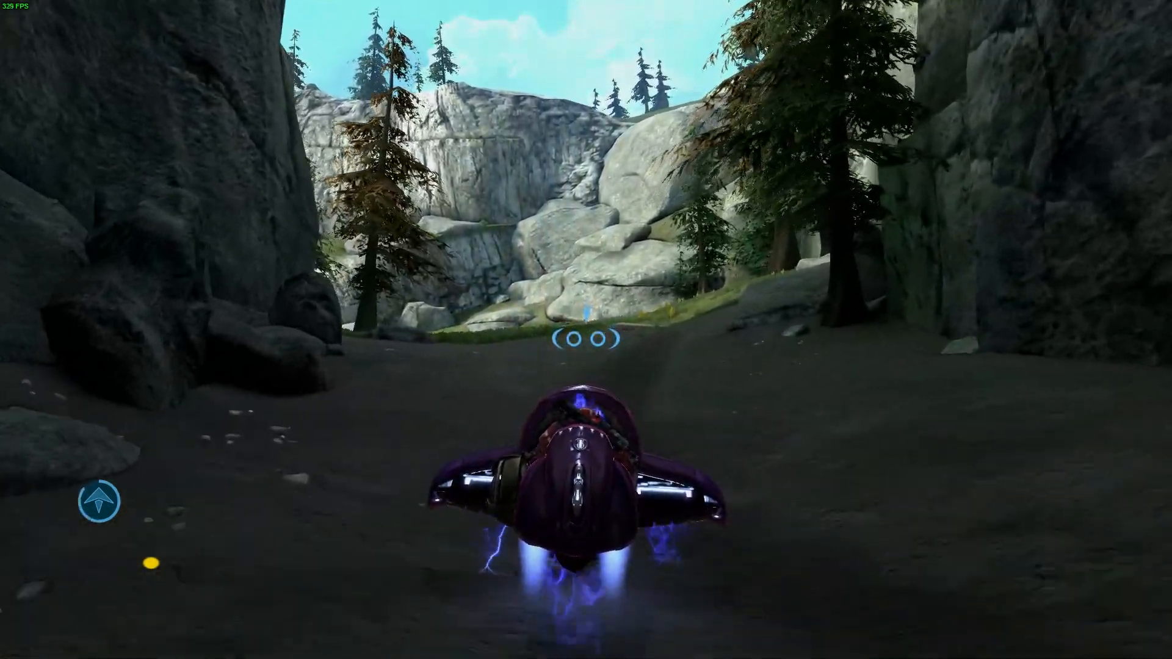
key(w)
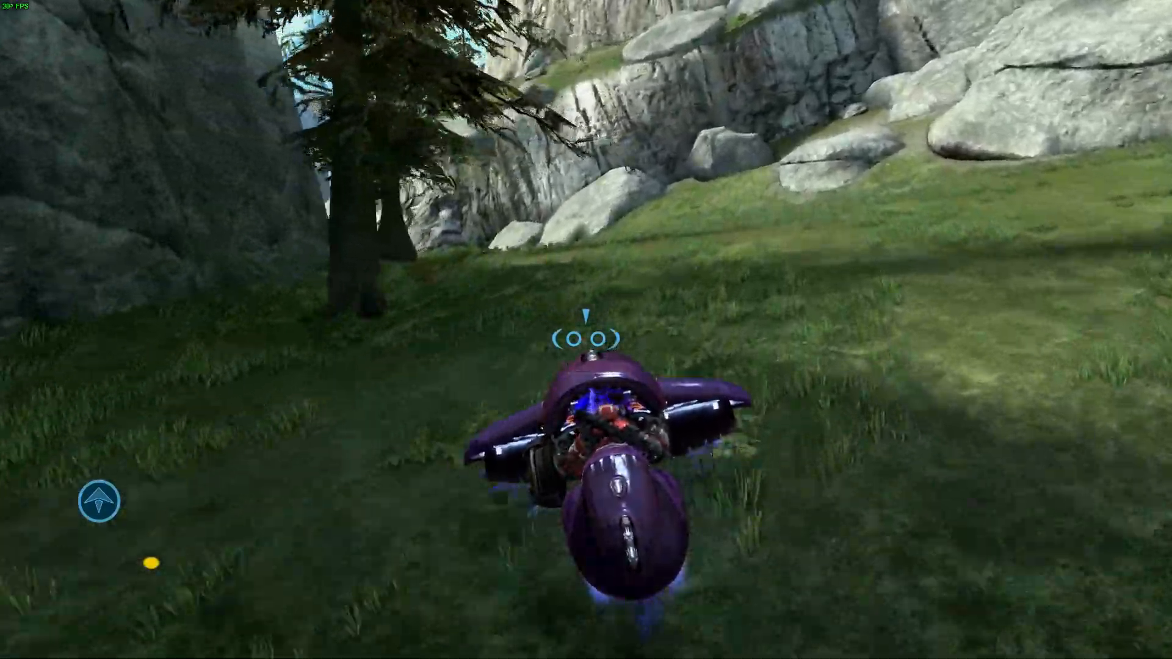
Step: Drive the Ghost down the valley and over the grassy hills toward the warship to test its boost
key(w)
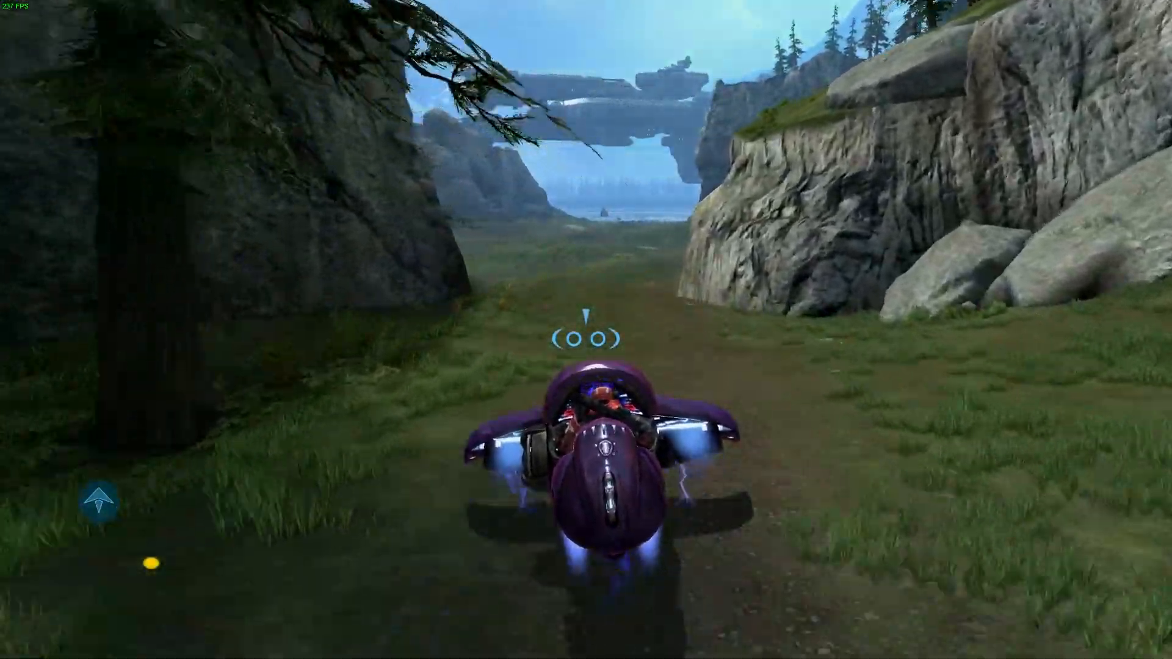
key(w)
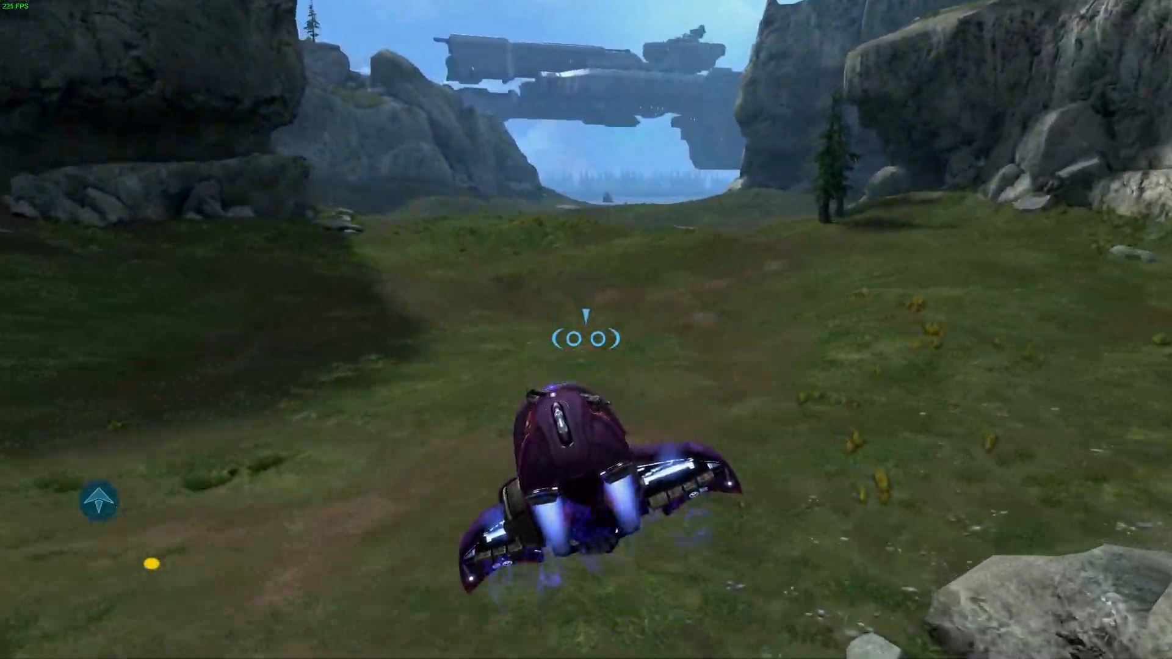
key(w)
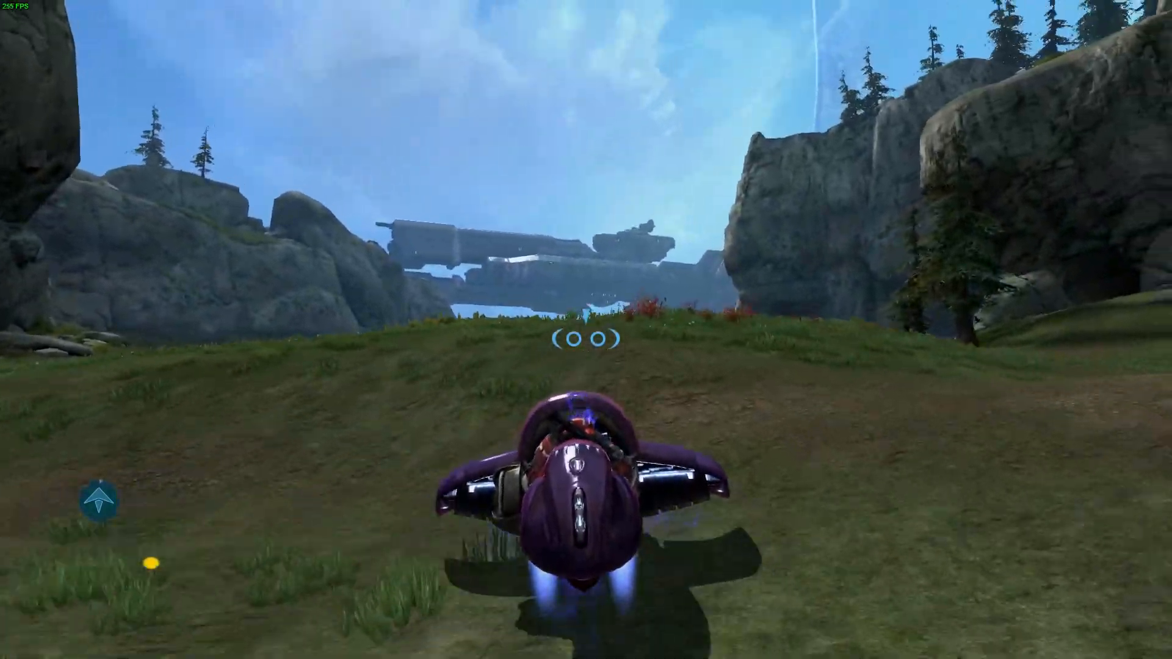
key(w)
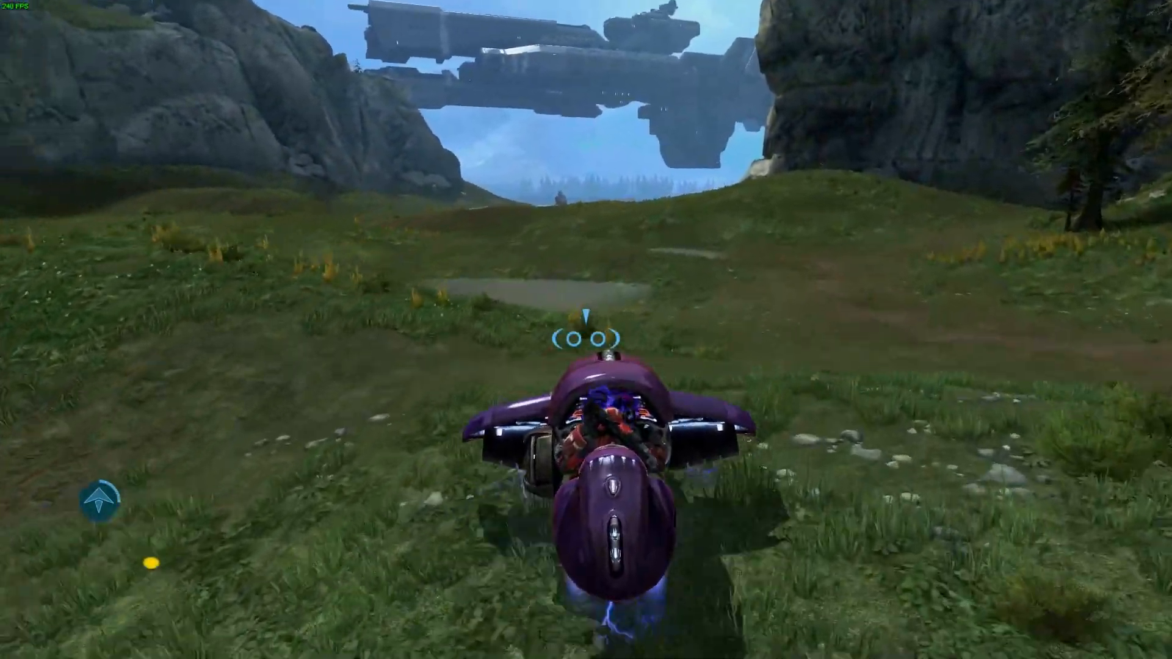
key(w)
key(w)
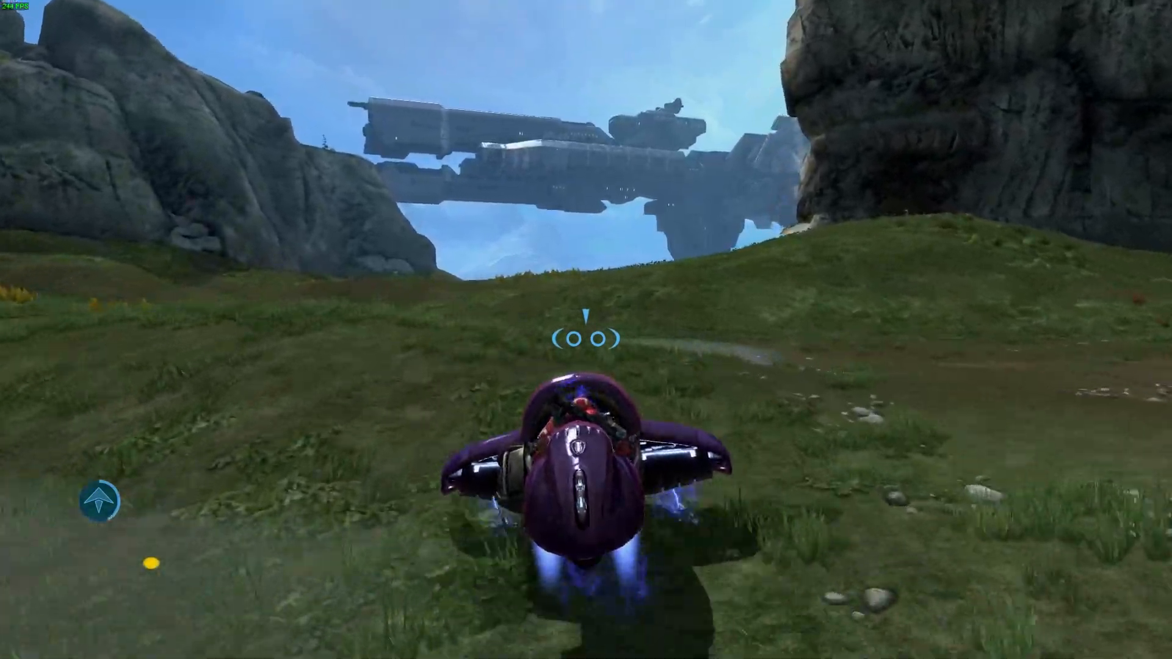
key(w)
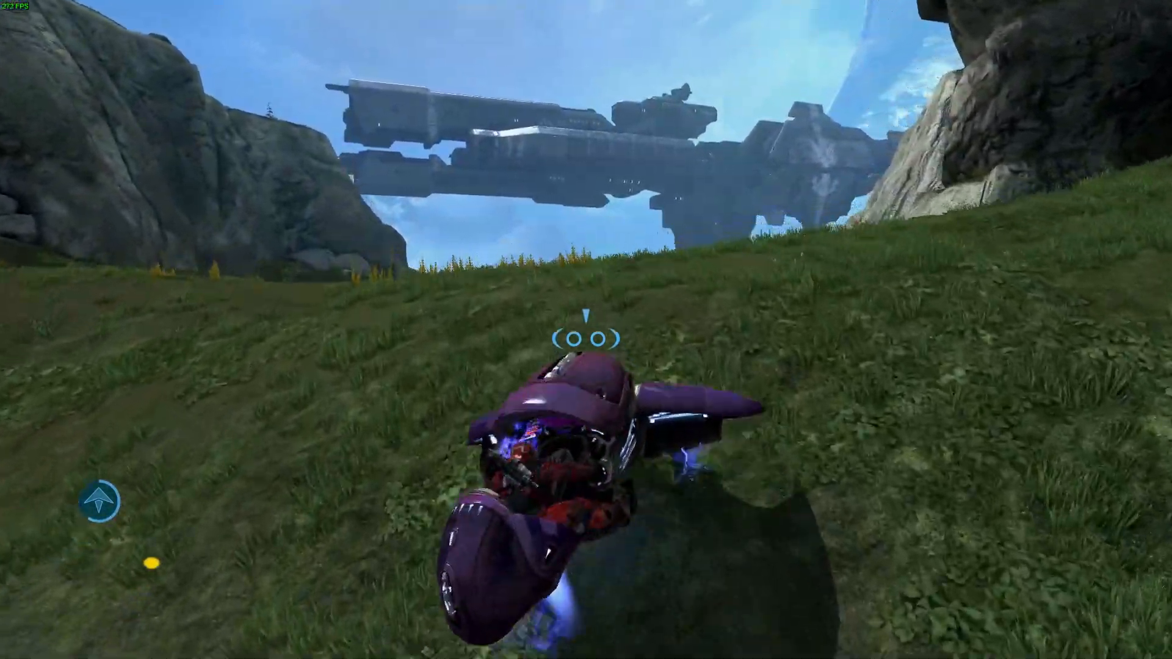
key(w)
key(w)
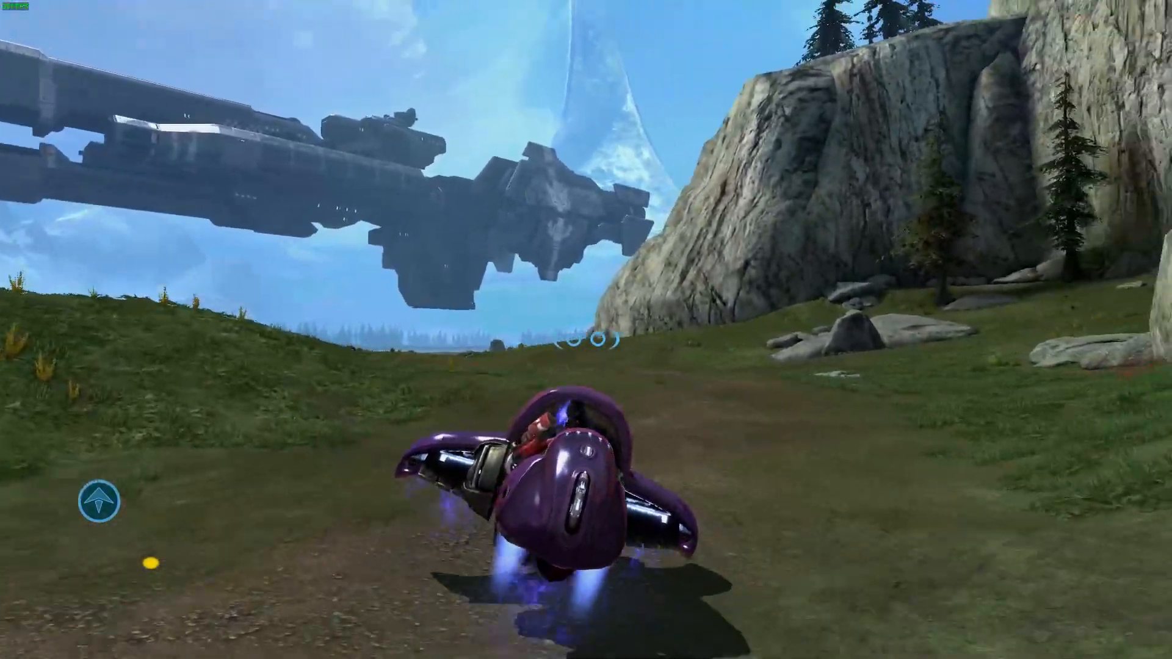
Step: Circle the Ghost on the open field and drive it back toward the cliffs, testing how the boost falls off
key(w)
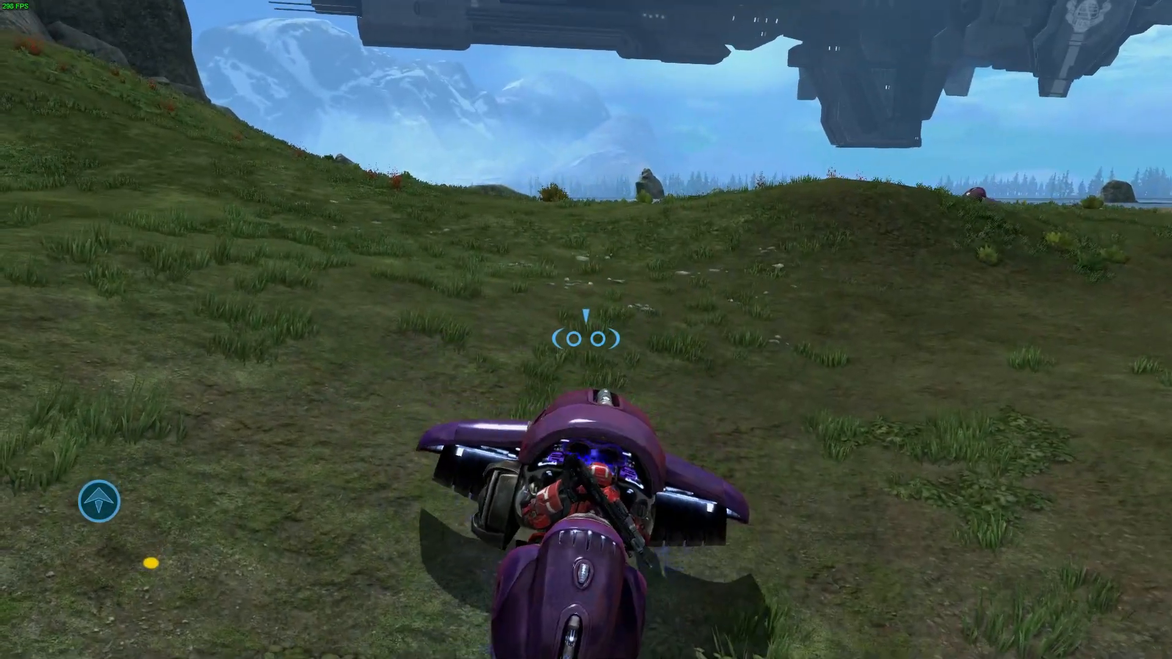
key(w)
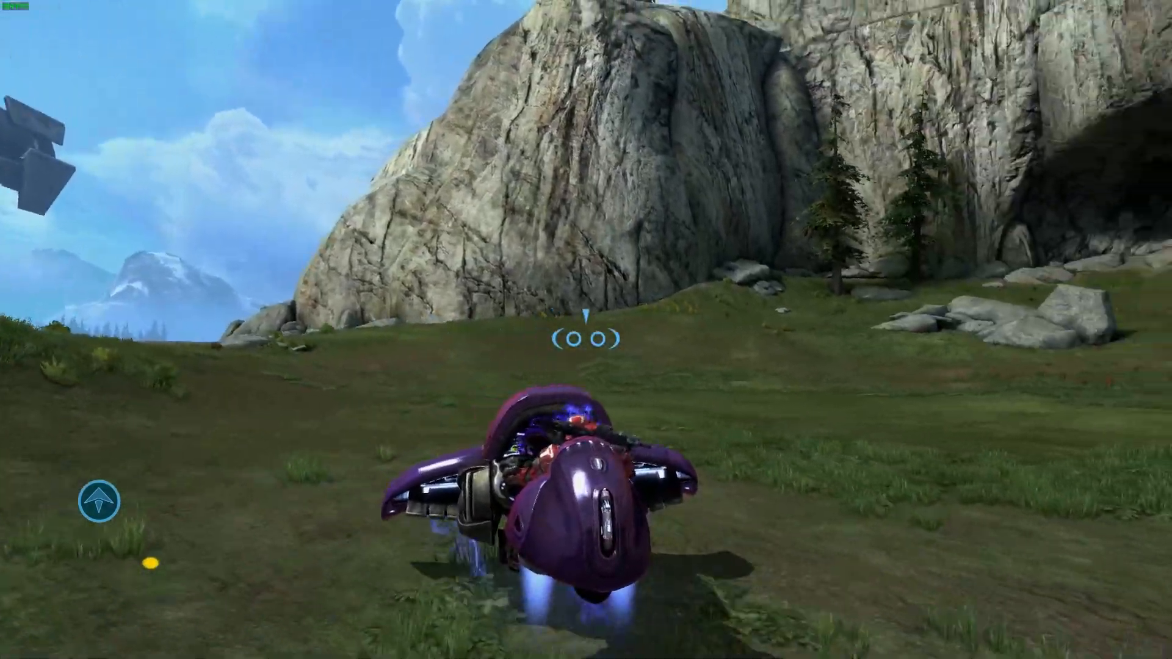
key(w)
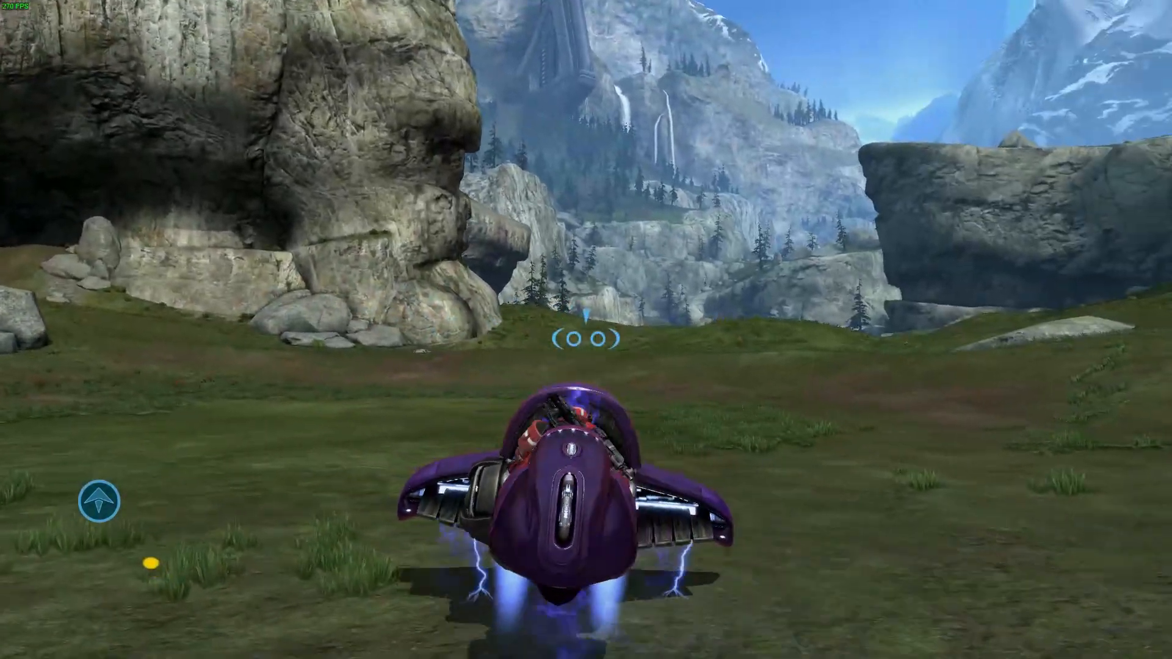
key(w)
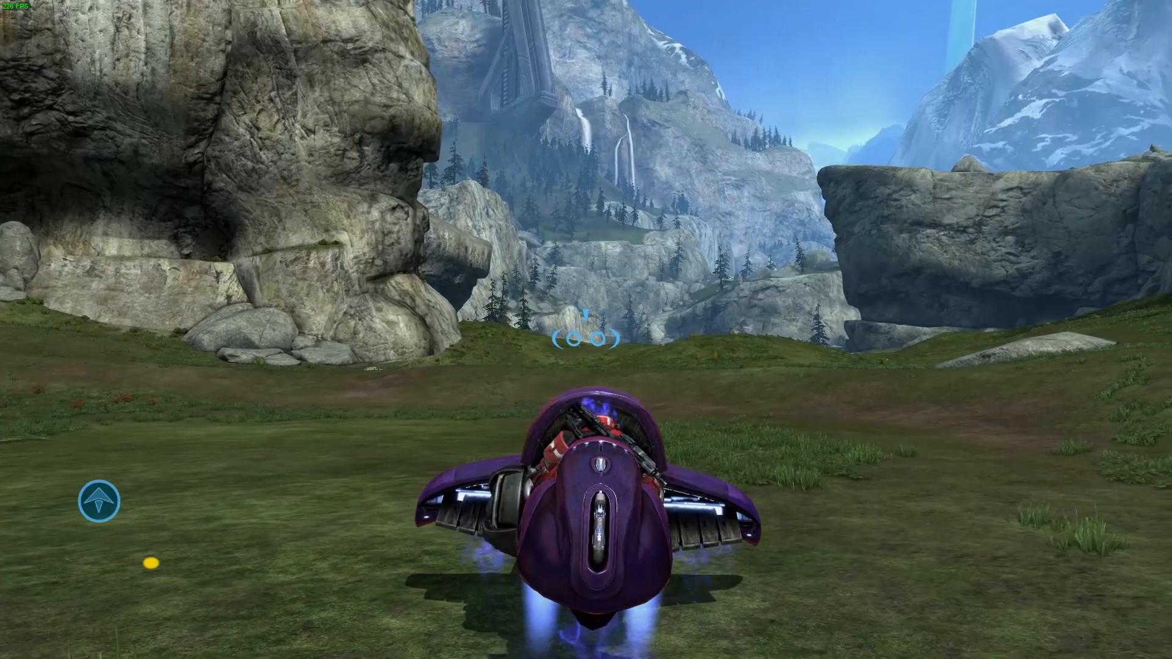
key(w)
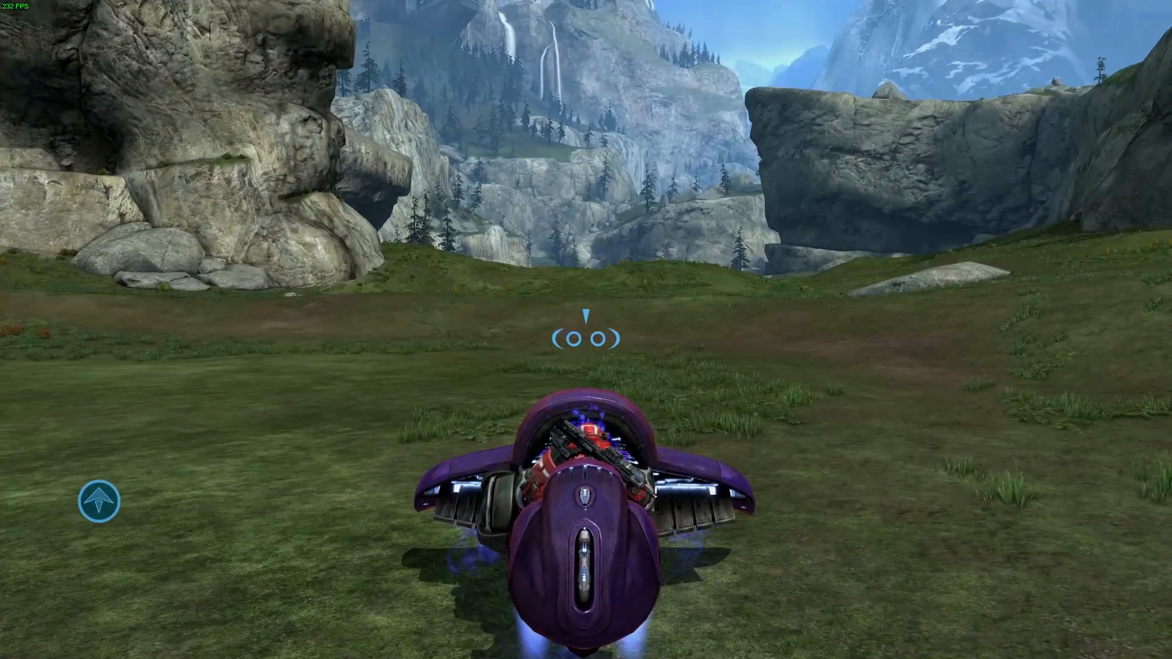
Step: Leave the Ghost, switch to Forge editing mode and fly toward the shoreline
key(Up)
key(y)
key(b)
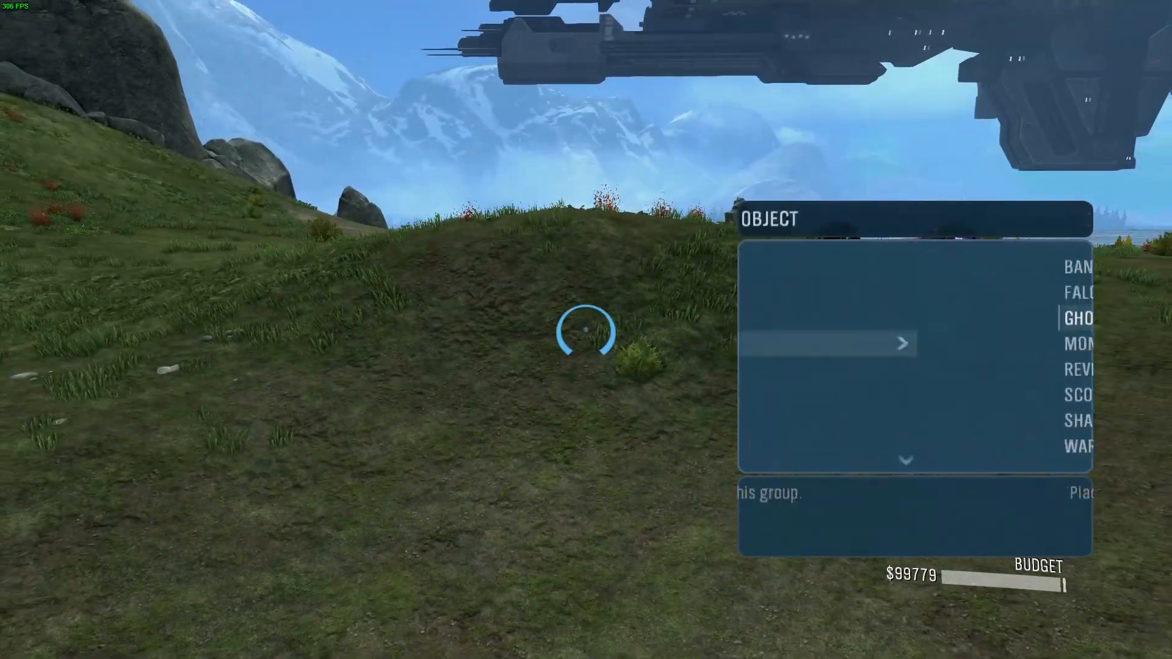
key(b)
key(w)
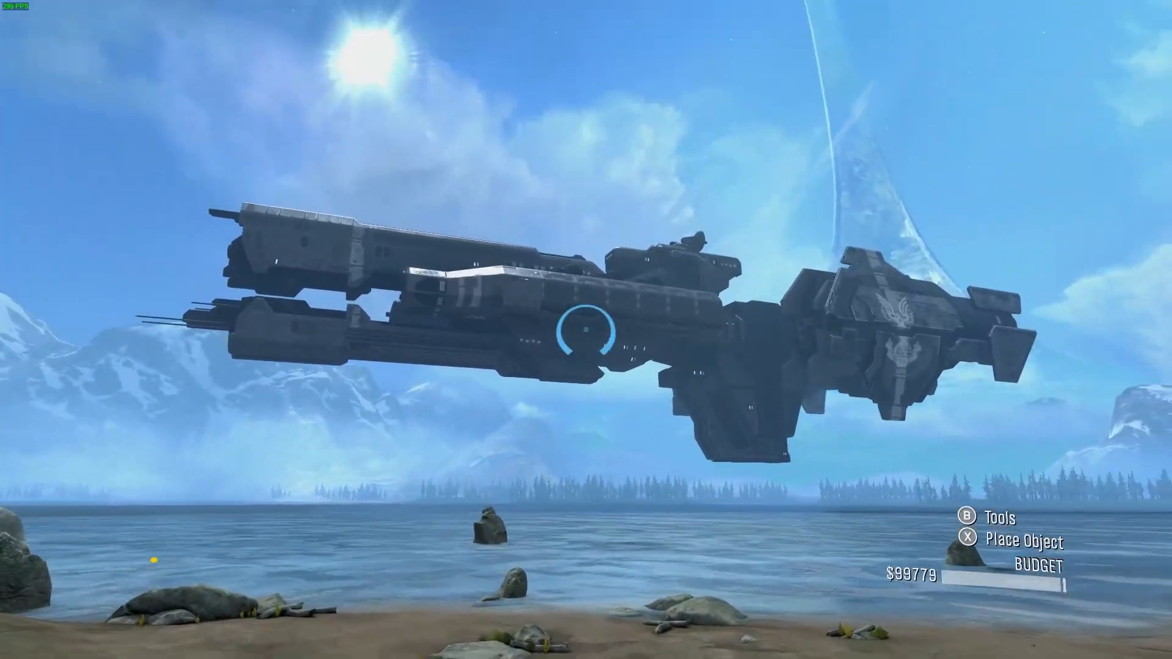
Step: Place a Pelican from the Dropships group on the grassy shore and board it
key(r)
key(Up)
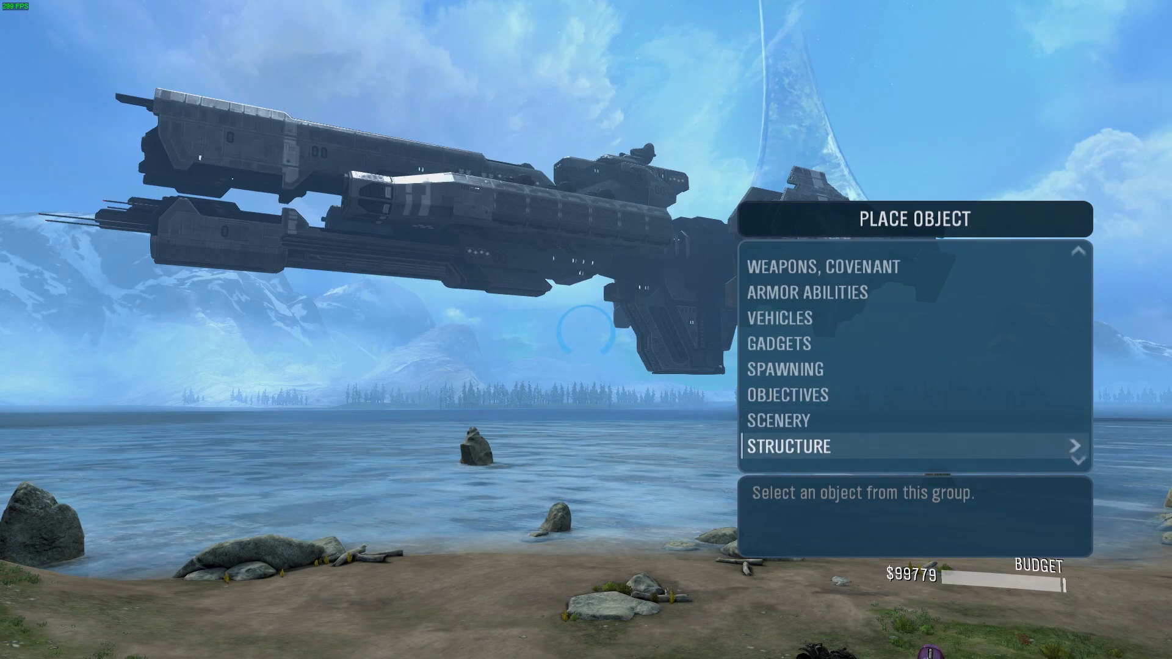
key(Return)
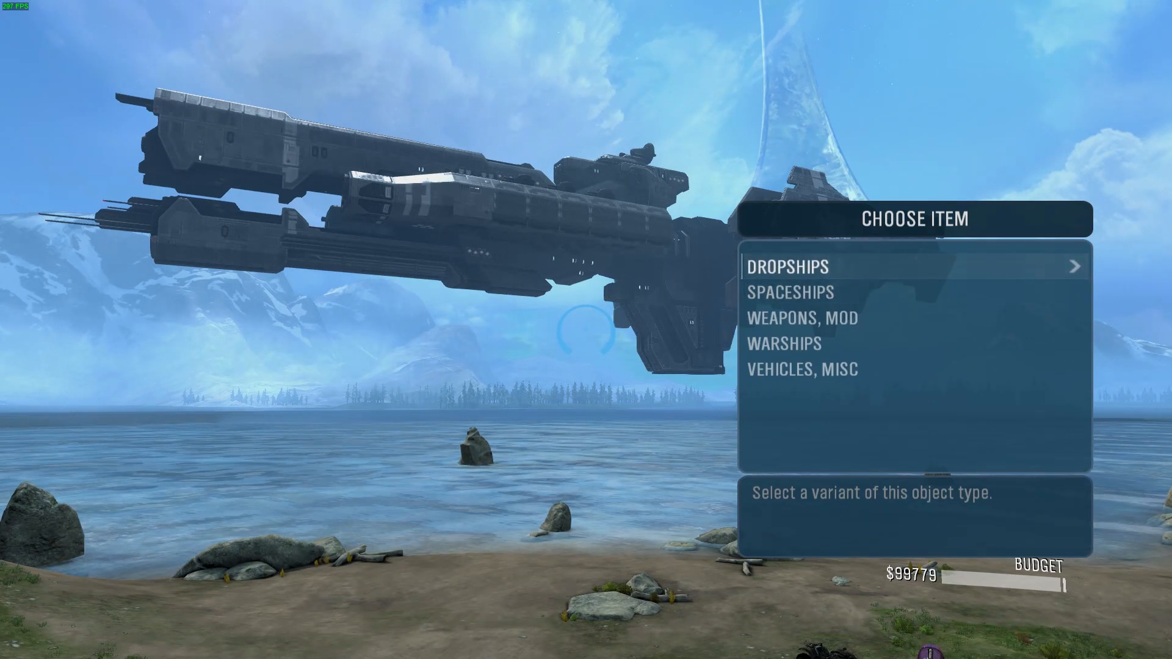
key(Escape)
key(Return)
key(Return)
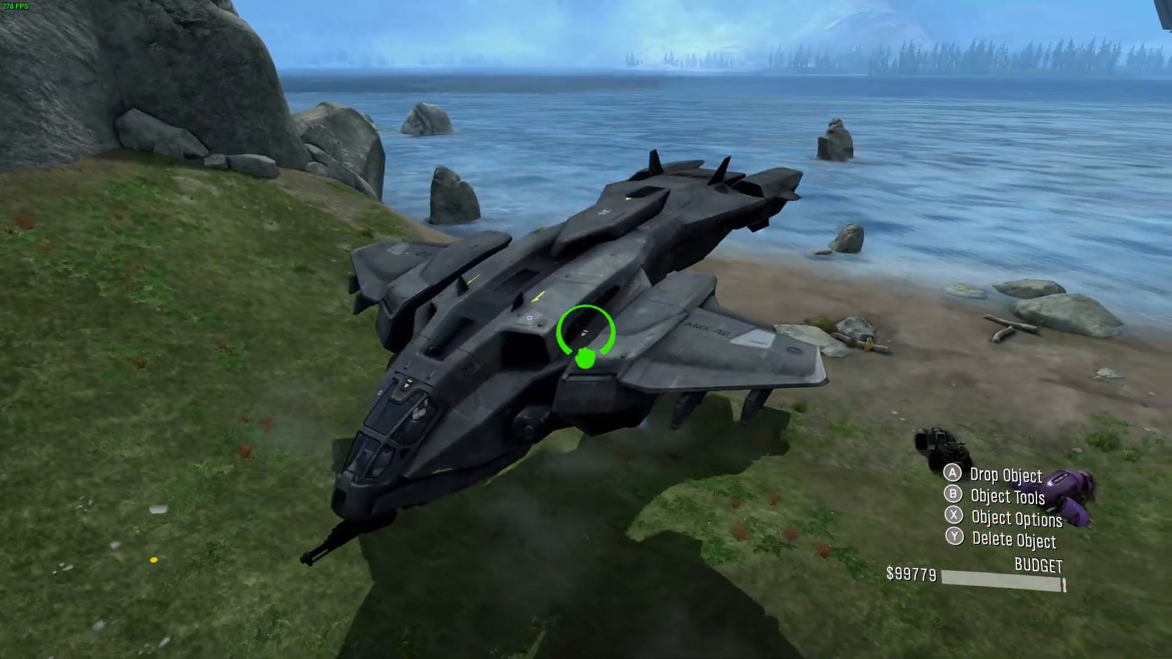
key(e)
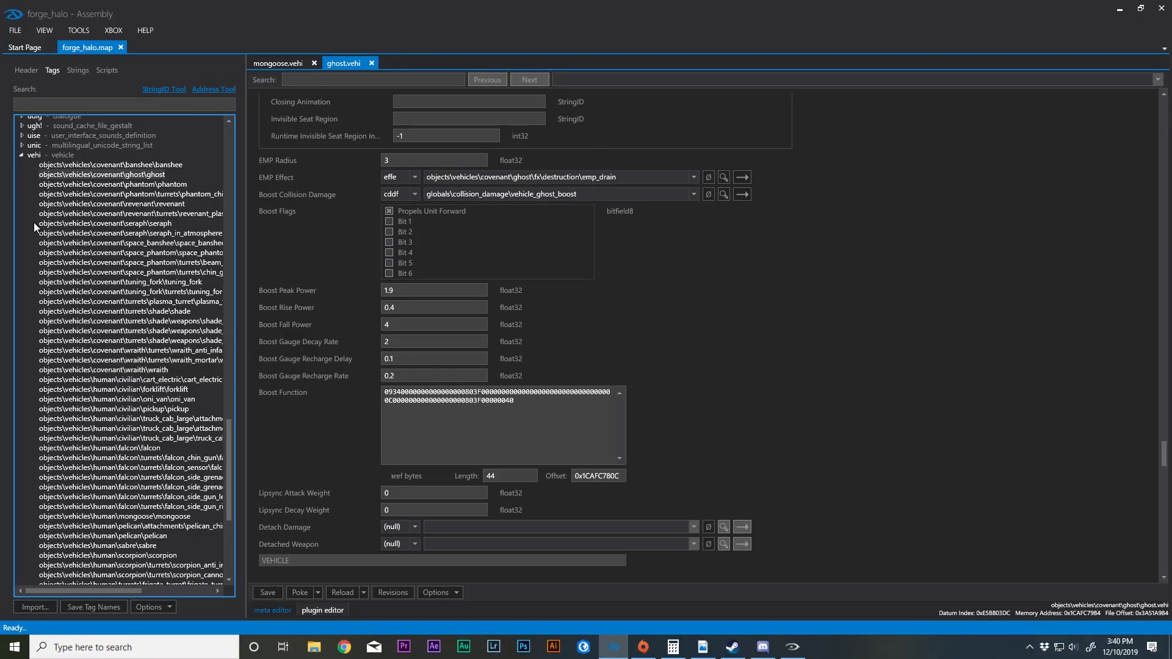
Step: In Assembly, open the human pelican vehicle tag and go to its Dropship Motion Properties
scroll(113, 537, down, 2)
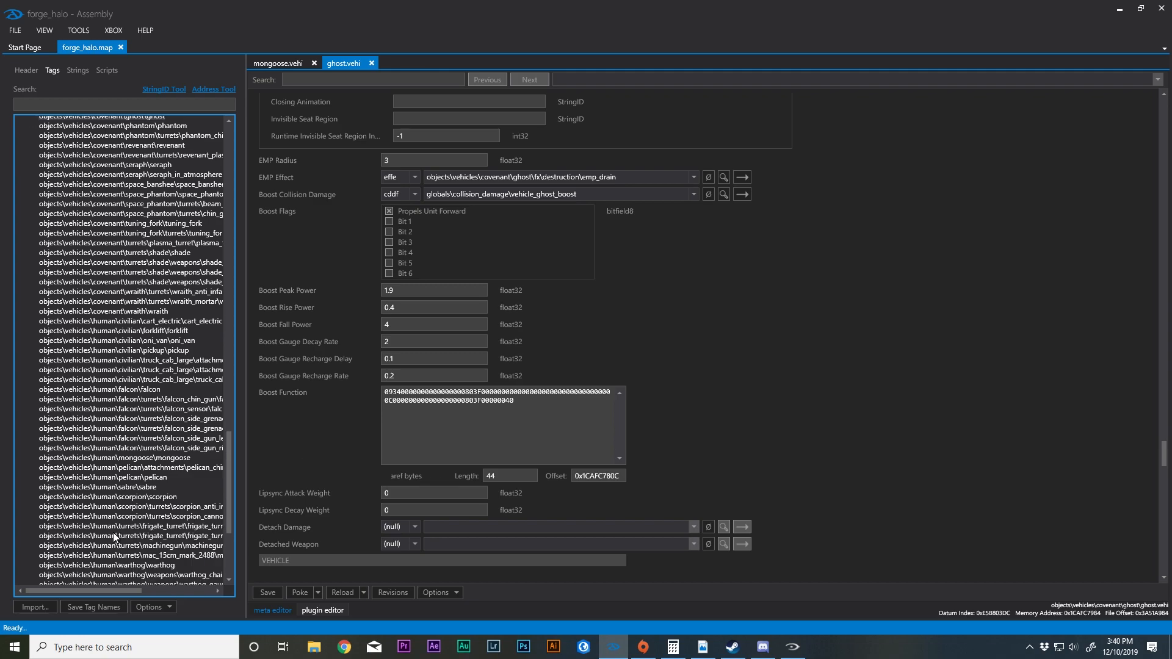
double_click(120, 477)
scroll(887, 285, down, 15)
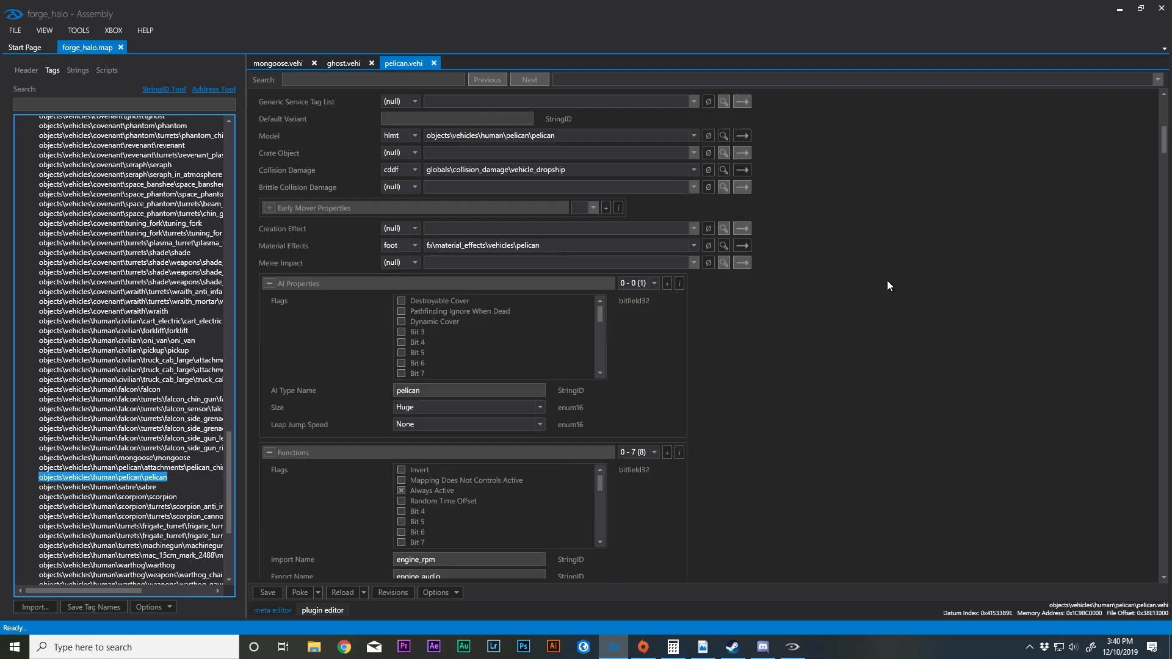
scroll(746, 285, down, 15)
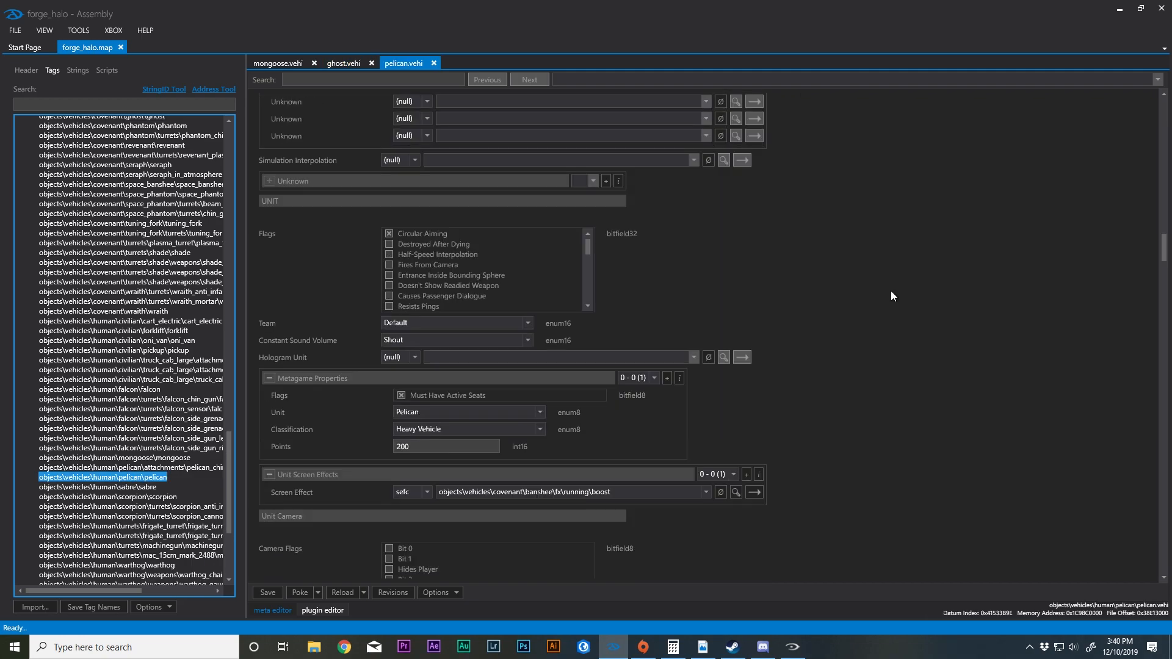
scroll(821, 304, down, 15)
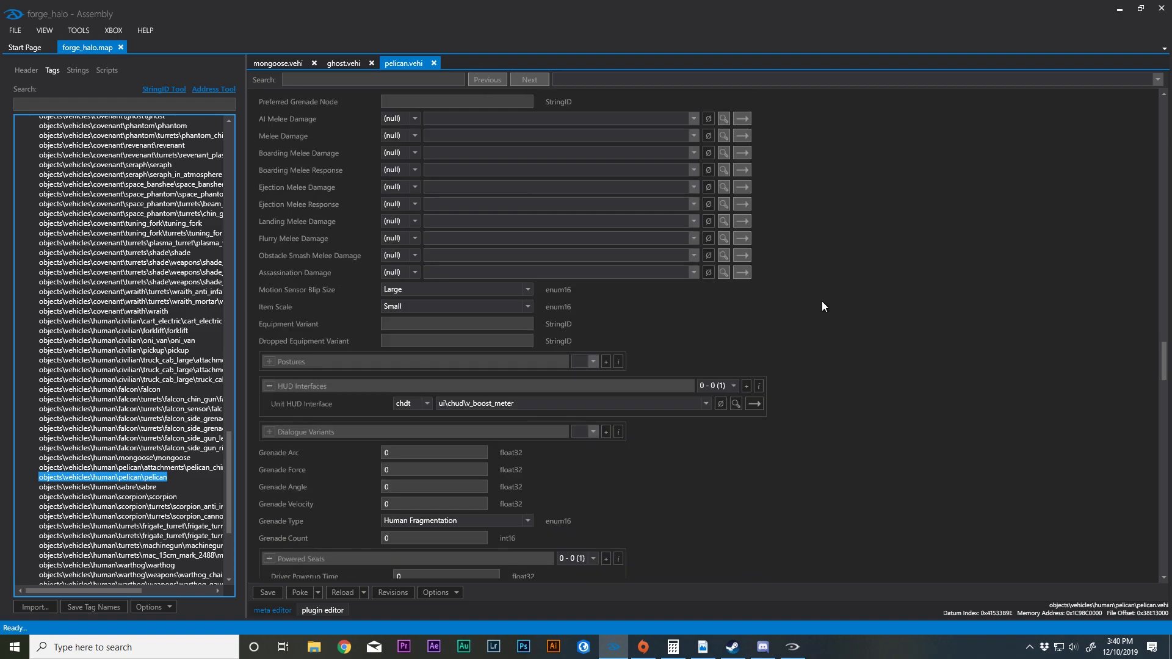
scroll(824, 303, down, 5)
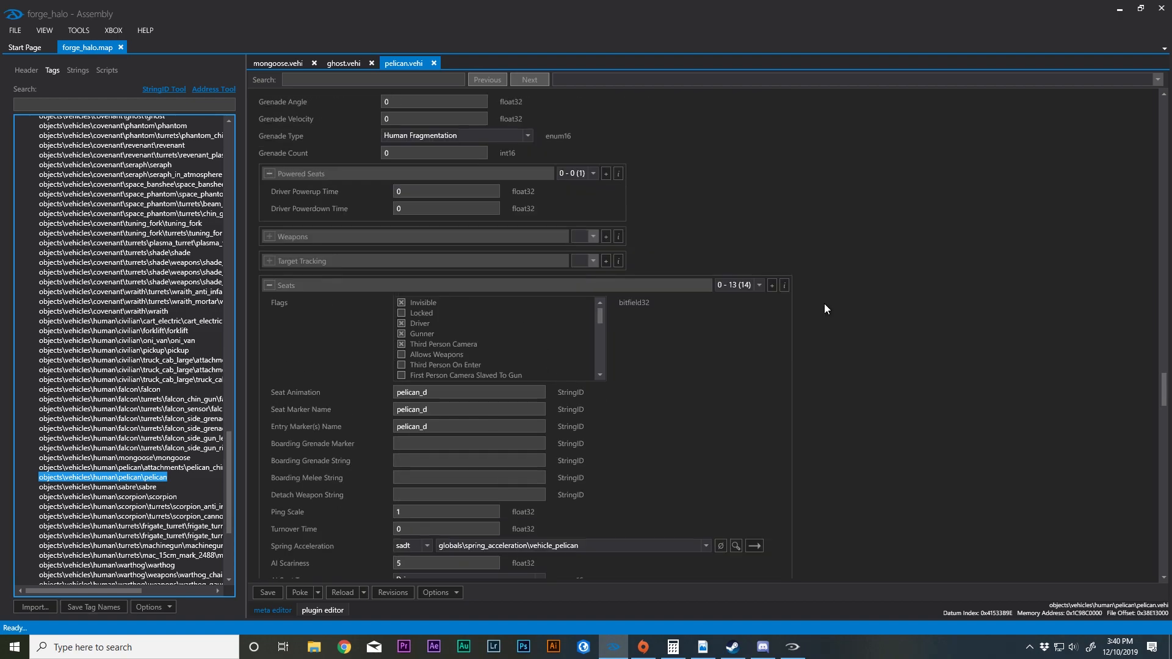
scroll(826, 311, down, 15)
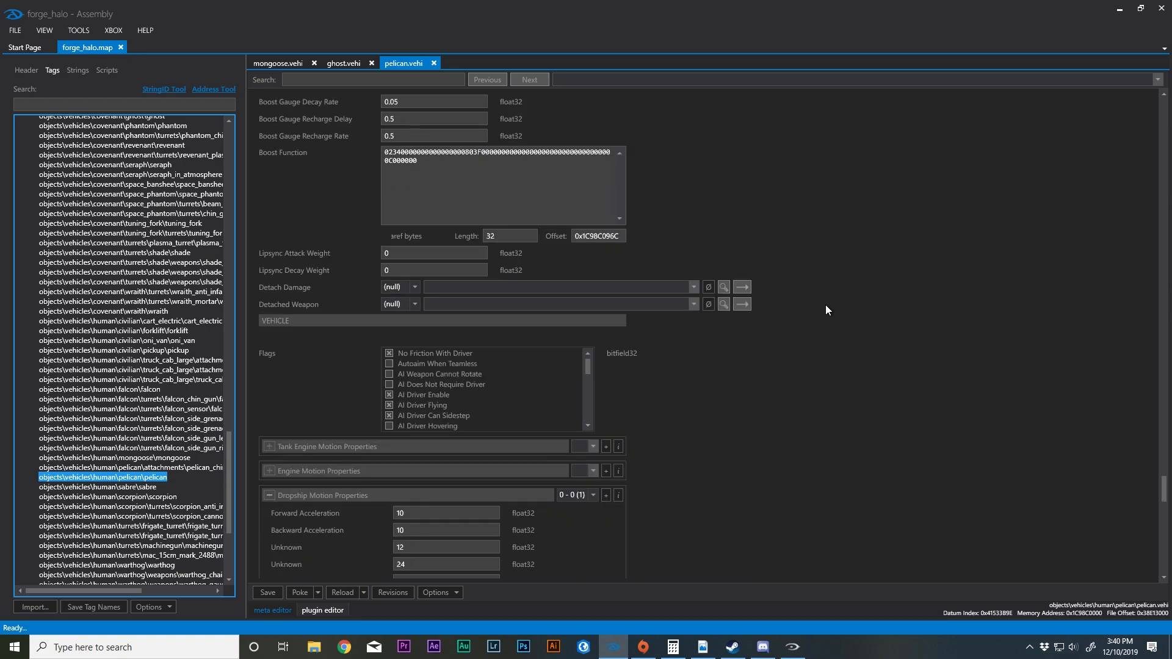
scroll(395, 195, up, 5)
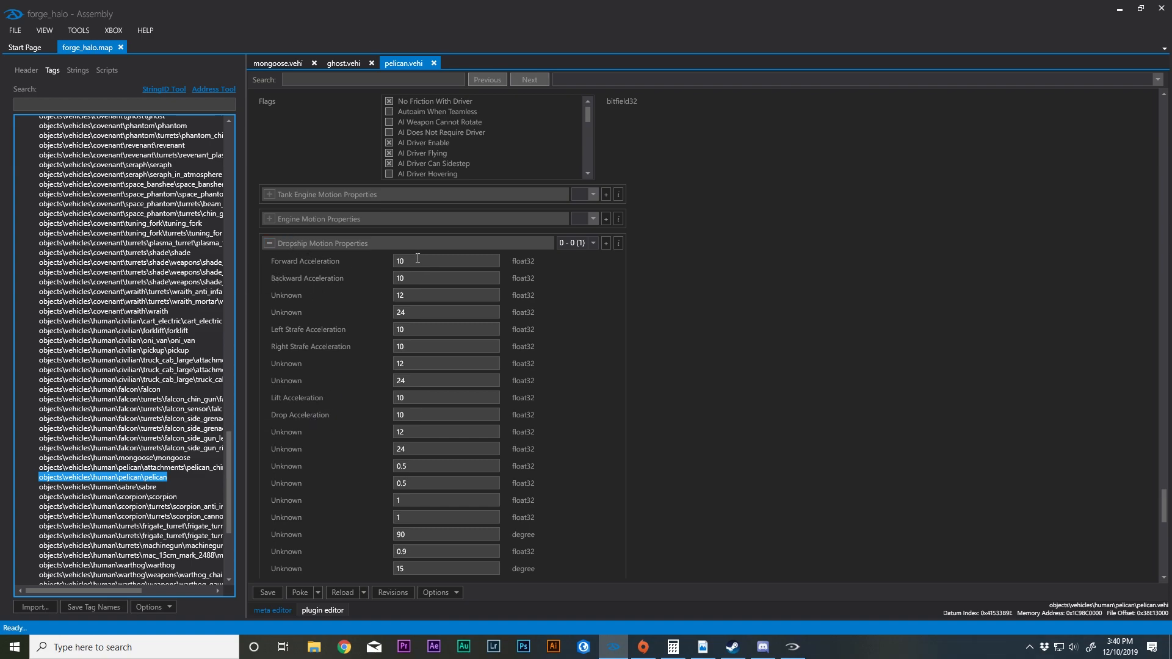
Step: Set the Pelican's Forward Acceleration to 30 in Dropship Motion Properties
scroll(299, 485, down, 5)
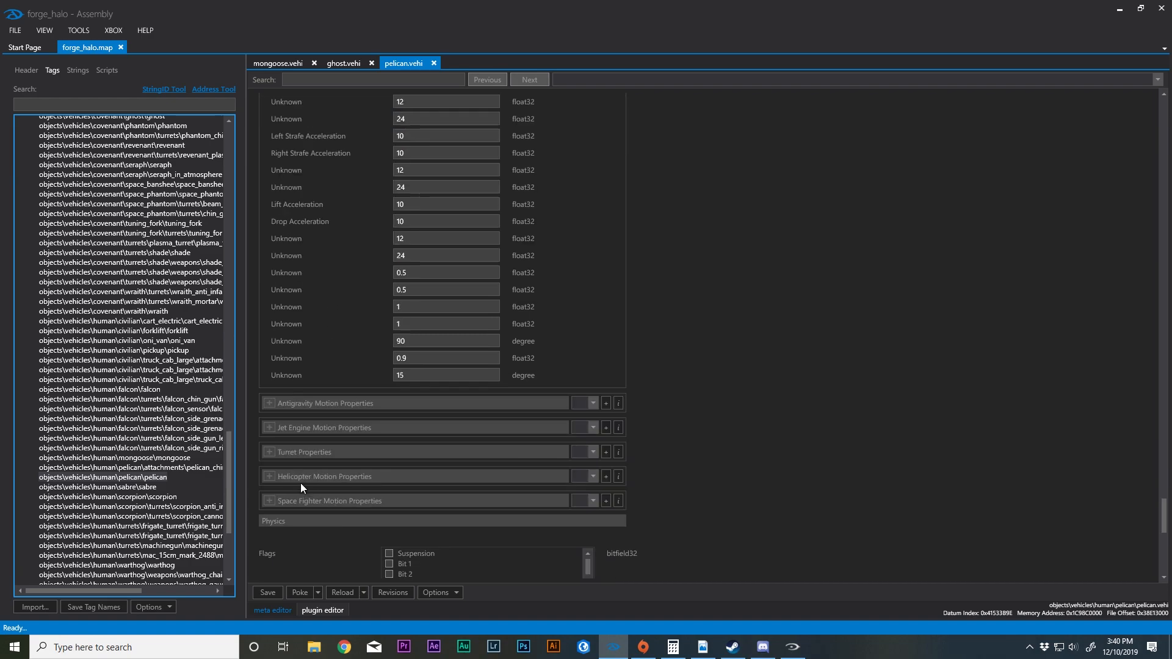
scroll(303, 478, up, 5)
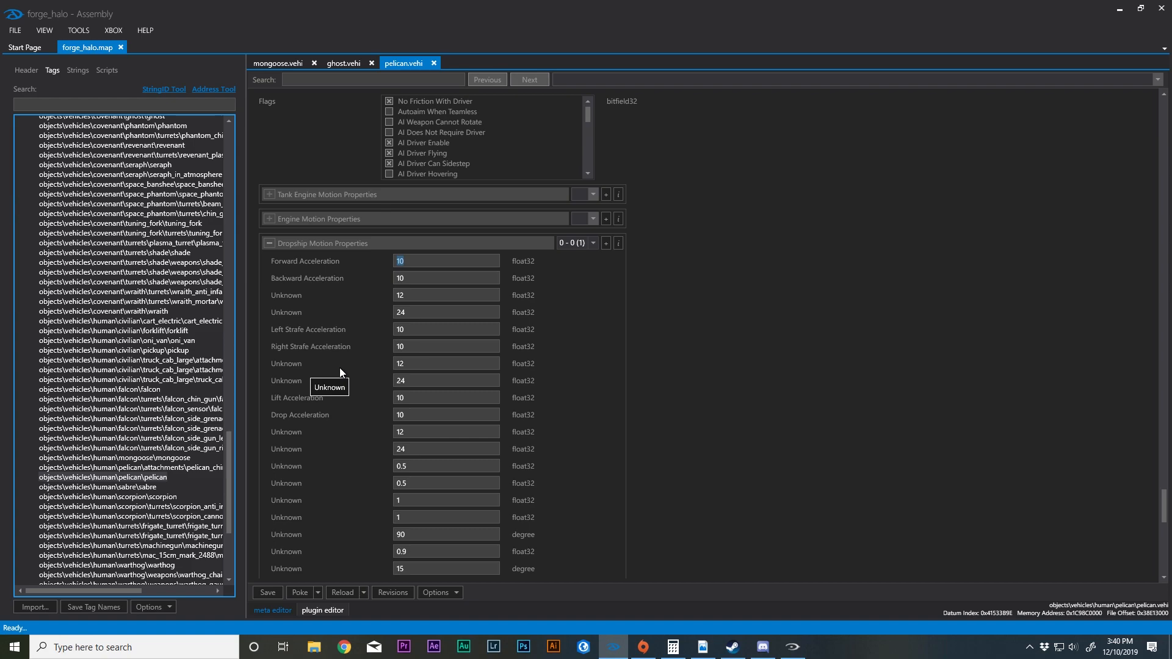
text(30)
Step: Return to the game and fly the Pelican over the water to test its acceleration
click(803, 652)
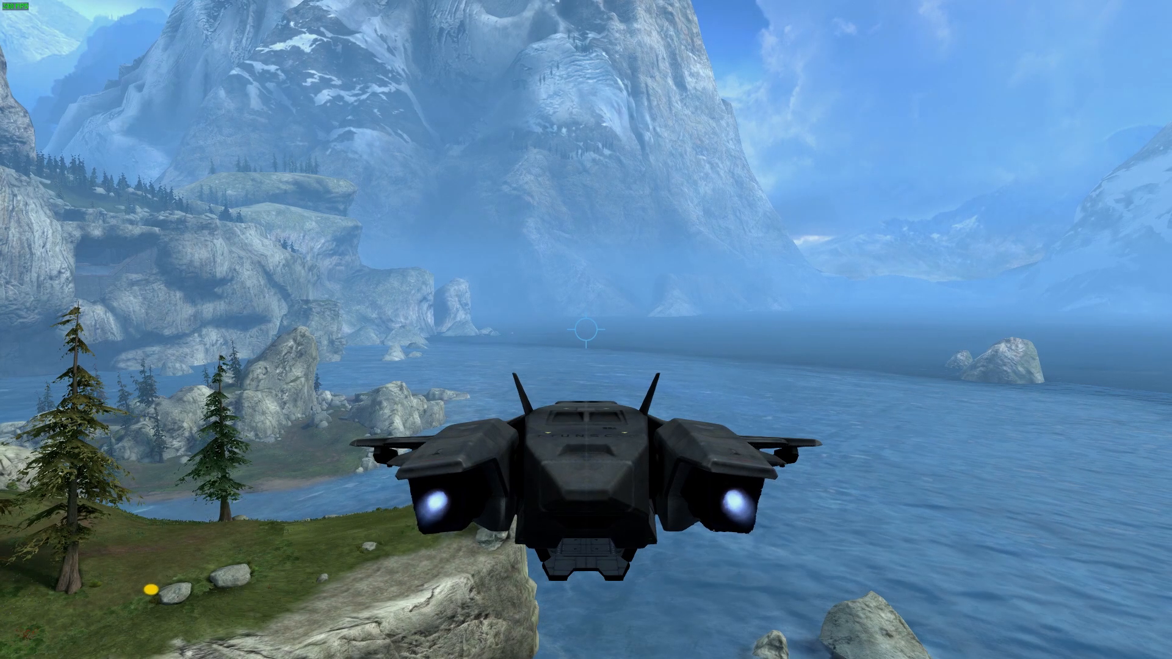
key(w)
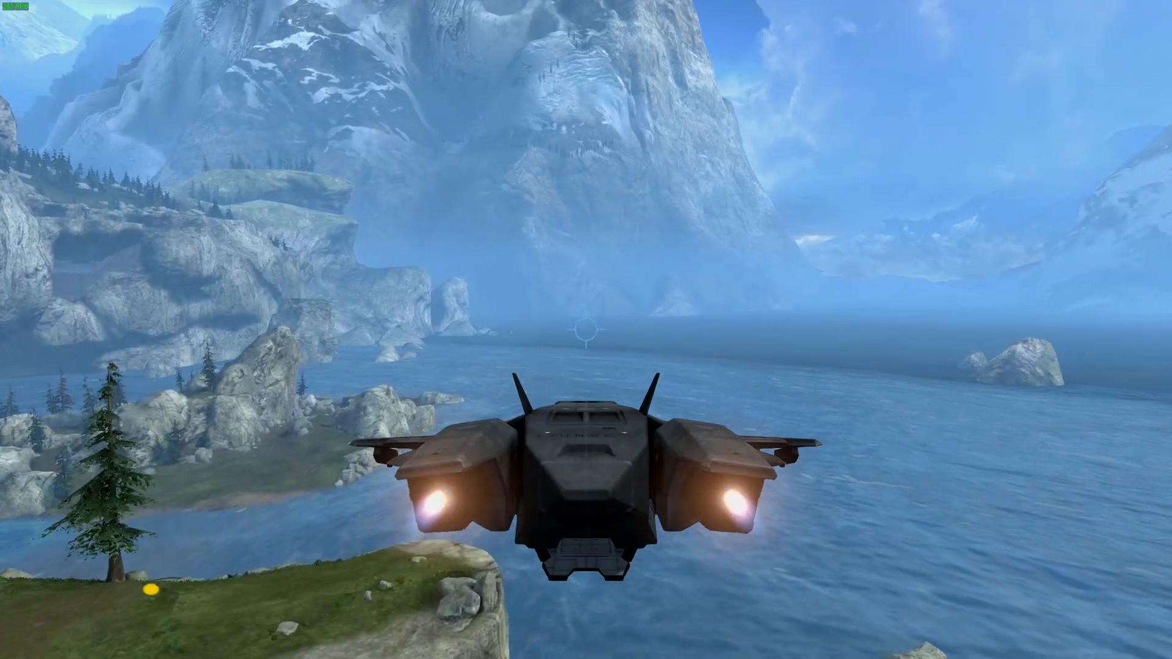
key(a)
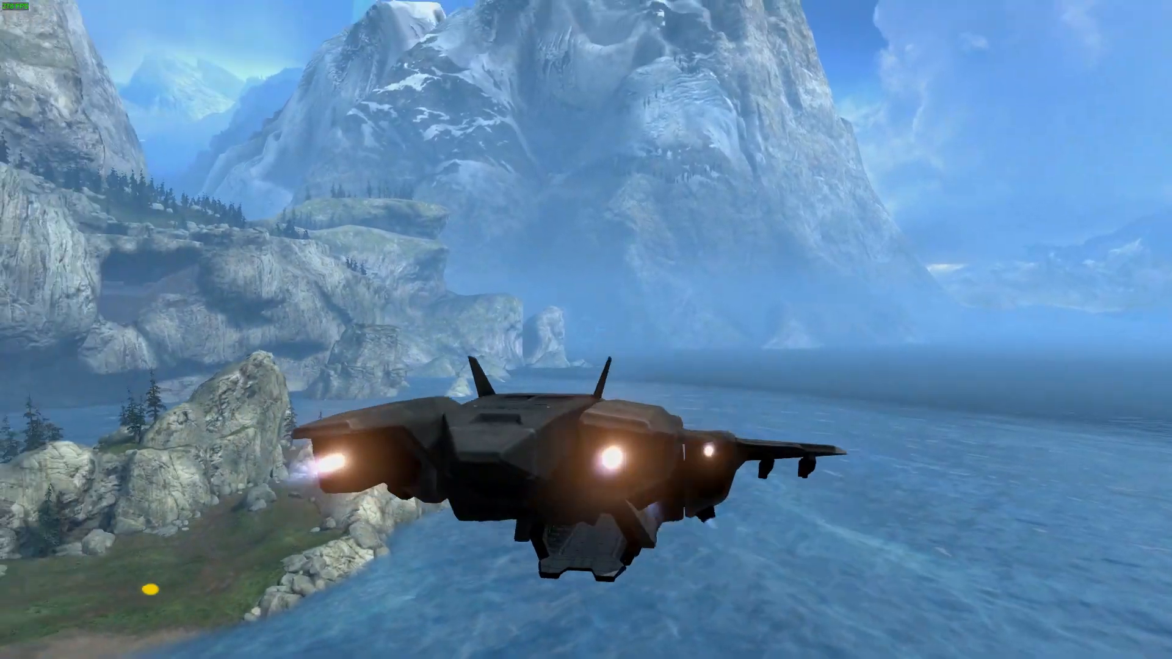
key(w)
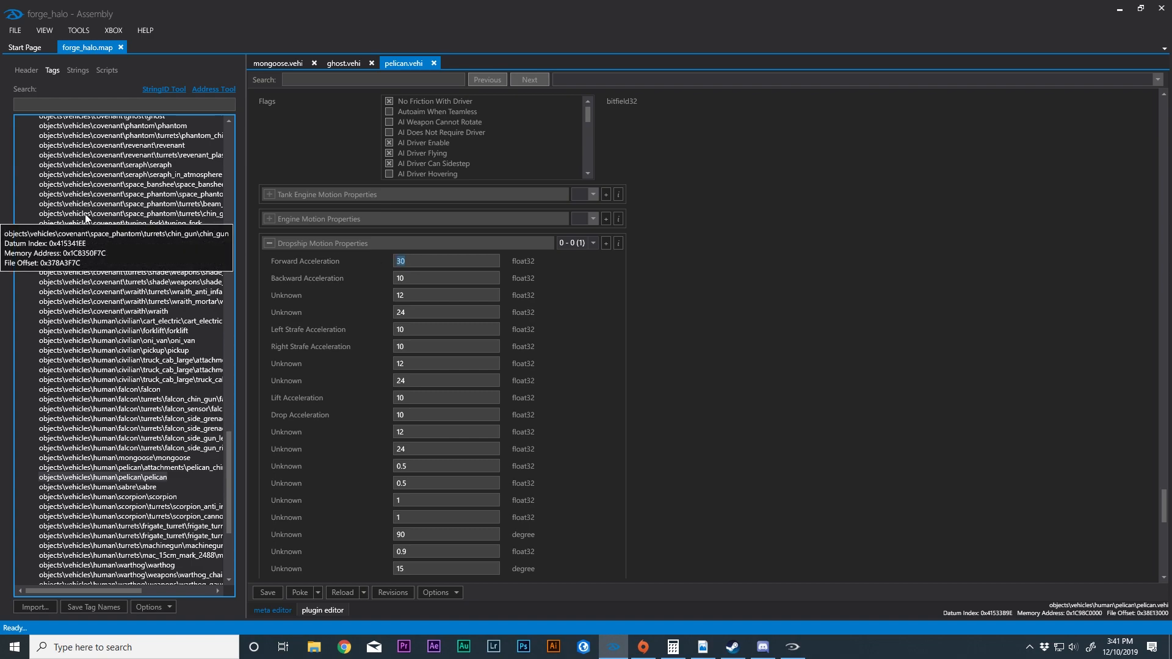
Step: In Assembly, set the Pelican's Forward Acceleration and Backward Acceleration to 16 and poke the changes
text(16)
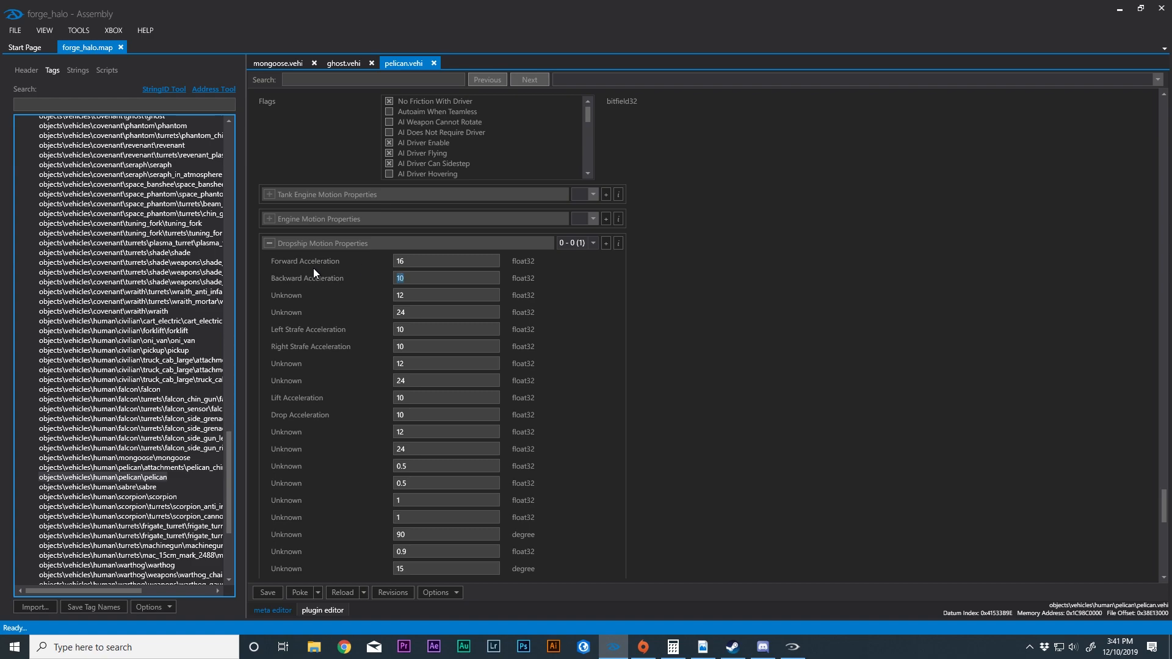
text(16)
click(298, 592)
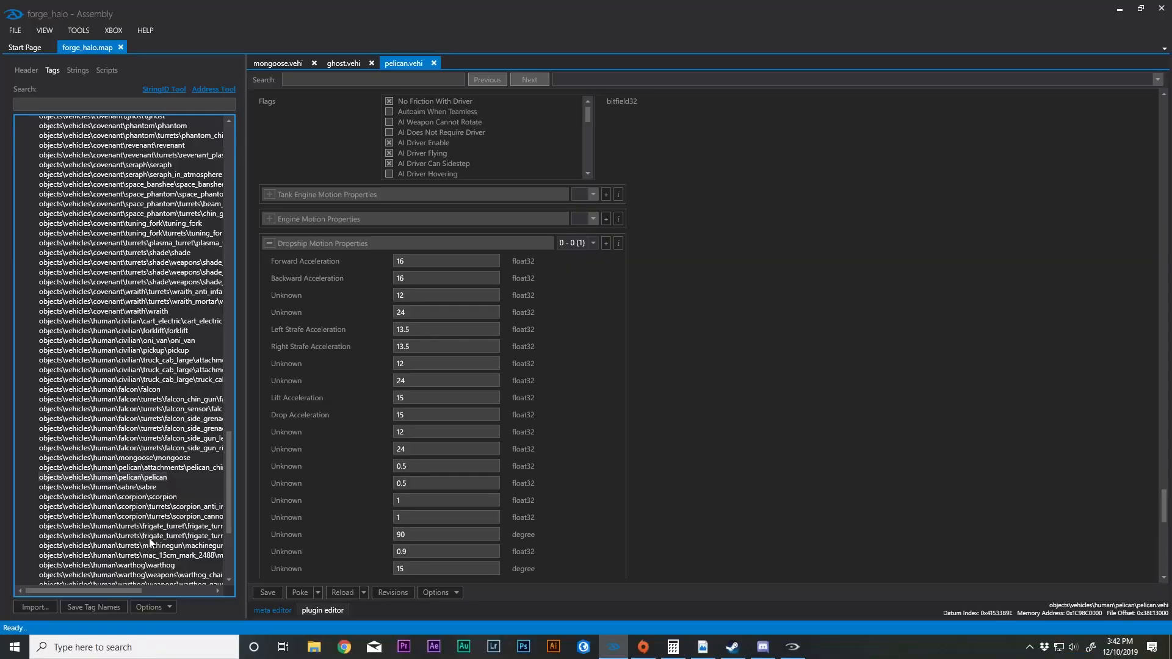
scroll(684, 369, down, 5)
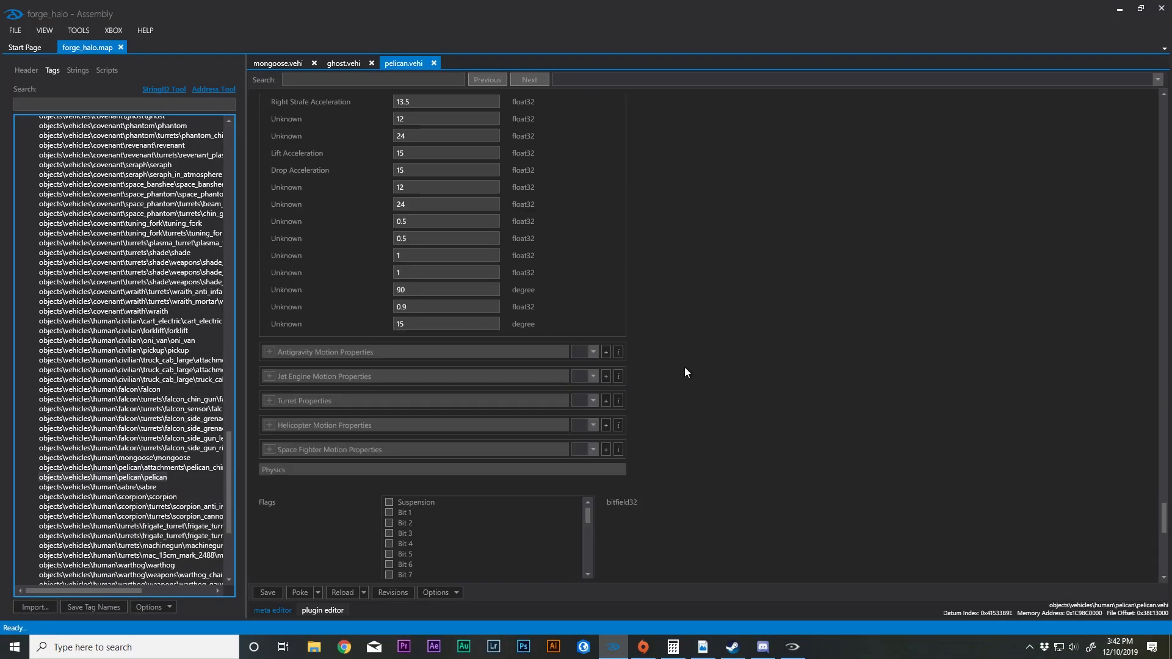